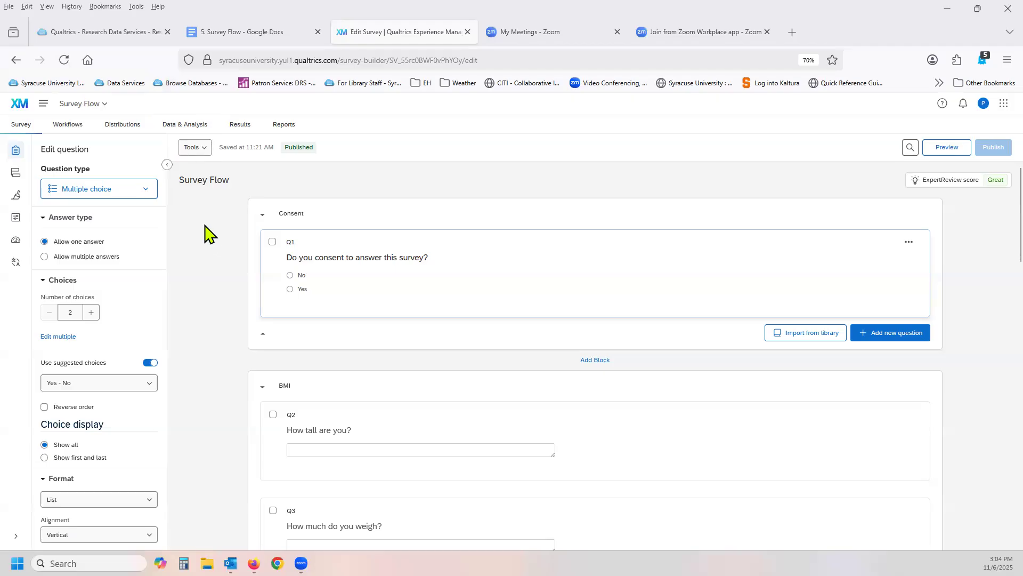
# Look through the survey's question blocks from Consent down to the end of the survey.
pyautogui.scroll(-10, 204, 229)
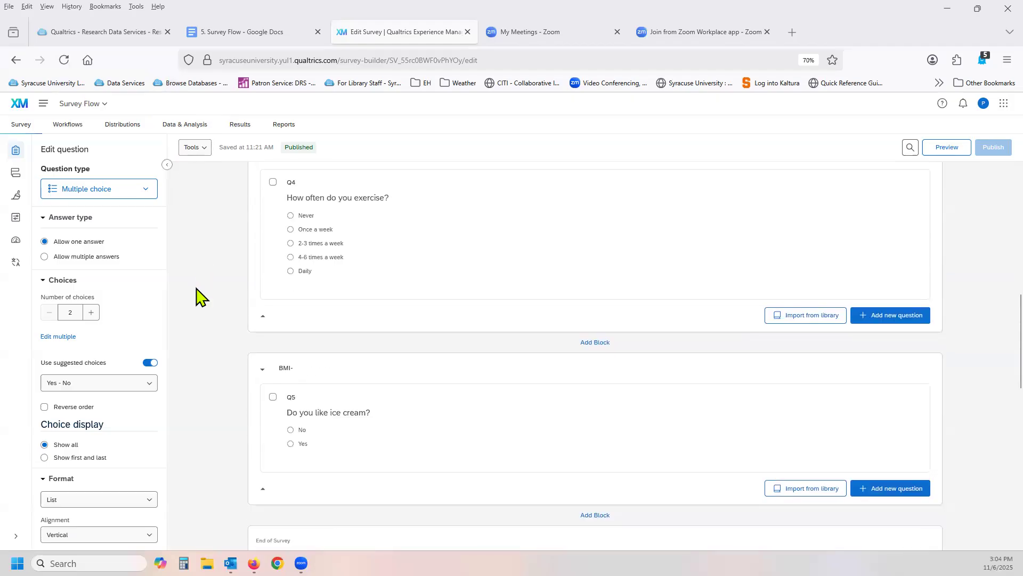
pyautogui.scroll(-3, 197, 296)
pyautogui.scroll(-1, 197, 296)
pyautogui.scroll(10, 197, 296)
pyautogui.scroll(1, 197, 294)
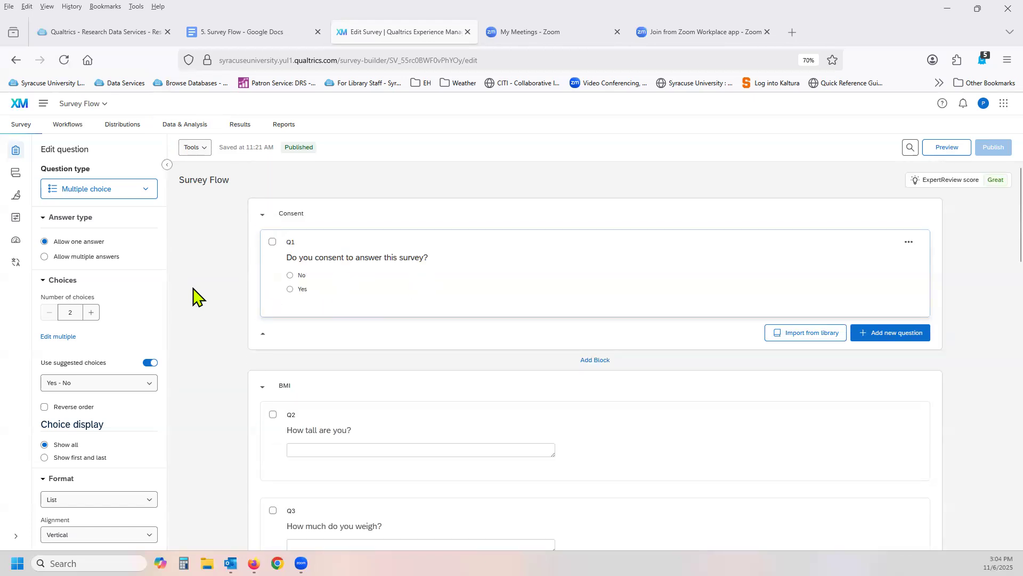
pyautogui.scroll(-8, 197, 296)
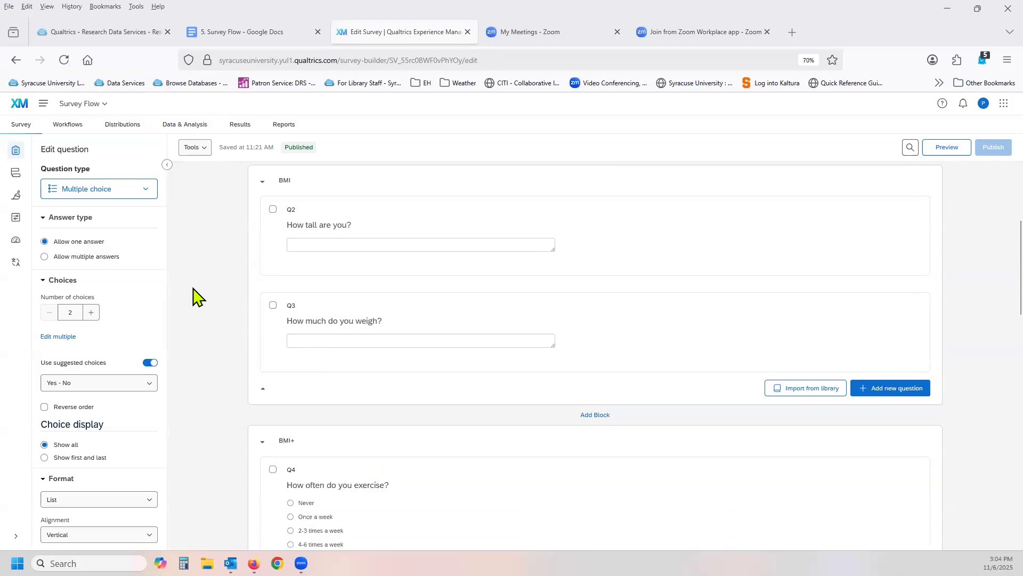
pyautogui.scroll(-3, 197, 296)
pyautogui.scroll(8, 198, 288)
pyautogui.scroll(3, 198, 287)
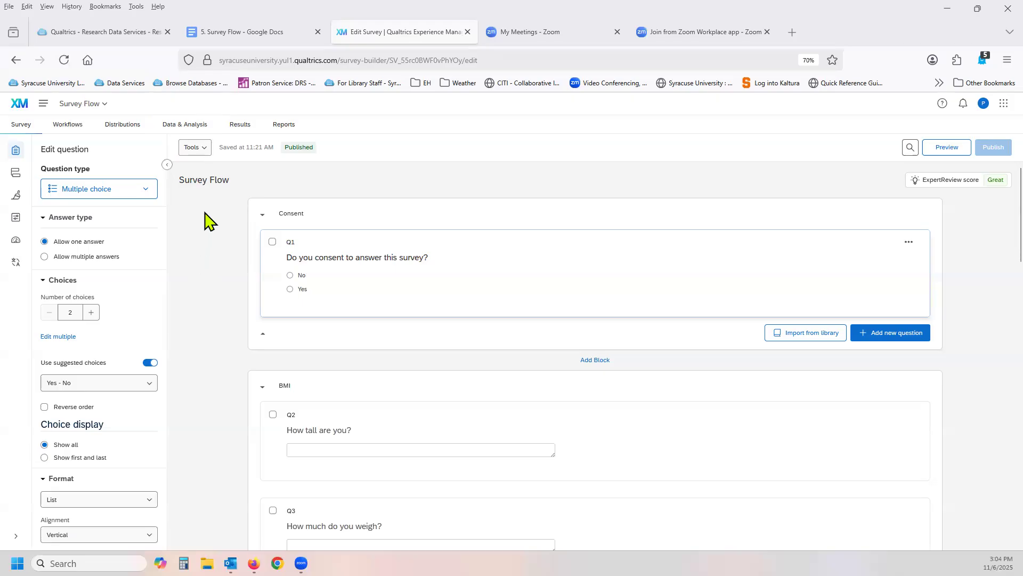
# Open the survey flow and preview the questions inside the Consent and BMI blocks, comparing the flow with the question builder.
pyautogui.click(14, 175)
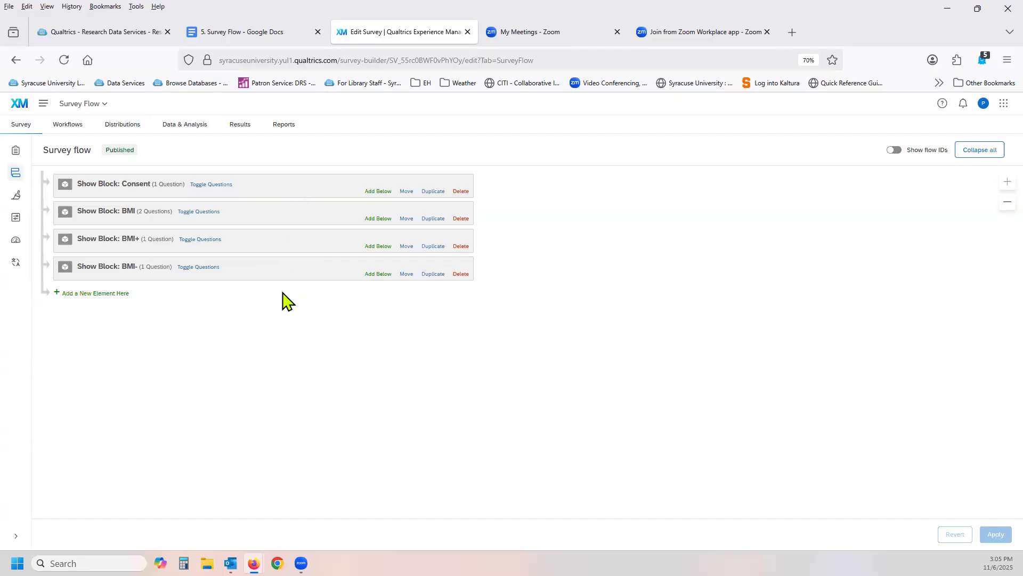
pyautogui.click(212, 185)
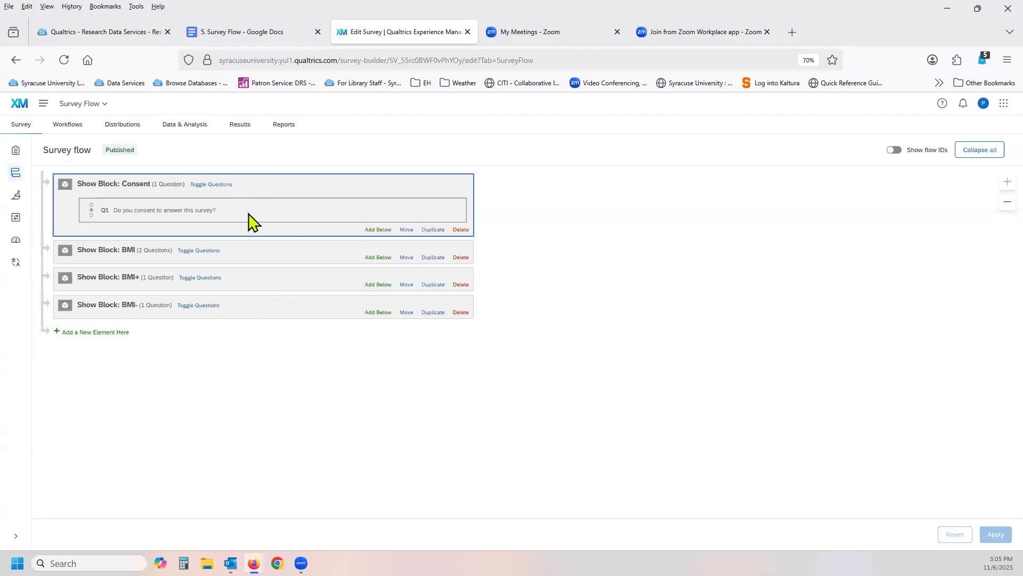
pyautogui.click(211, 252)
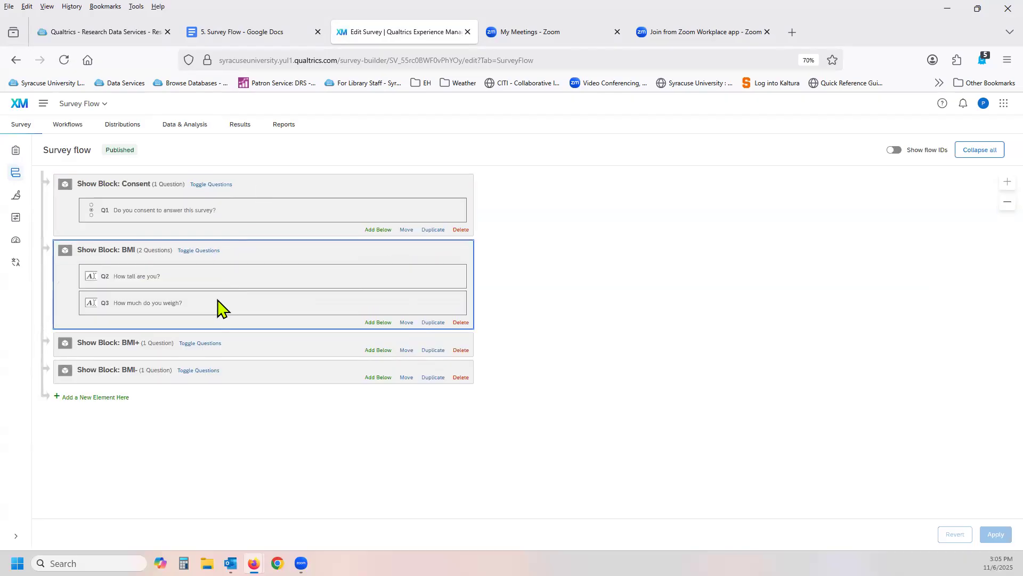
pyautogui.click(205, 250)
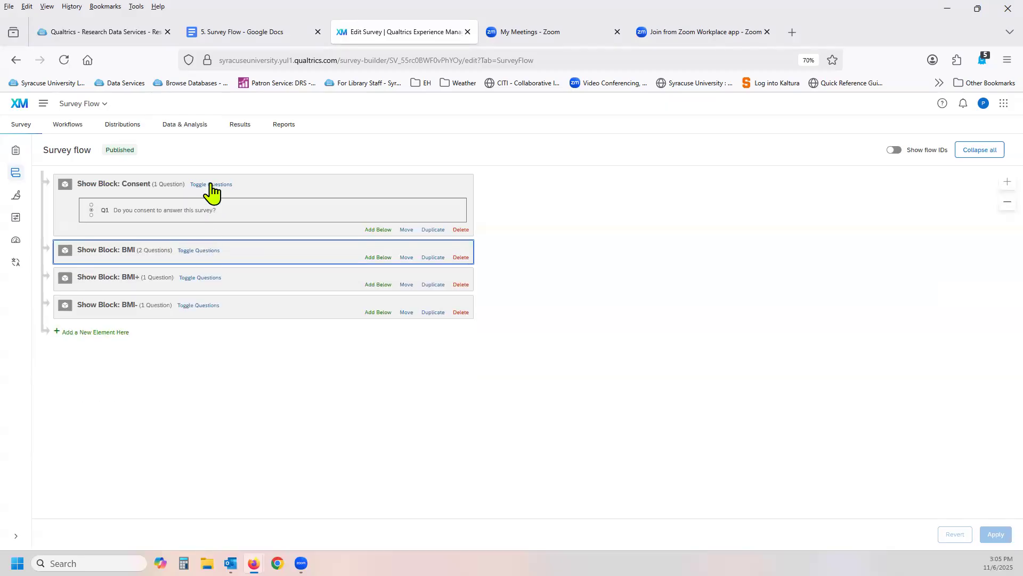
pyautogui.click(211, 184)
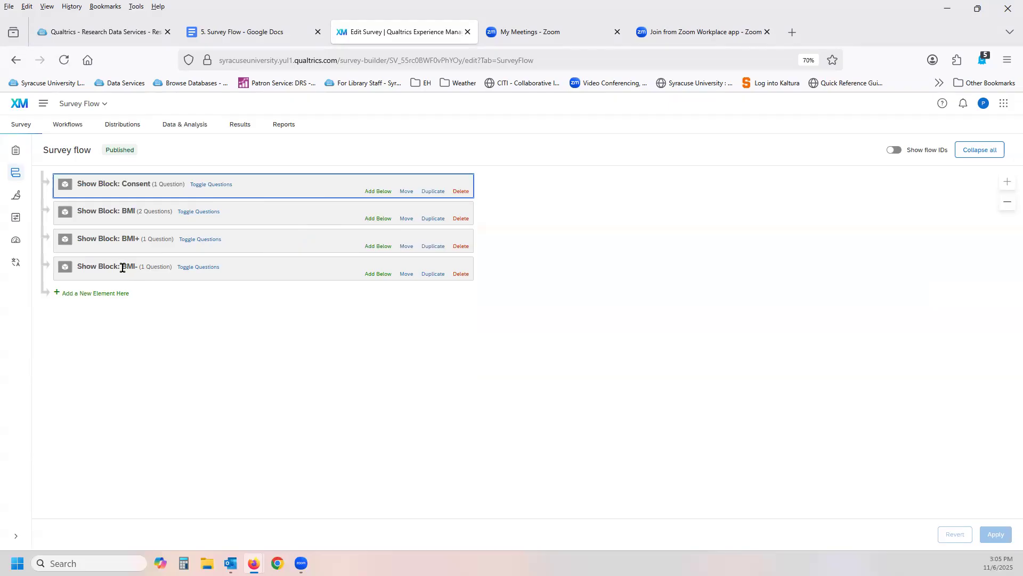
pyautogui.click(16, 151)
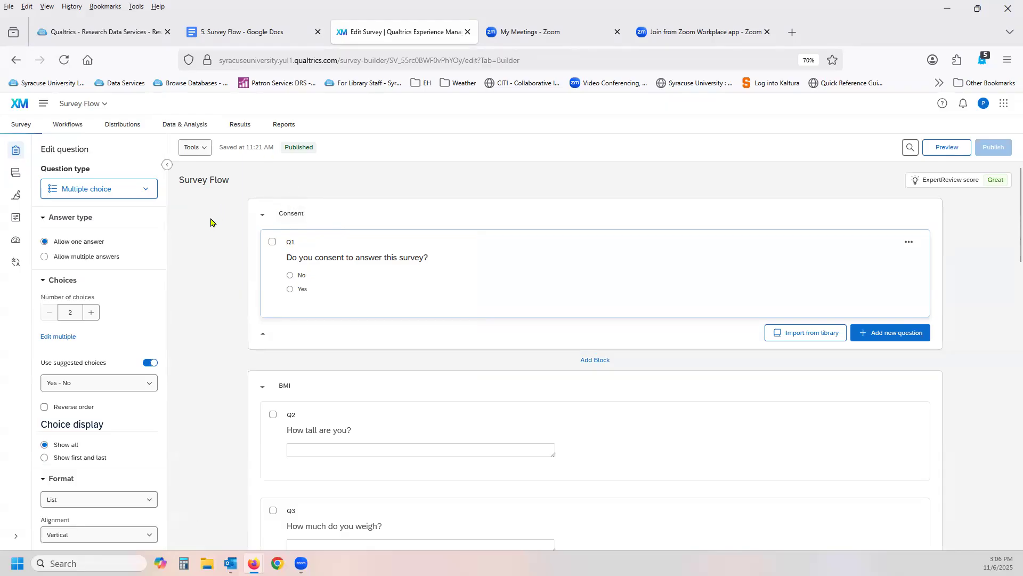
pyautogui.click(16, 173)
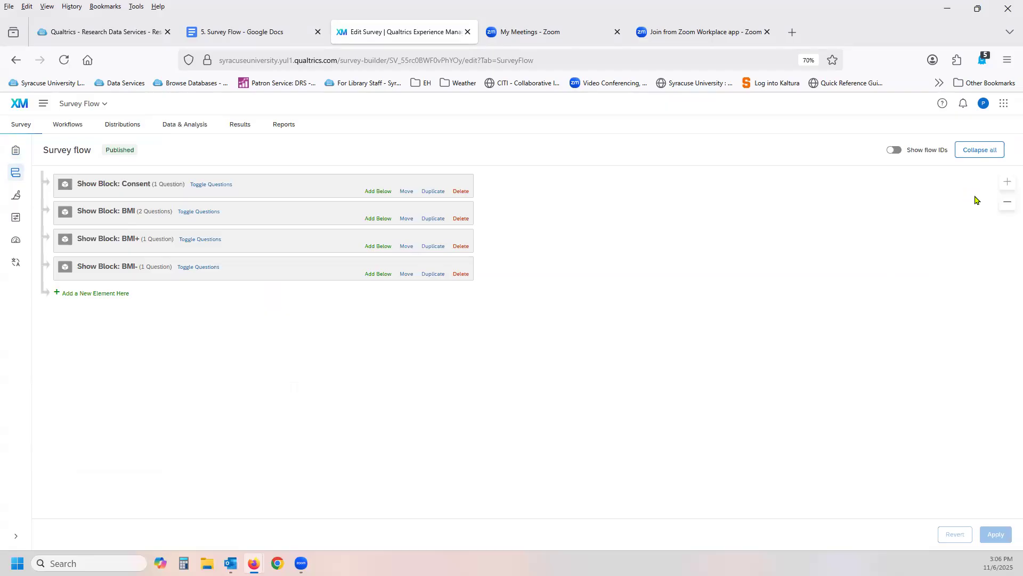
# Try out the survey flow's display options for zoom, collapsing all elements and showing flow IDs.
pyautogui.click(999, 204)
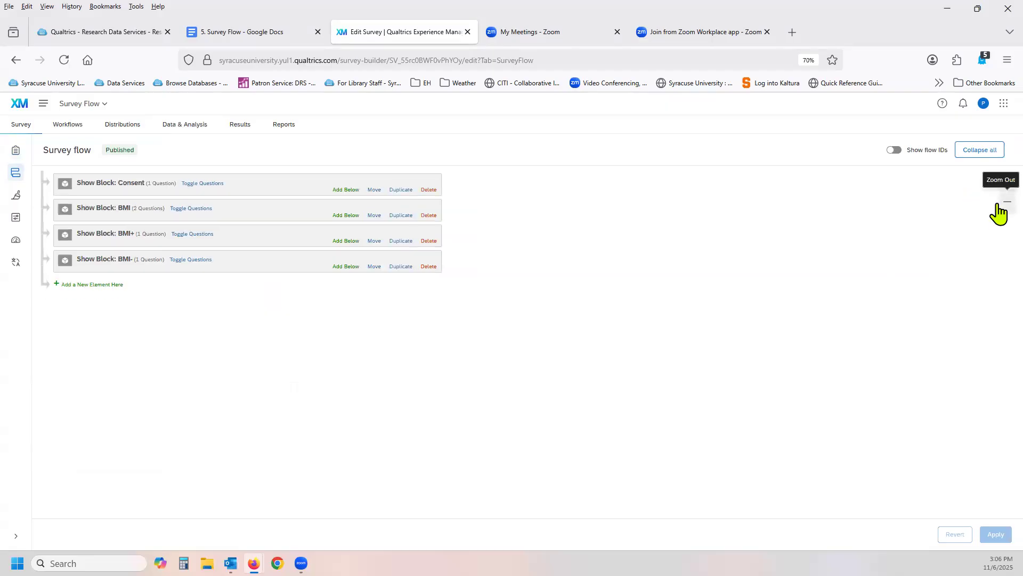
pyautogui.click(999, 213)
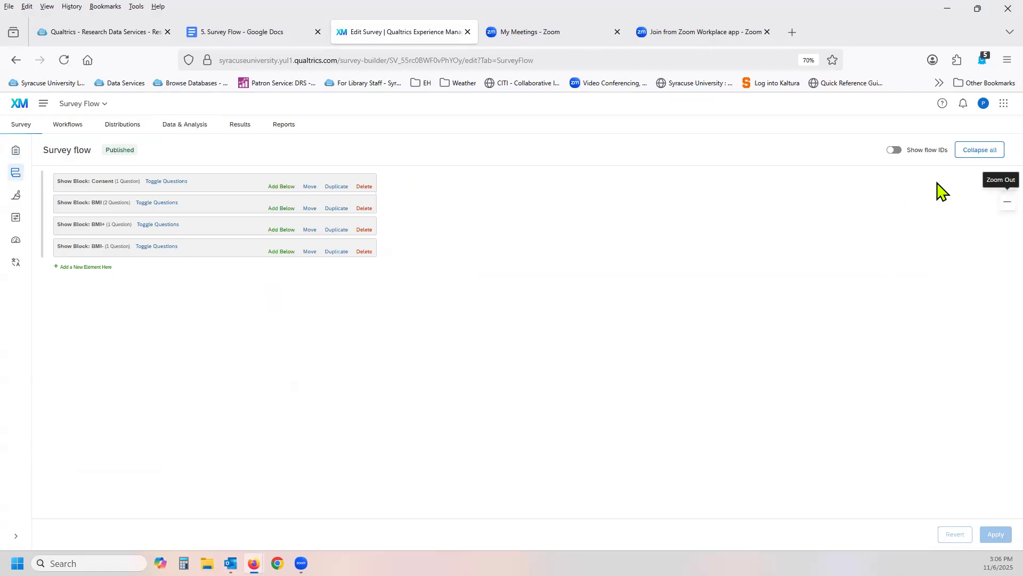
pyautogui.click(998, 182)
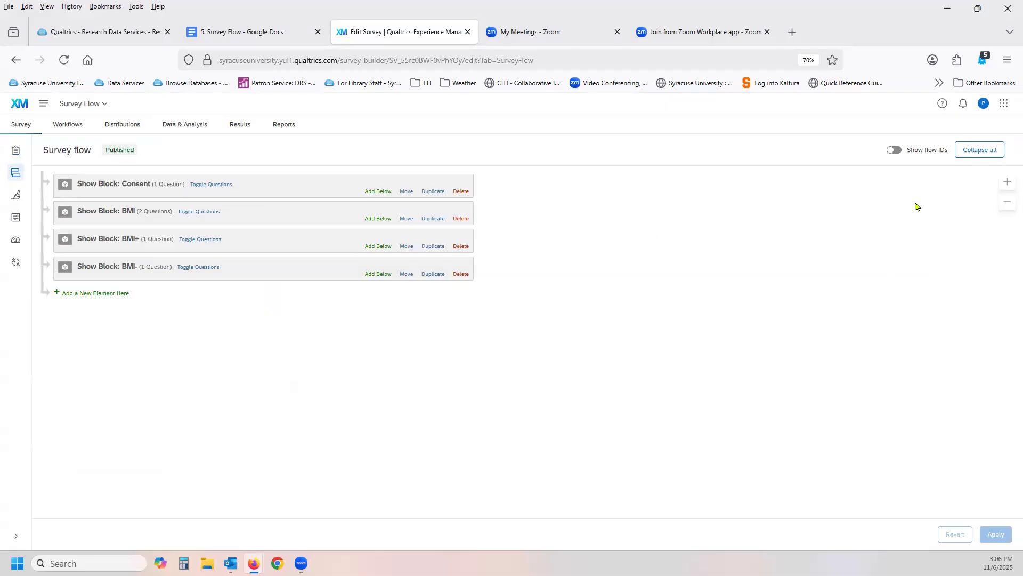
pyautogui.click(985, 155)
pyautogui.click(980, 154)
pyautogui.click(895, 151)
pyautogui.click(890, 150)
# Duplicate the Consent block in the survey flow and delete the copy.
pyautogui.click(433, 191)
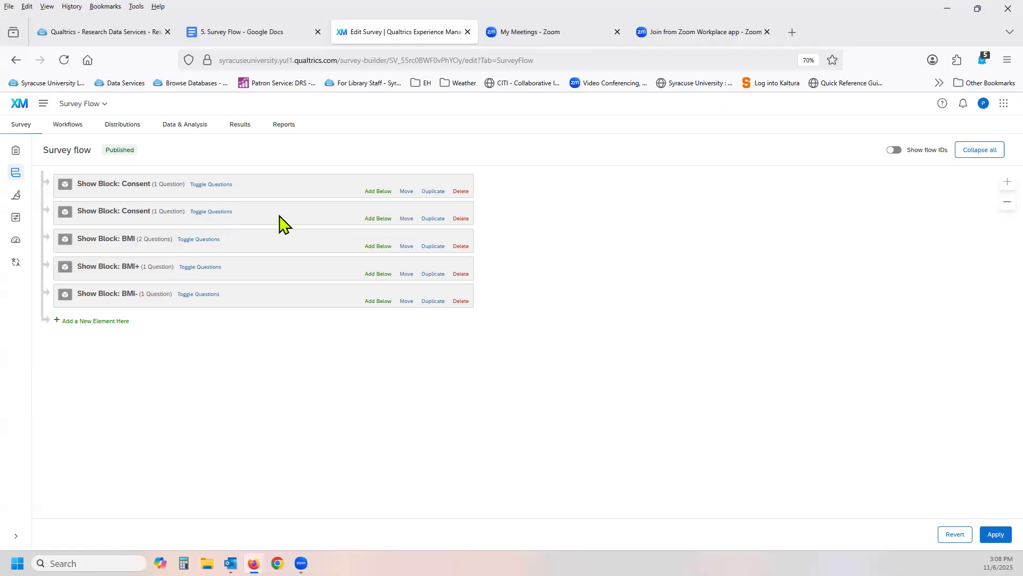
pyautogui.click(460, 219)
pyautogui.click(608, 355)
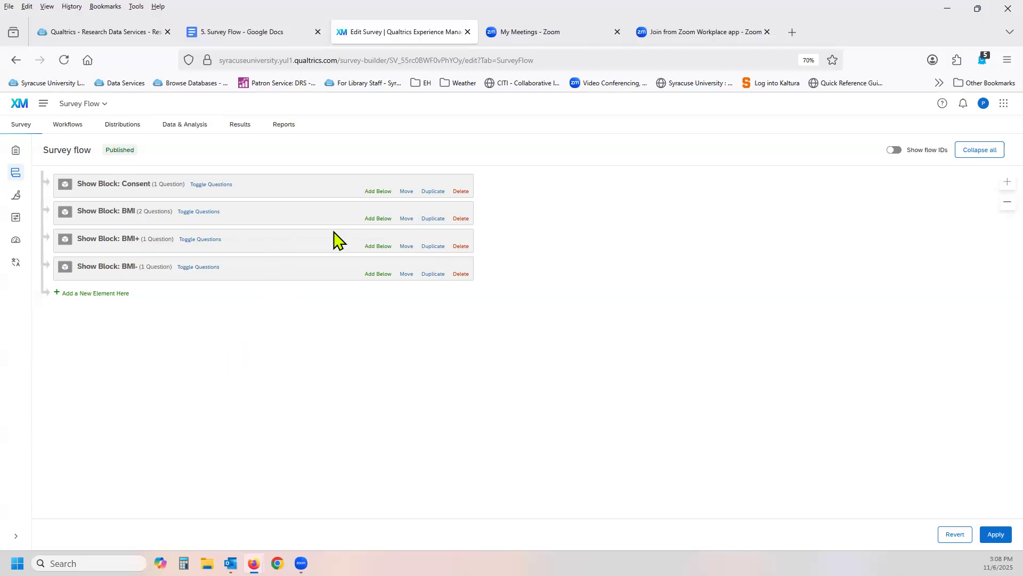
# Move the BMI block to the end of the survey flow and back directly below the Consent block.
pyautogui.moveTo(406, 218); pyautogui.dragTo(396, 301)
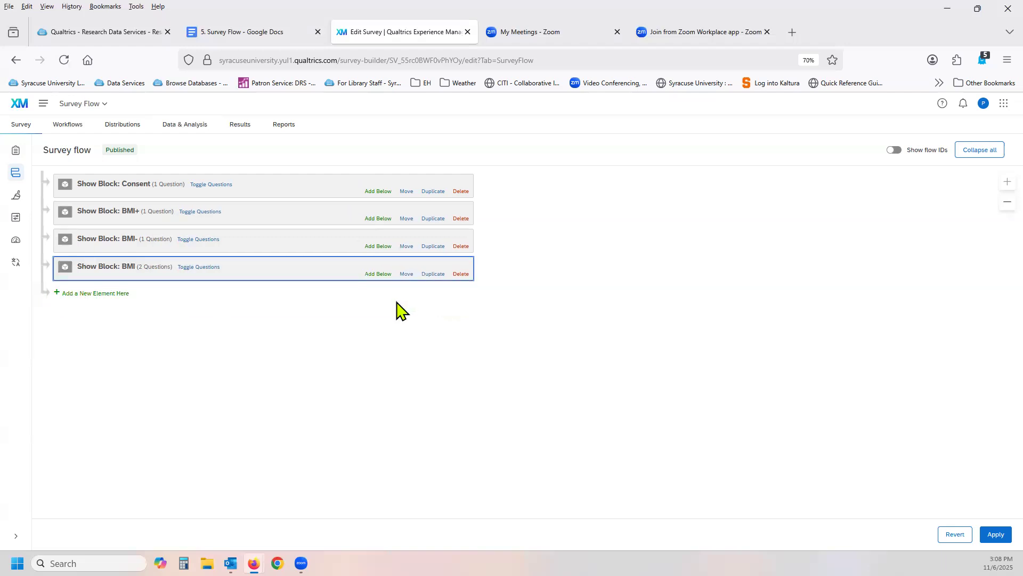
pyautogui.moveTo(407, 274); pyautogui.dragTo(396, 201)
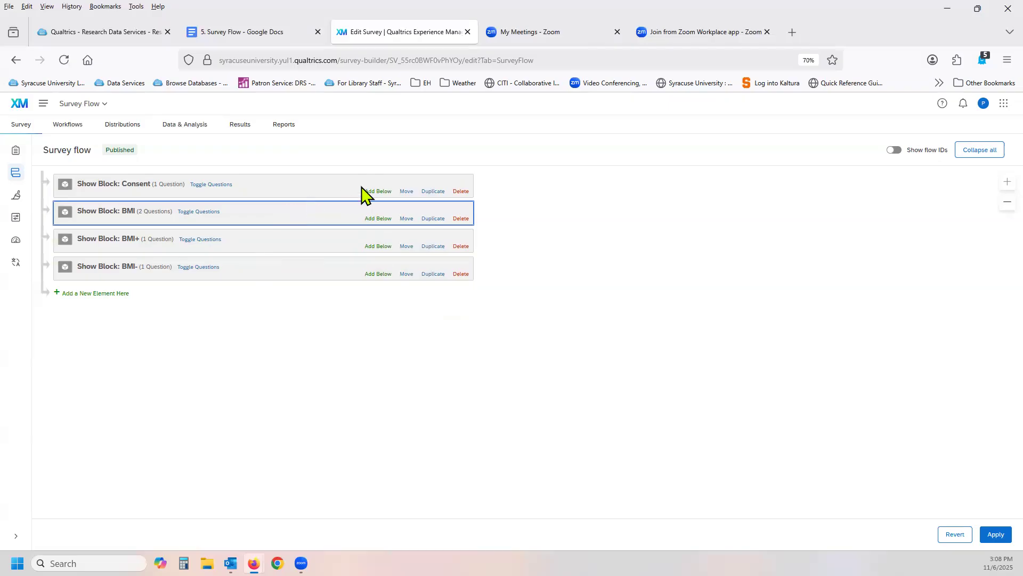
# Add a Web Service element below the Consent block and remove it again.
pyautogui.click(380, 197)
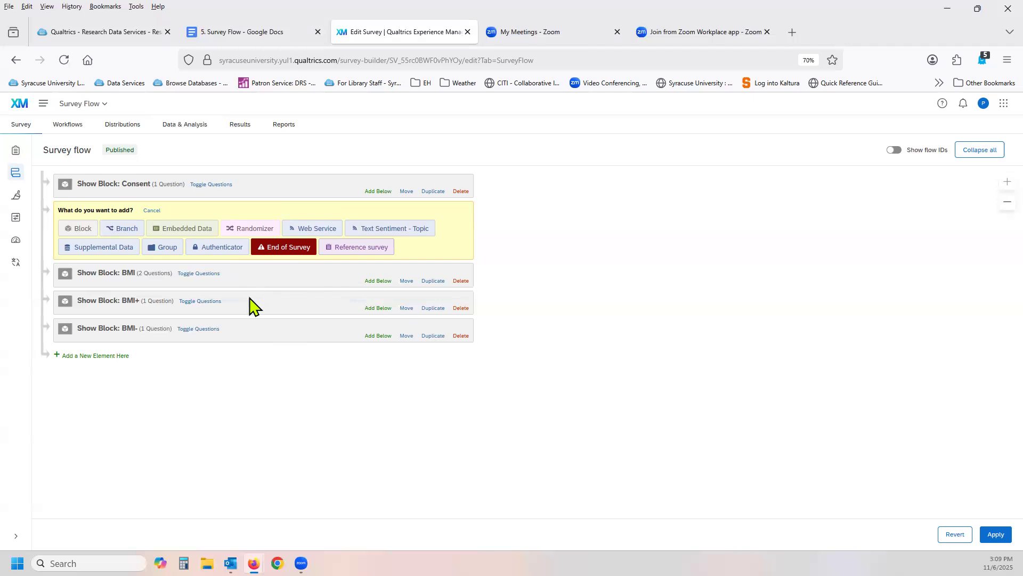
pyautogui.click(312, 229)
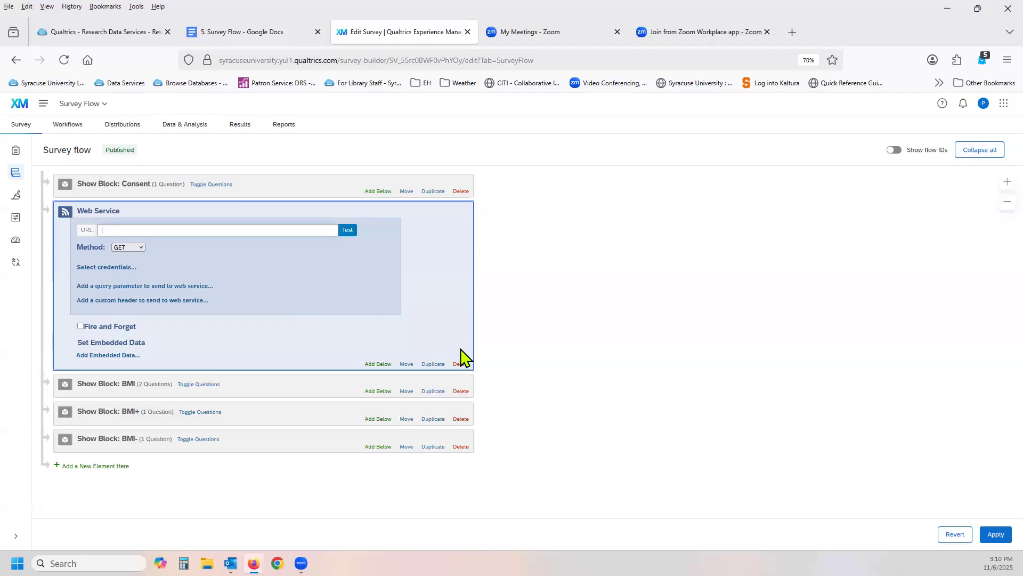
pyautogui.click(462, 365)
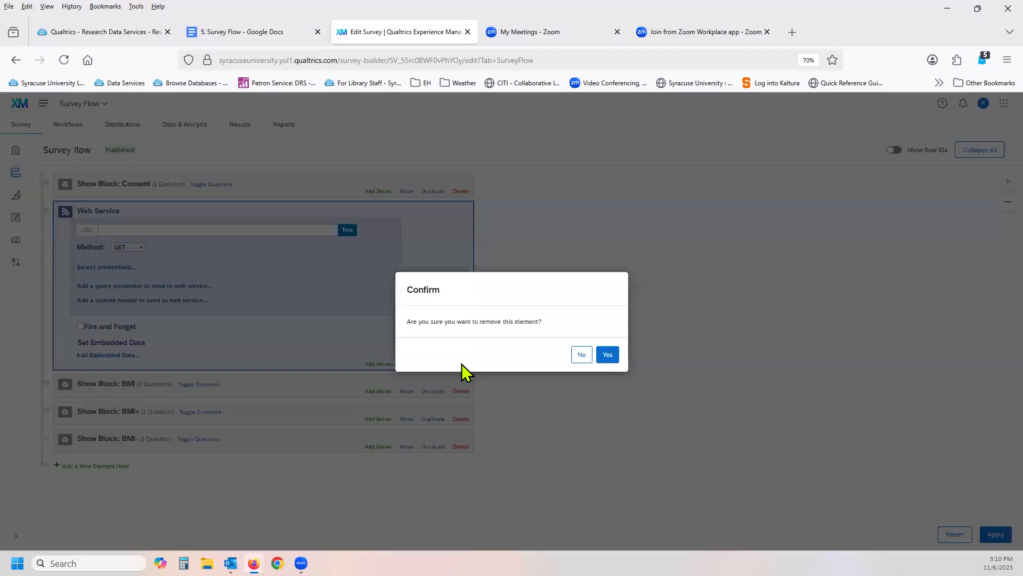
pyautogui.click(603, 358)
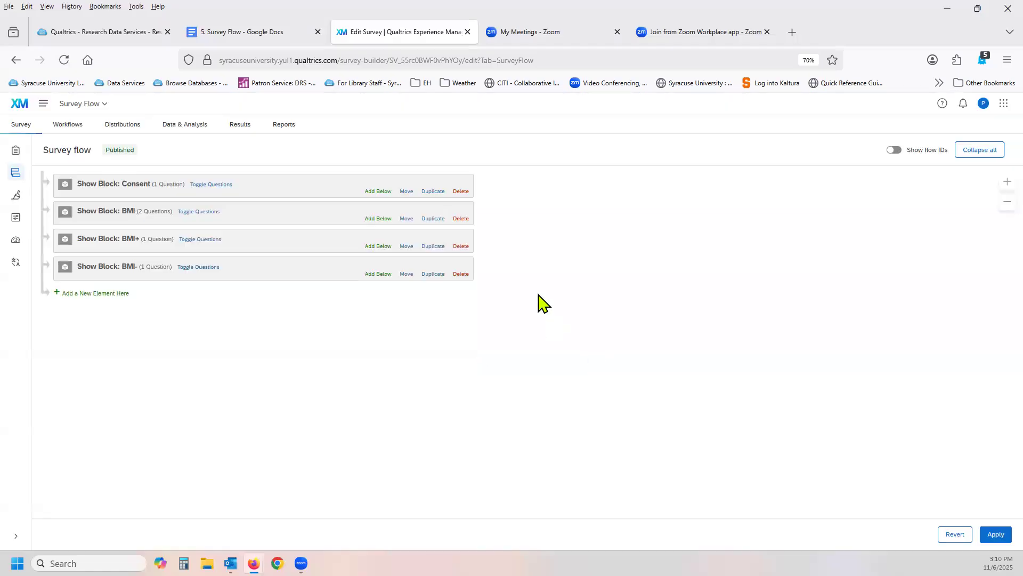
# Add a Text Sentiment - Topic element below the Consent block and remove it again.
pyautogui.click(372, 192)
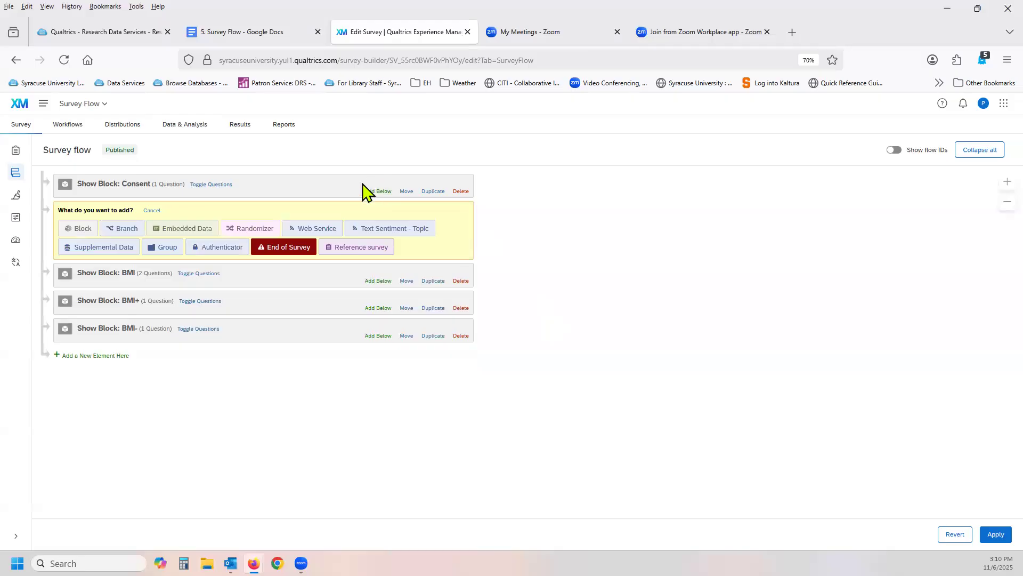
pyautogui.click(419, 231)
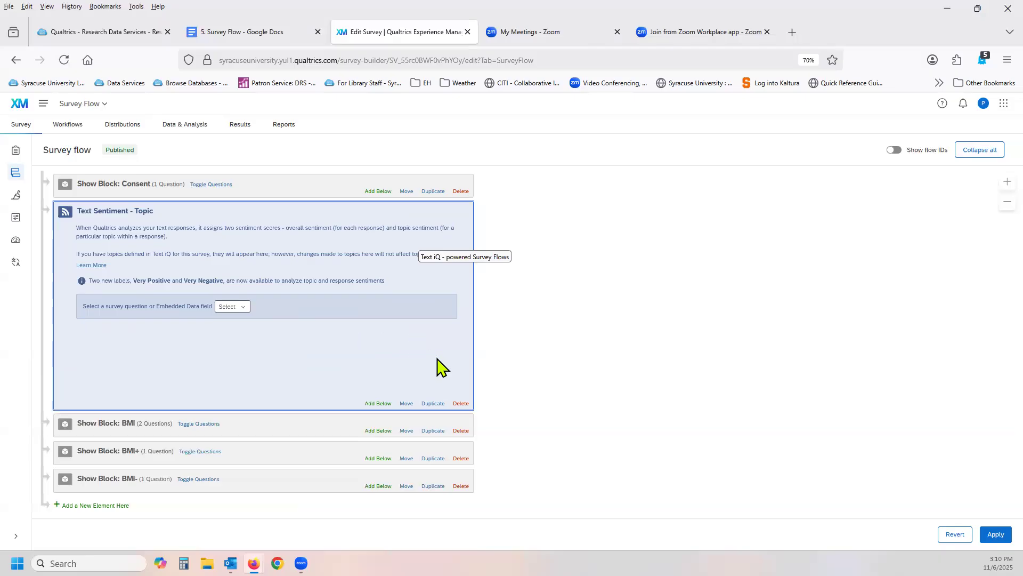
pyautogui.click(460, 403)
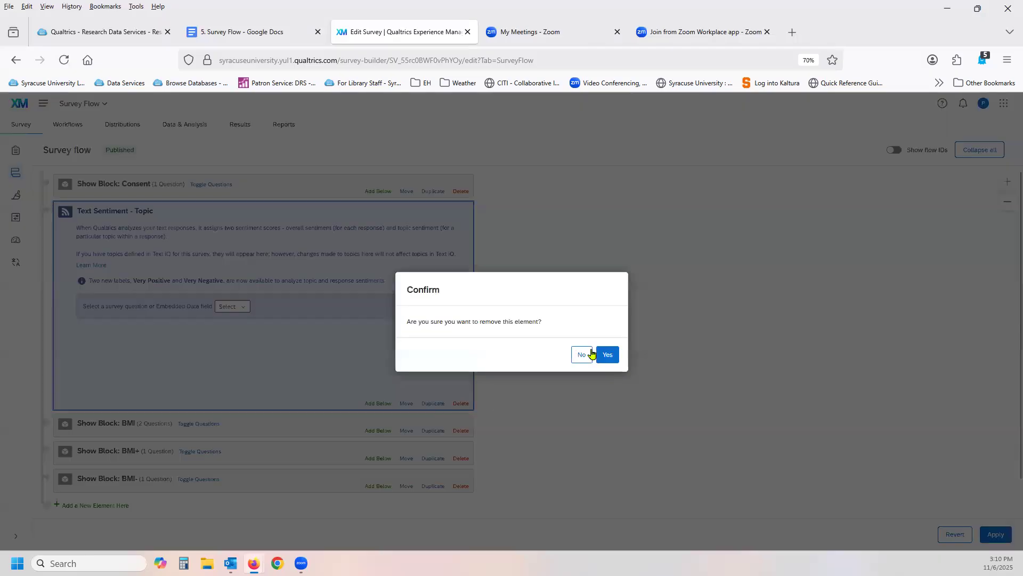
pyautogui.click(607, 357)
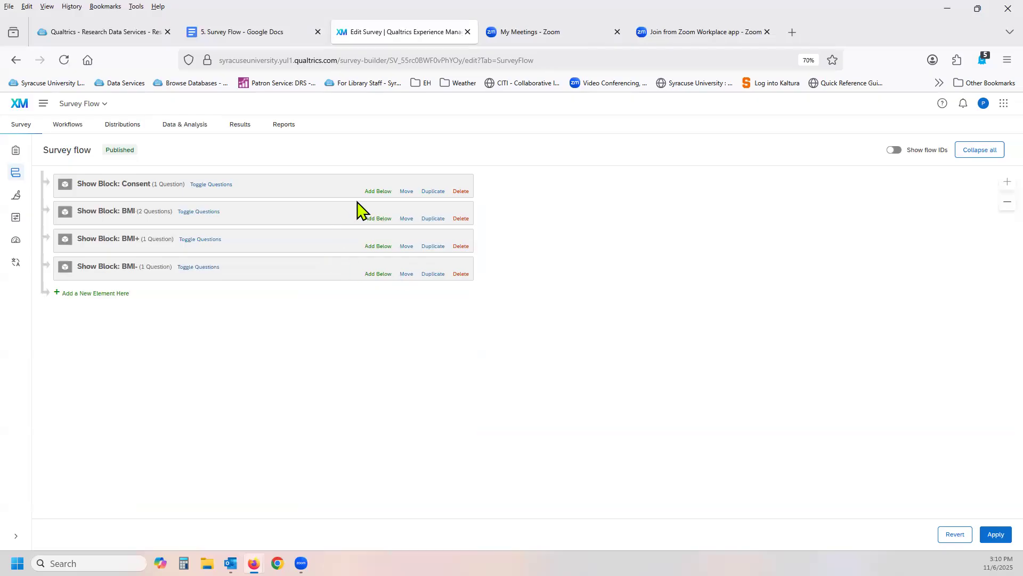
# Add an Authenticator element with authentication type SSO below the Consent block and remove it again.
pyautogui.click(376, 192)
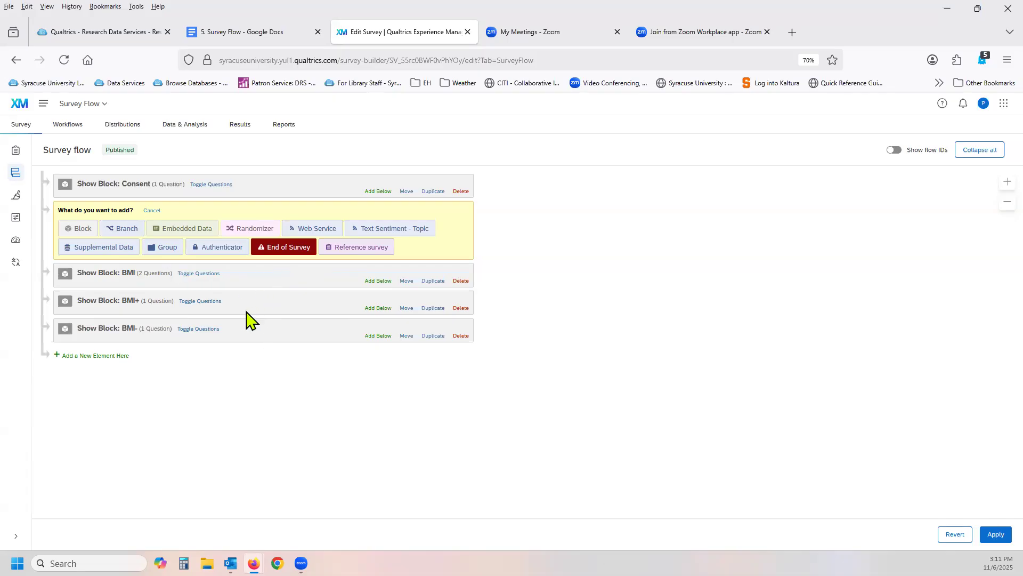
pyautogui.click(229, 248)
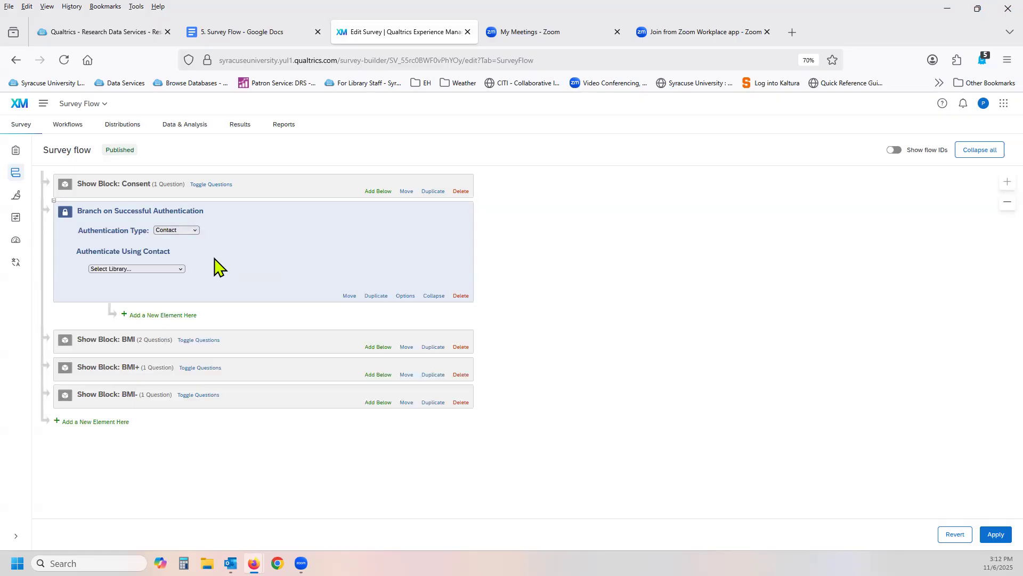
pyautogui.click(196, 231)
pyautogui.click(189, 252)
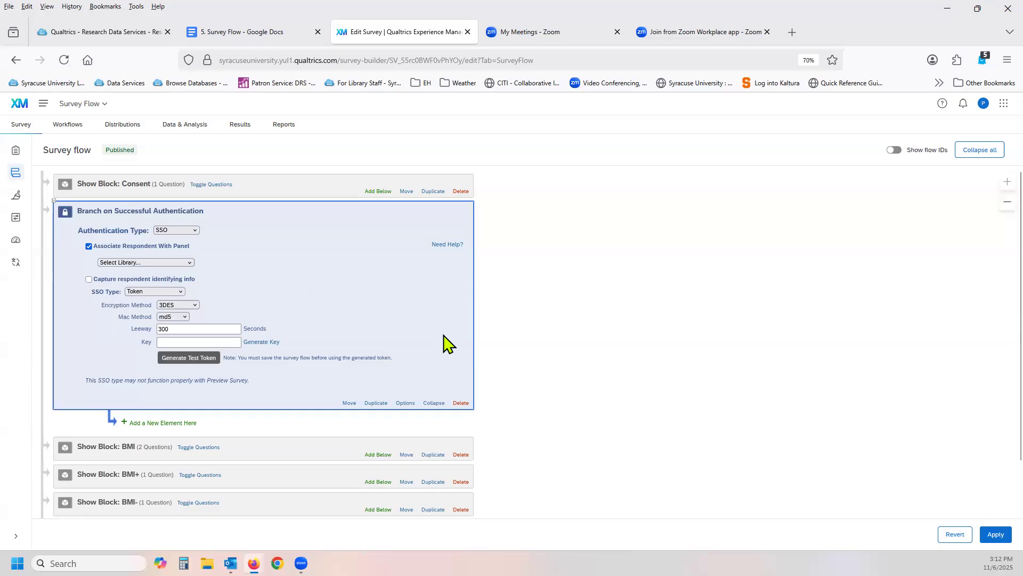
pyautogui.click(461, 403)
pyautogui.click(605, 355)
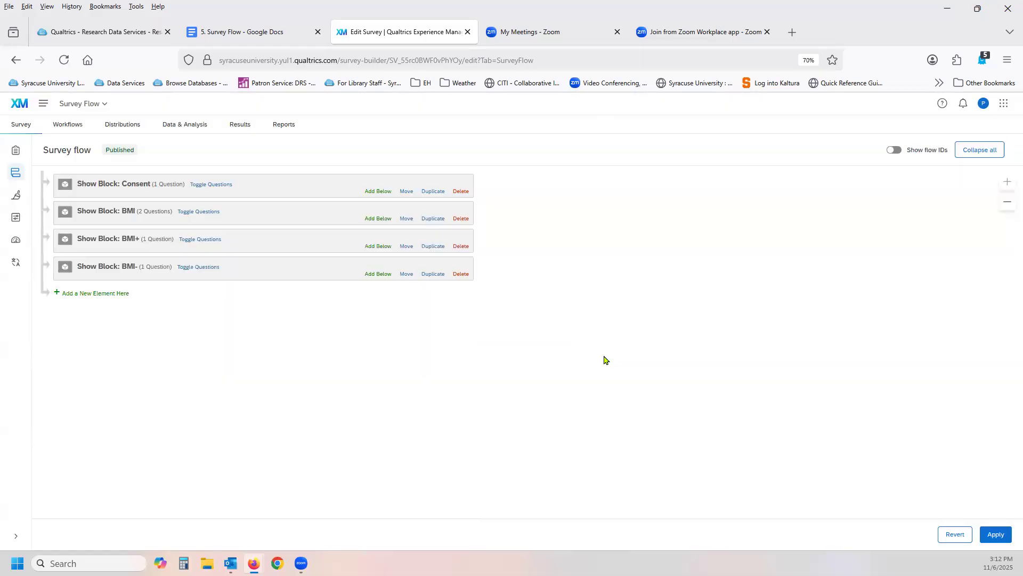
# Add an End of Survey element below the Consent block, view its customization options and remove the element again.
pyautogui.click(377, 191)
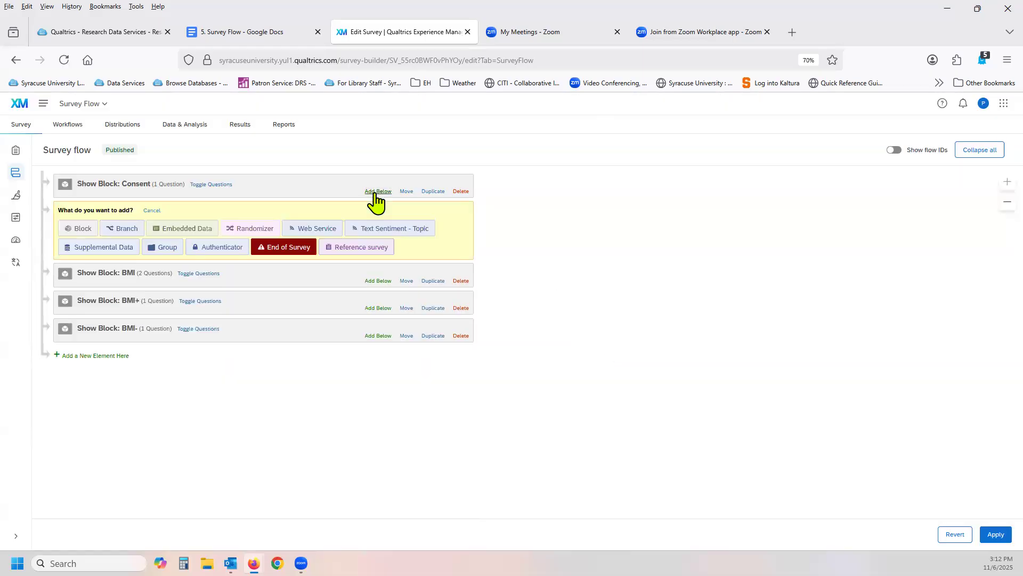
pyautogui.click(297, 250)
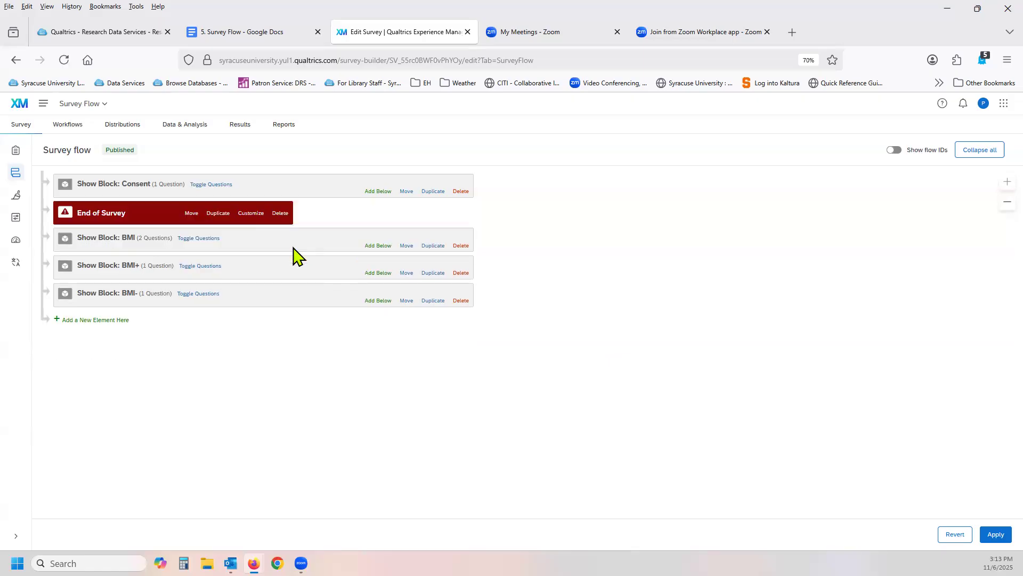
pyautogui.click(251, 214)
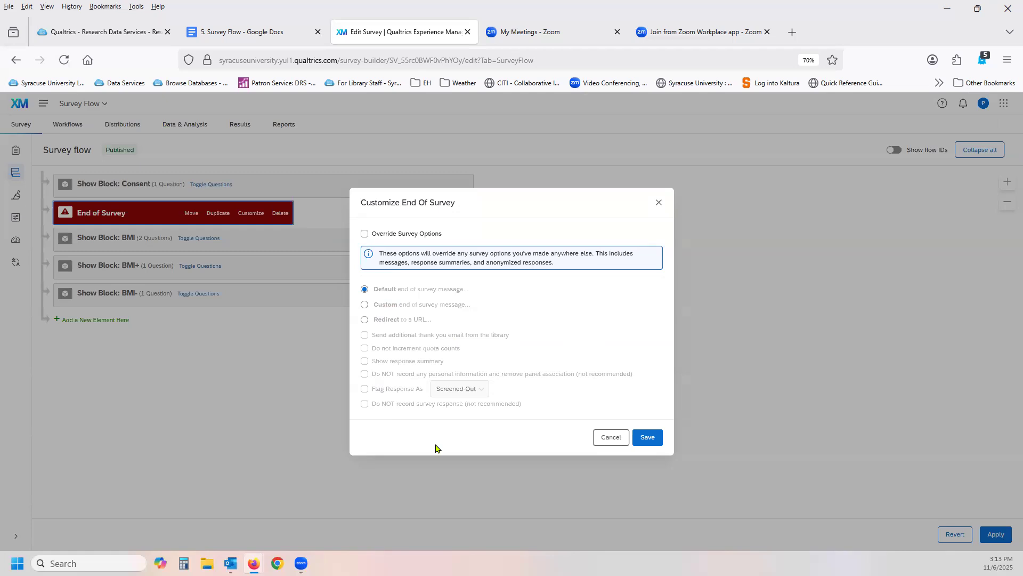
pyautogui.click(612, 440)
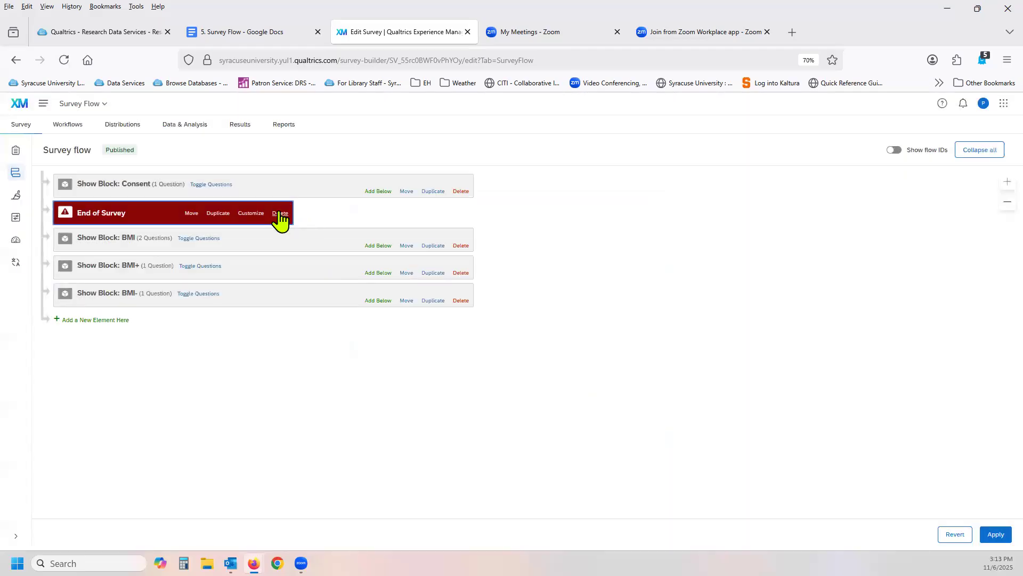
pyautogui.click(280, 214)
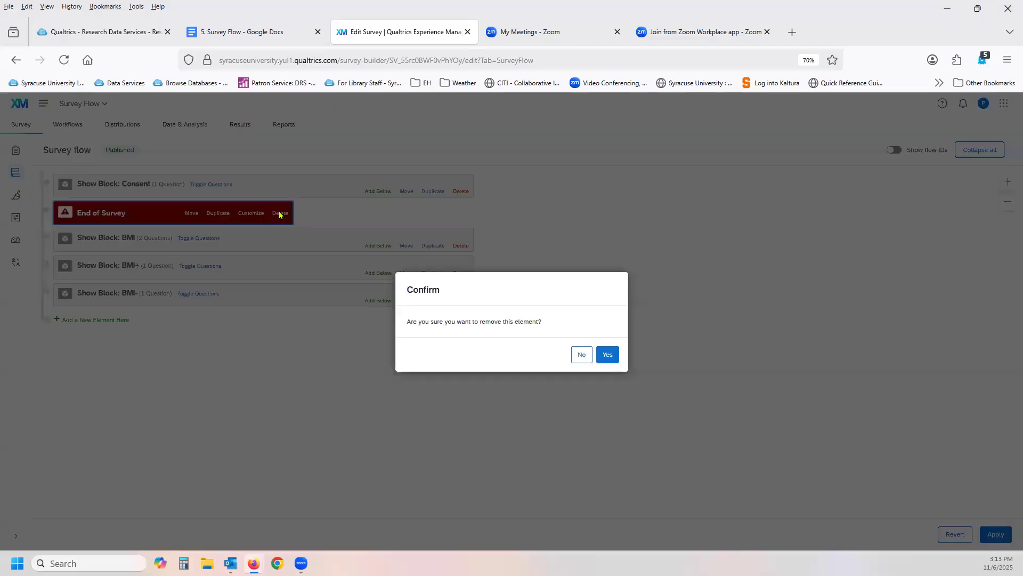
pyautogui.click(610, 356)
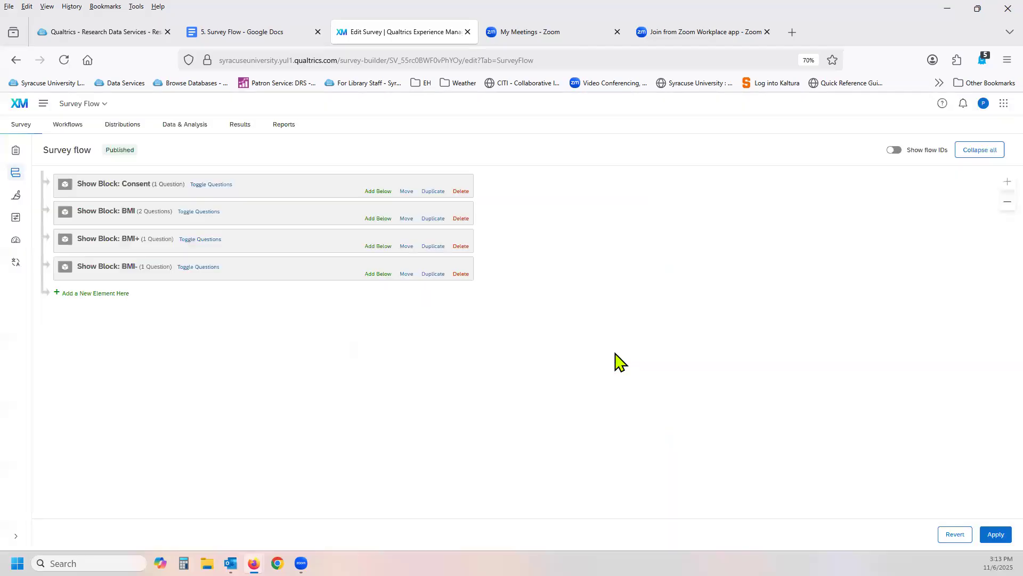
# Add a Reference survey element below the Consent block and remove it again.
pyautogui.click(378, 191)
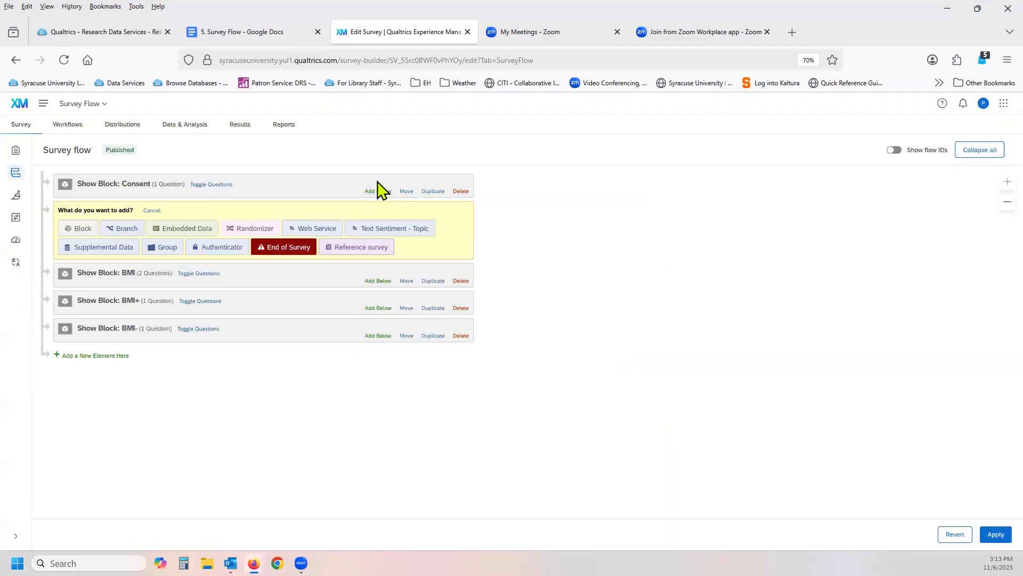
pyautogui.click(379, 249)
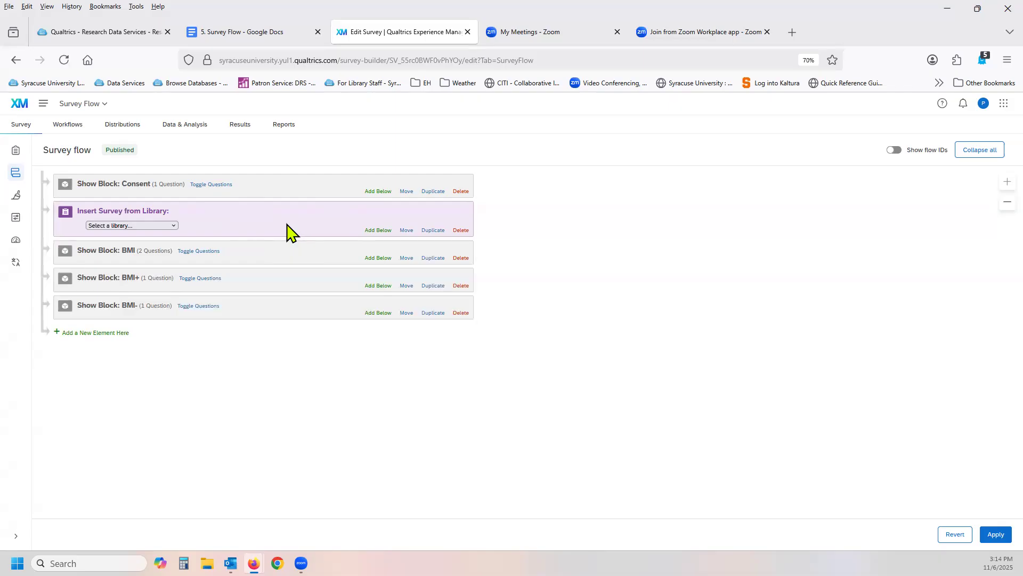
pyautogui.click(460, 231)
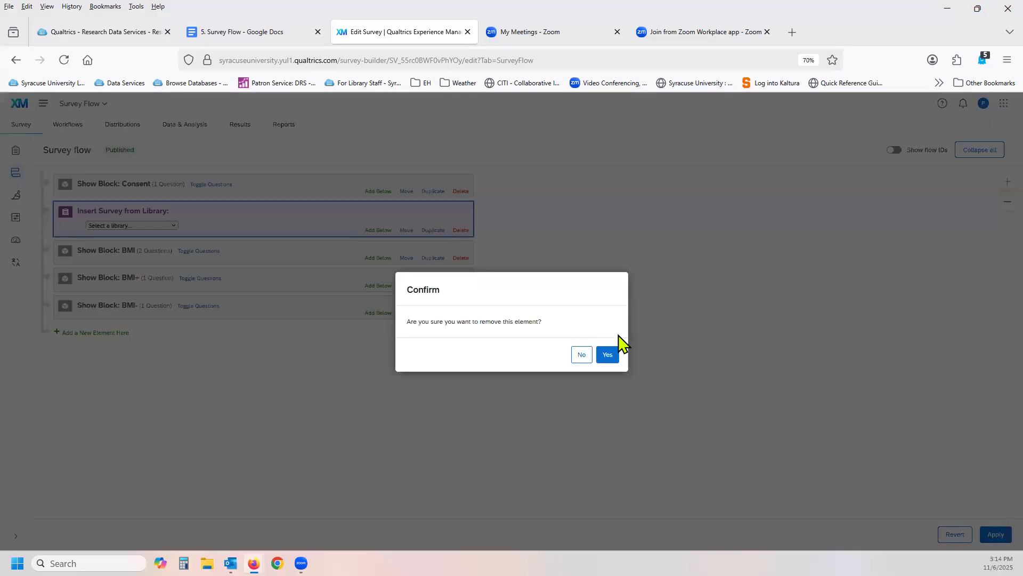
pyautogui.click(608, 354)
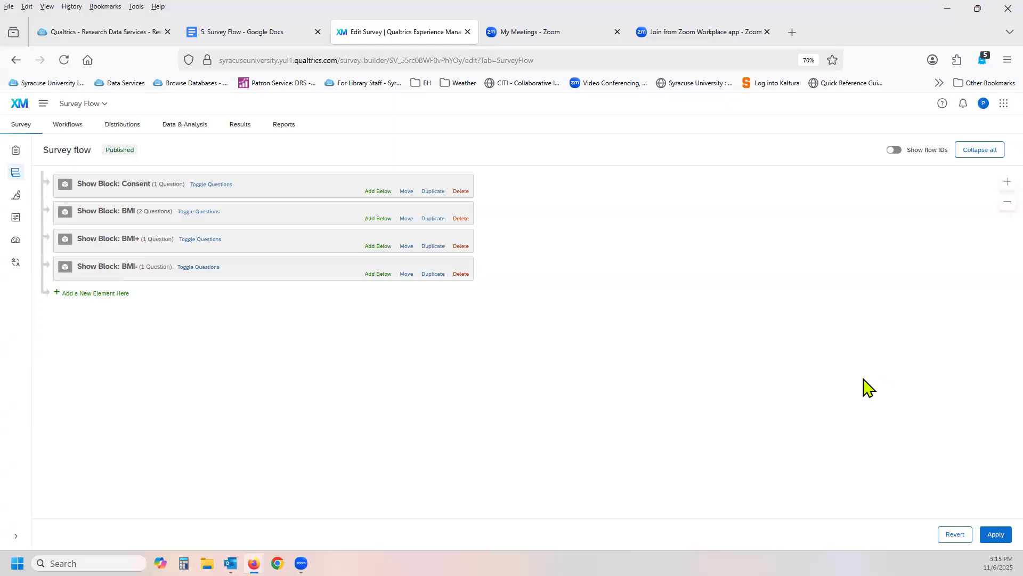
# Return to the survey builder and save the survey flow changes.
pyautogui.click(18, 151)
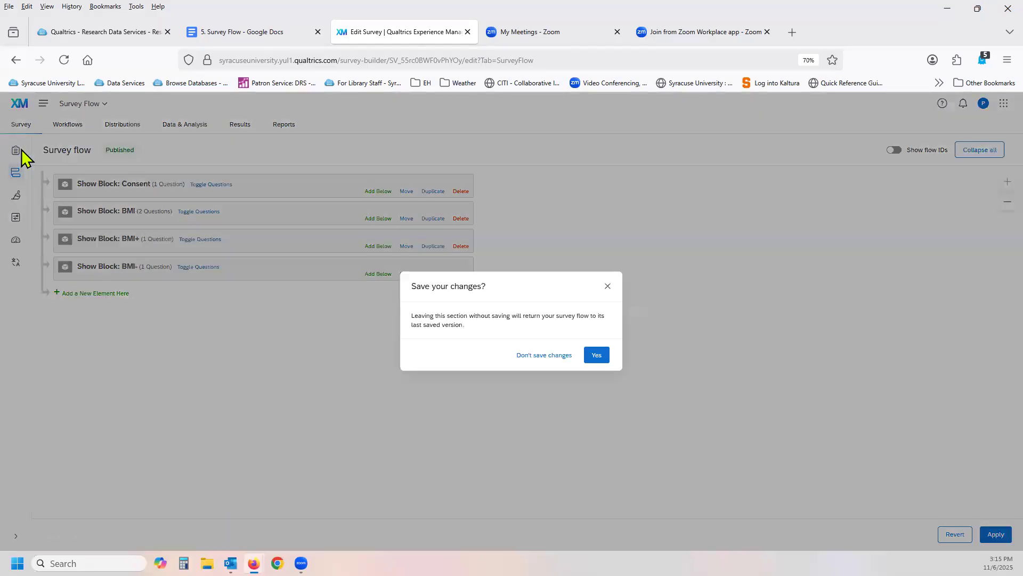
pyautogui.click(597, 355)
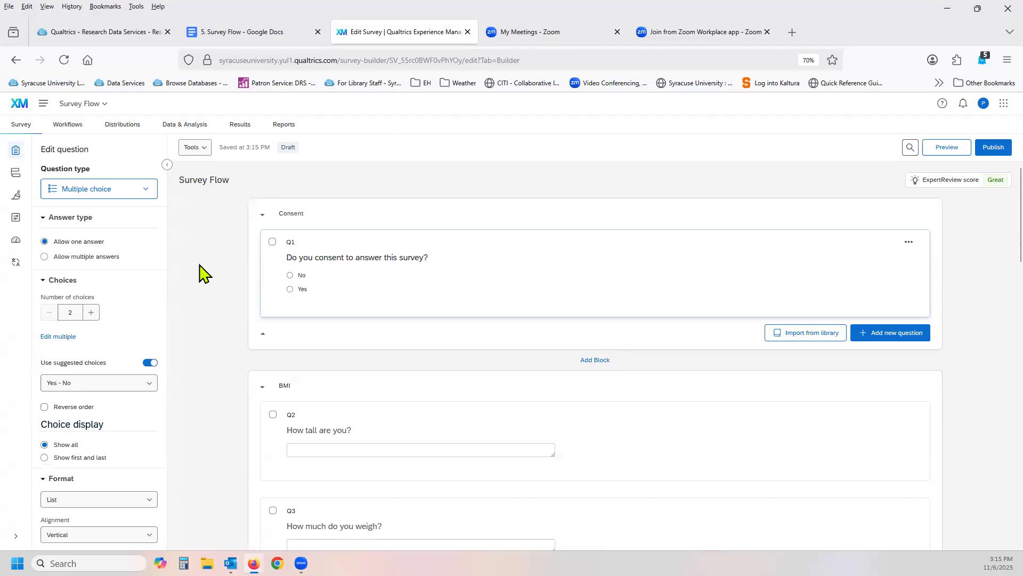
# Review the questions in the Consent, BMI, BMI+ and BMI- blocks of the survey.
pyautogui.scroll(-1, 200, 273)
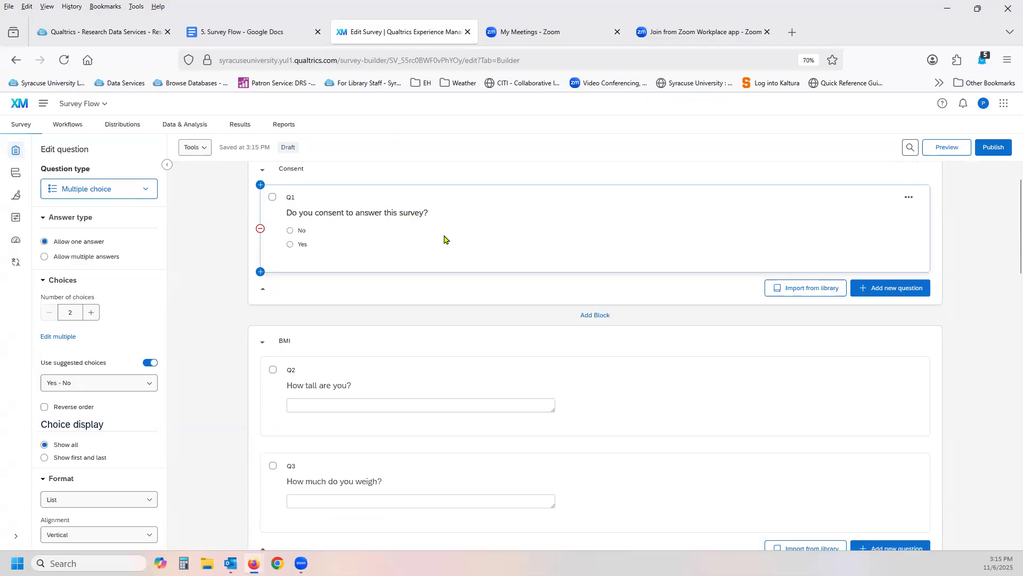
pyautogui.scroll(-3, 444, 239)
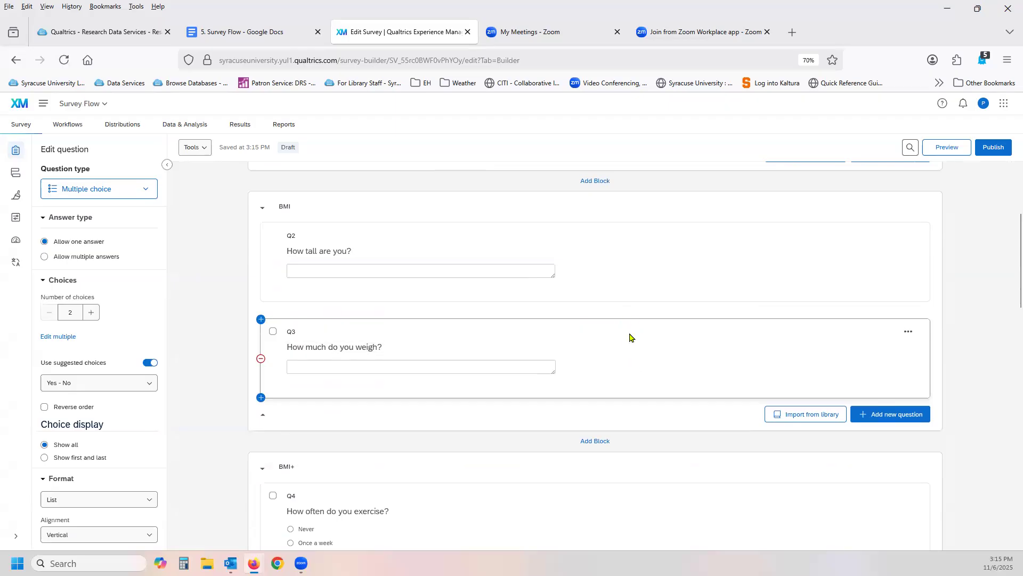
pyautogui.scroll(-3, 629, 335)
pyautogui.scroll(-3, 629, 333)
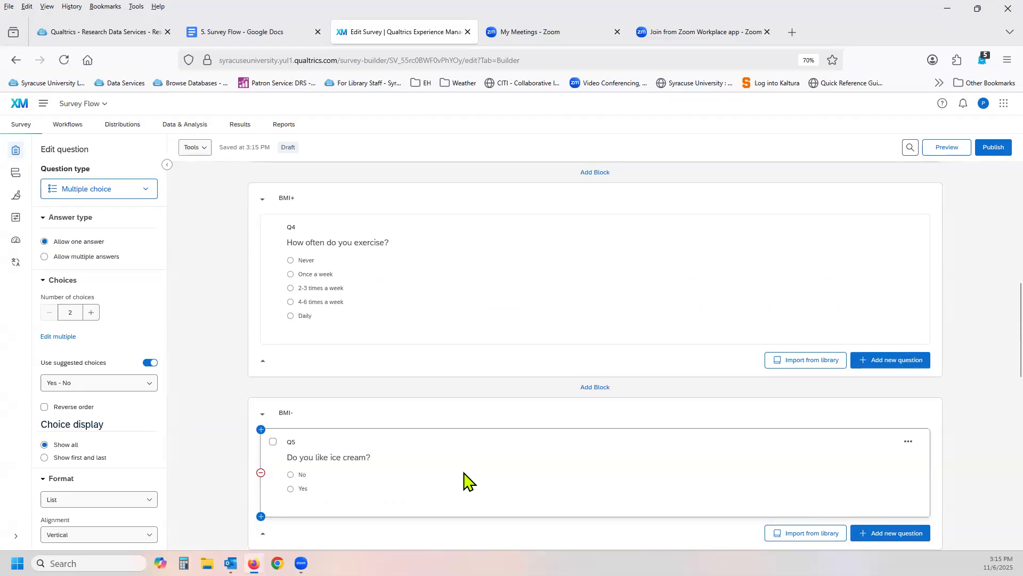
pyautogui.scroll(-1, 464, 475)
pyautogui.scroll(-1, 464, 472)
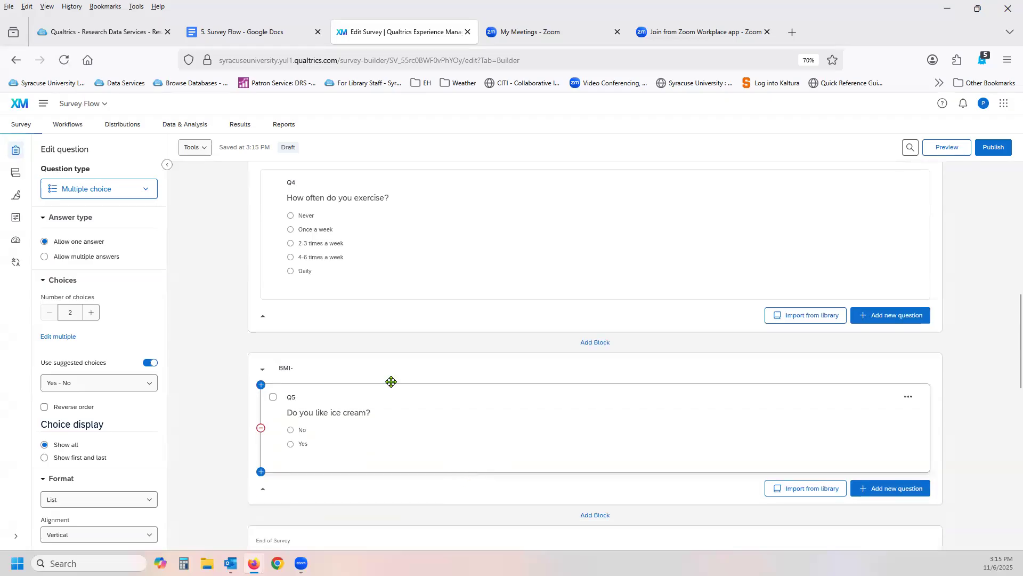
pyautogui.scroll(1, 211, 402)
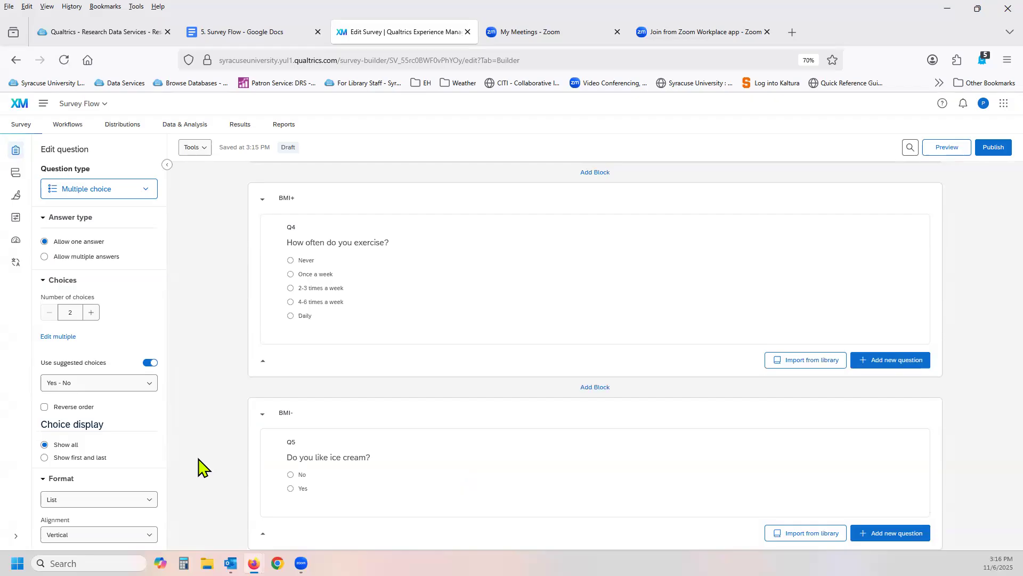
pyautogui.scroll(-1, 198, 468)
pyautogui.scroll(1, 197, 468)
# Add a Branch element with a new Question-type condition below the Consent block in the survey flow.
pyautogui.click(16, 173)
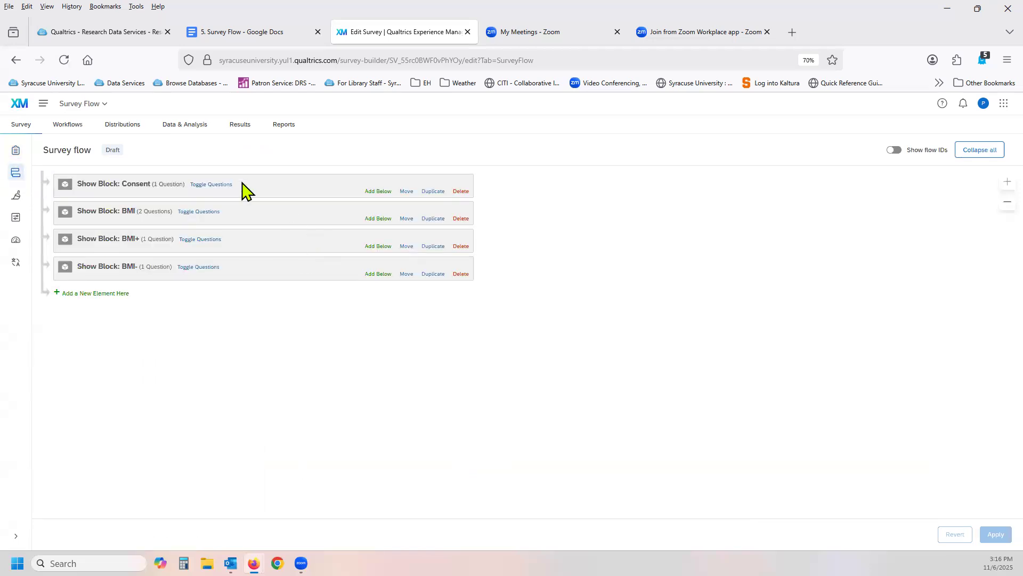
pyautogui.click(370, 192)
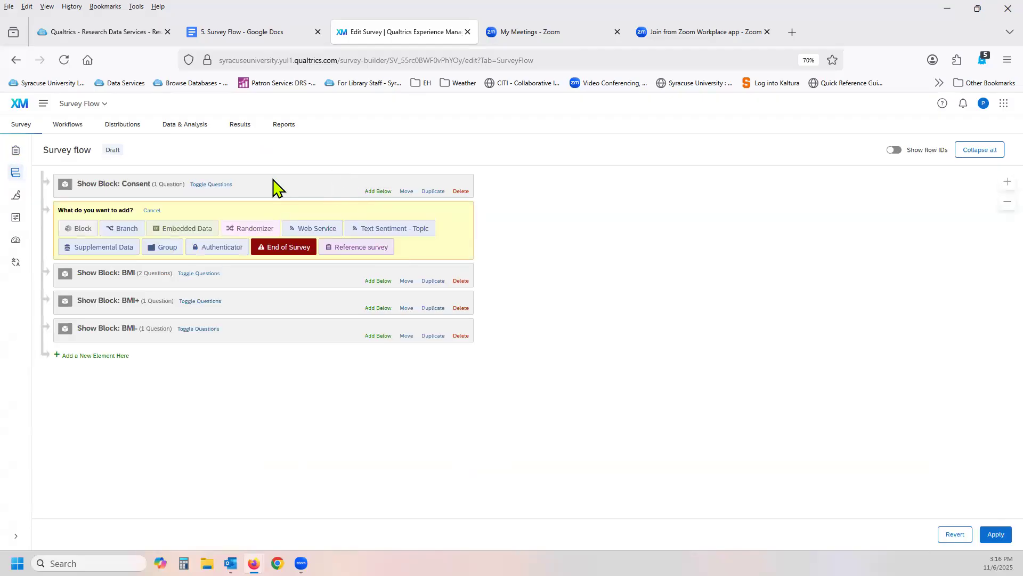
pyautogui.click(126, 228)
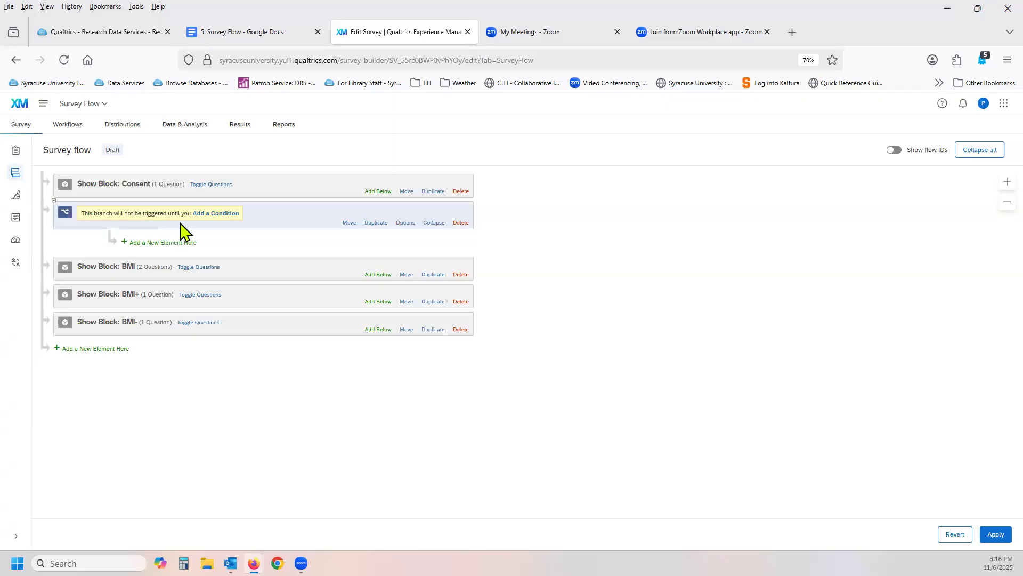
pyautogui.click(216, 215)
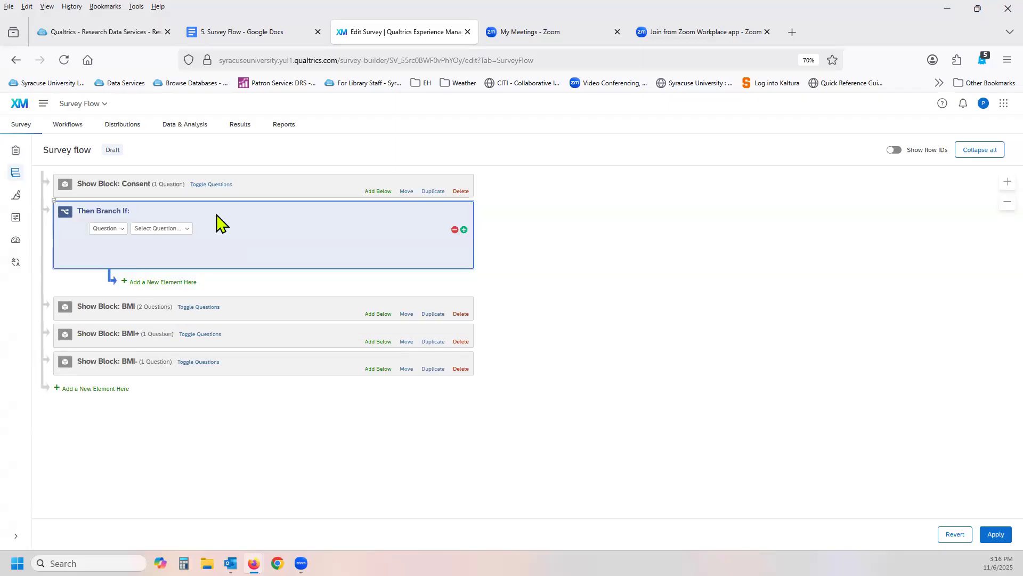
pyautogui.click(123, 233)
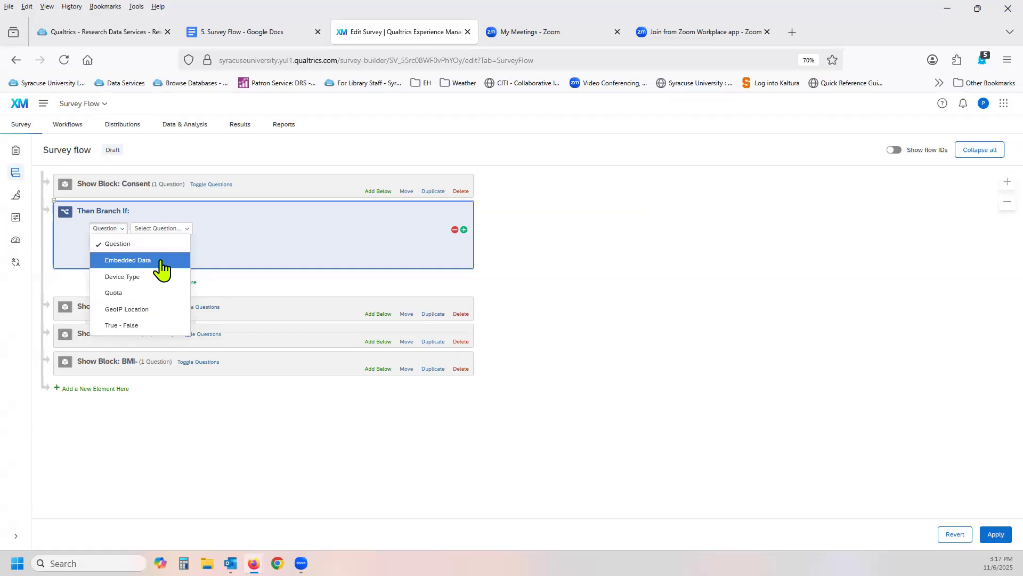
pyautogui.click(261, 260)
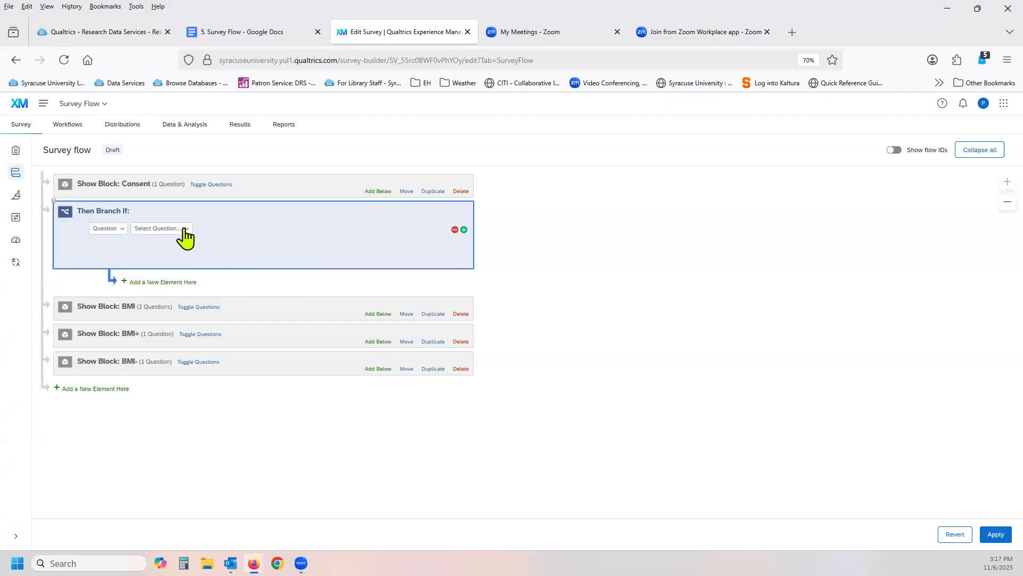
# Set the branch condition to "Q1 Do you consent to answer this survey?" with the choice No Is Selected.
pyautogui.click(186, 229)
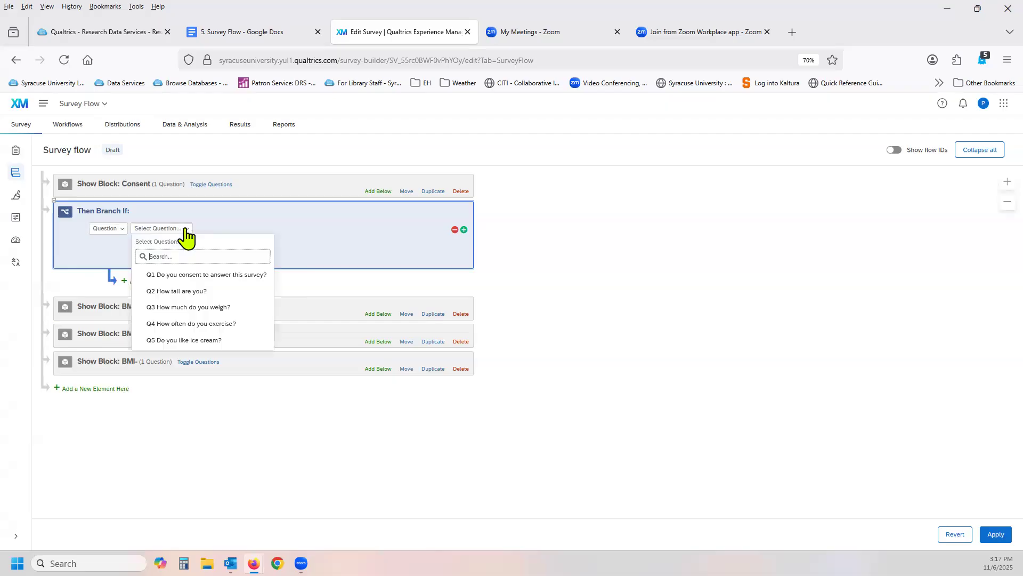
pyautogui.click(238, 275)
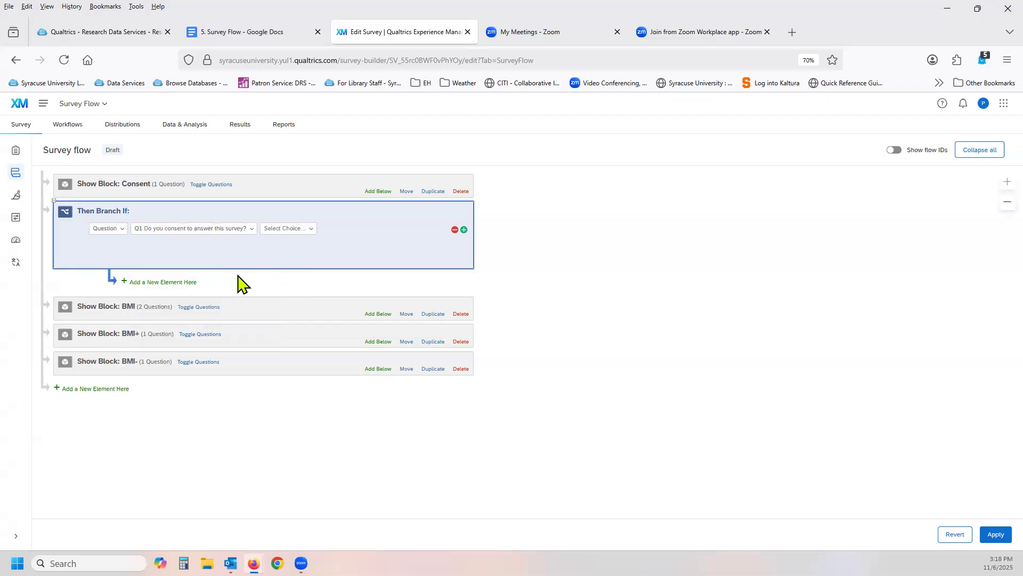
pyautogui.click(314, 229)
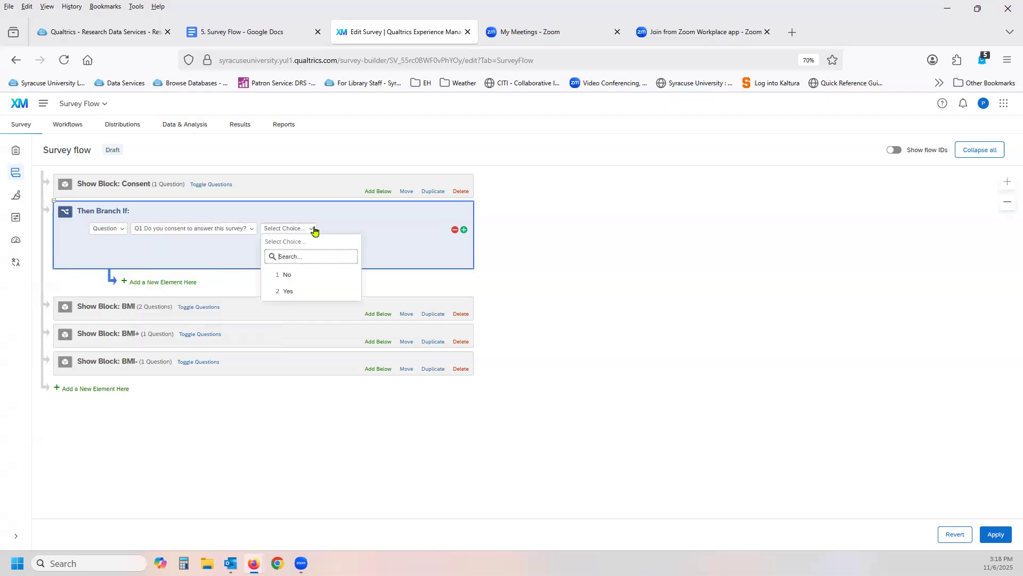
pyautogui.click(308, 275)
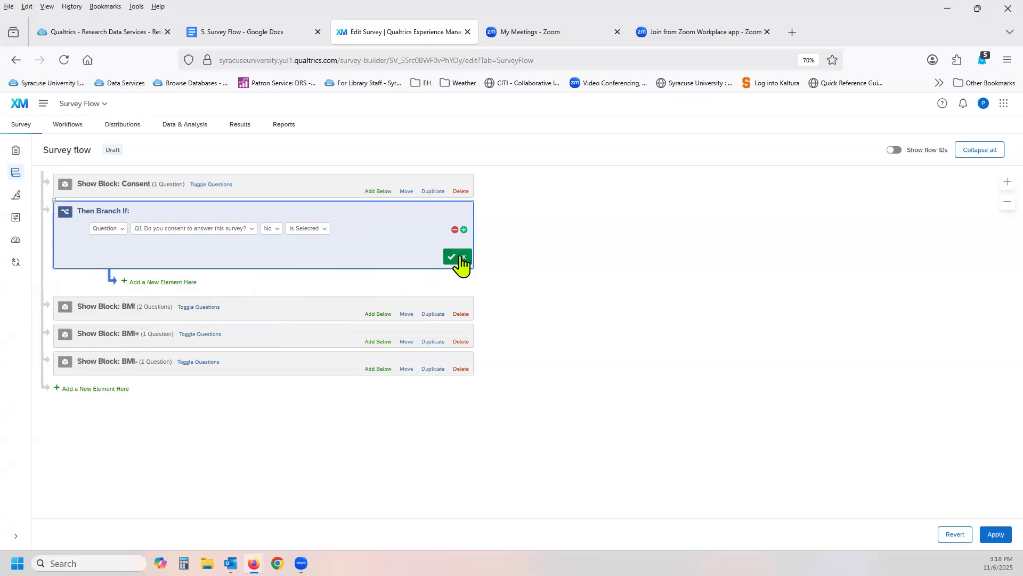
# Add a second condition to the branch, view its And/Or options and remove the condition again.
pyautogui.click(464, 230)
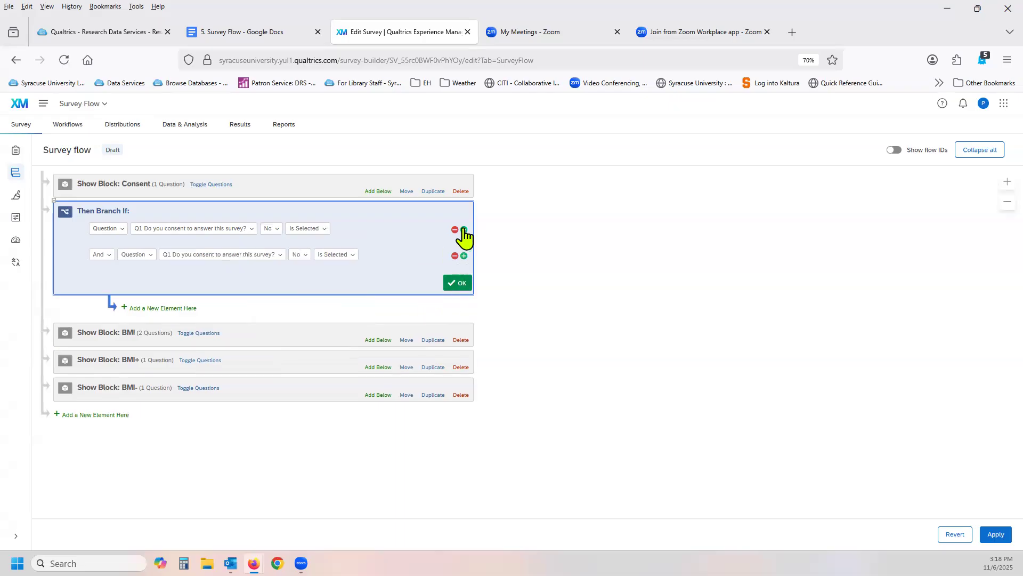
pyautogui.click(108, 256)
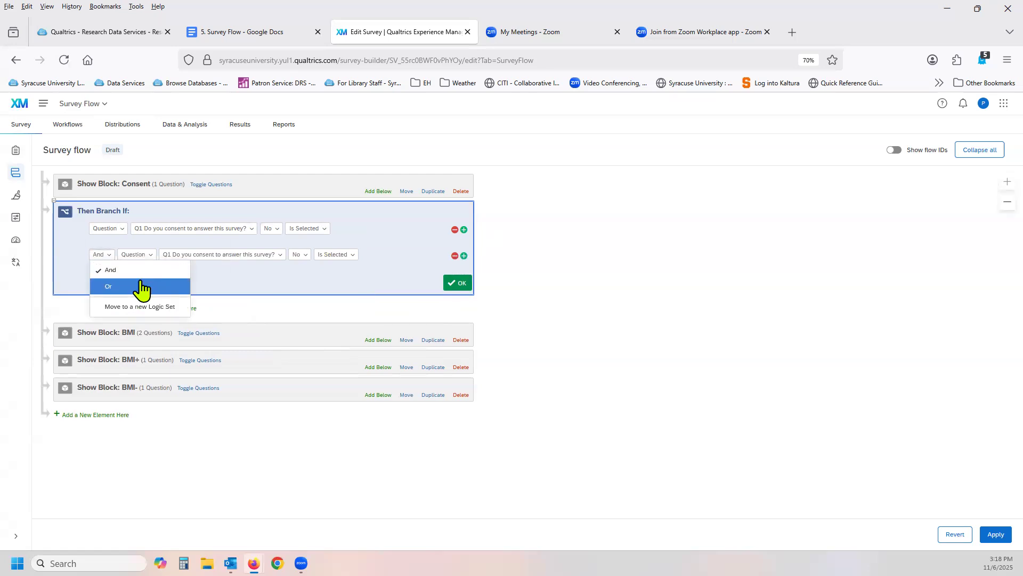
pyautogui.click(225, 277)
pyautogui.click(455, 256)
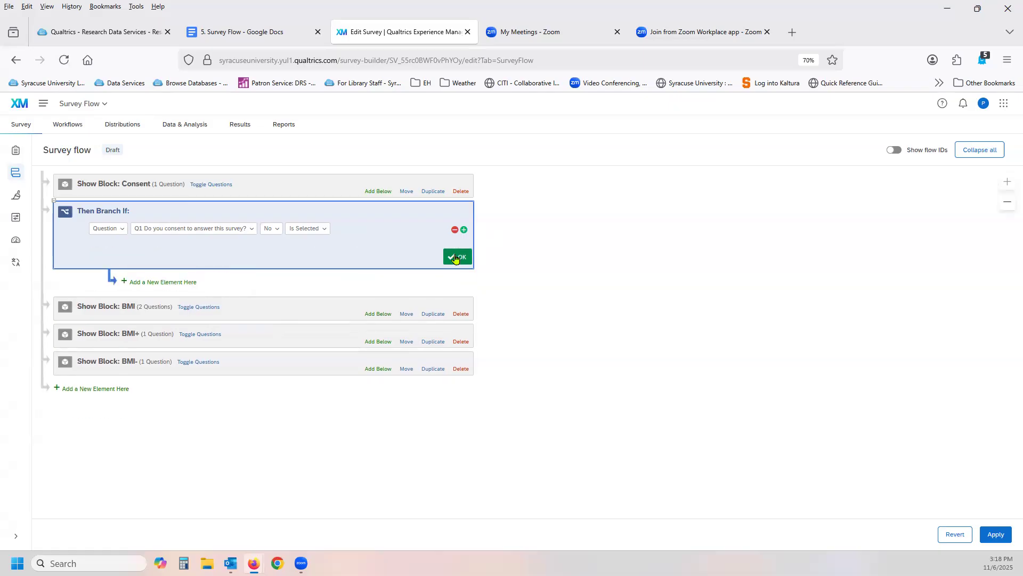
# Confirm the branch condition and add an End of Survey element inside the branch.
pyautogui.click(456, 257)
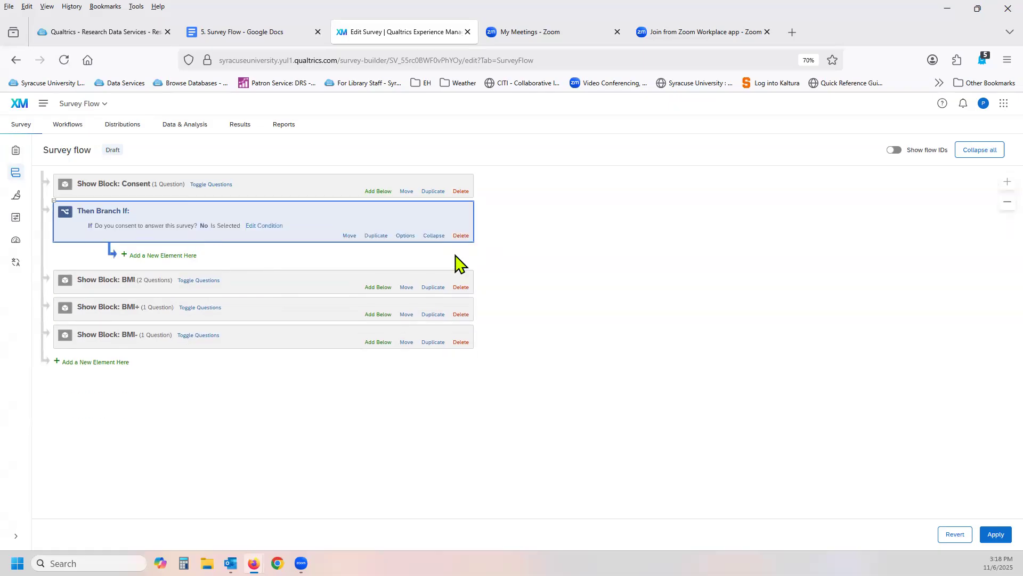
pyautogui.click(167, 256)
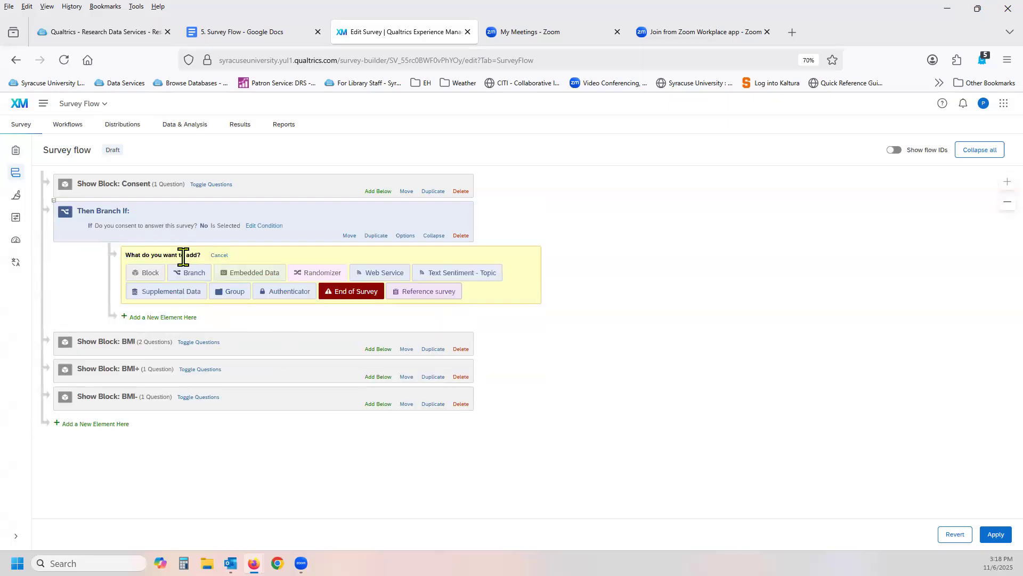
pyautogui.click(341, 294)
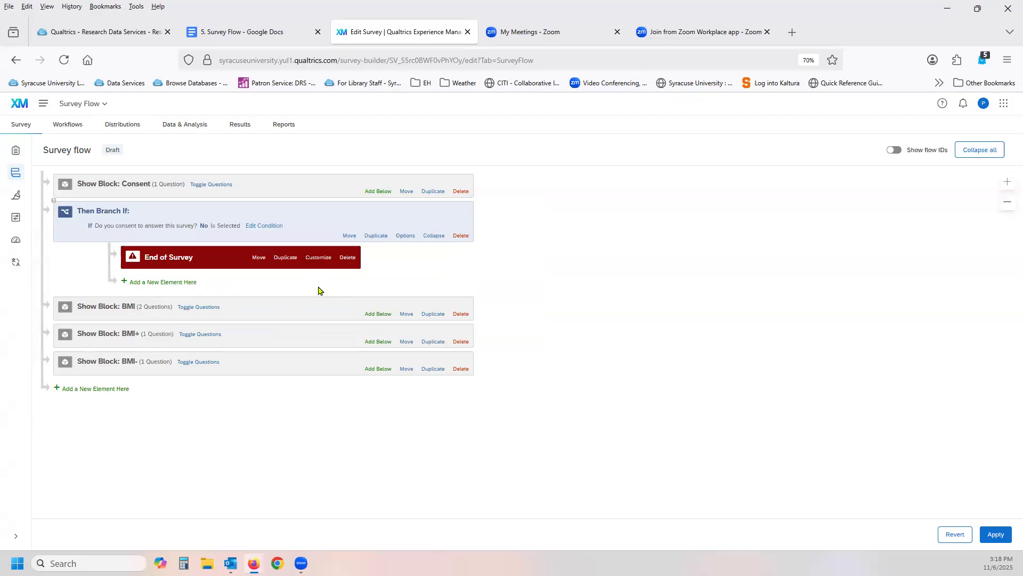
pyautogui.click(318, 258)
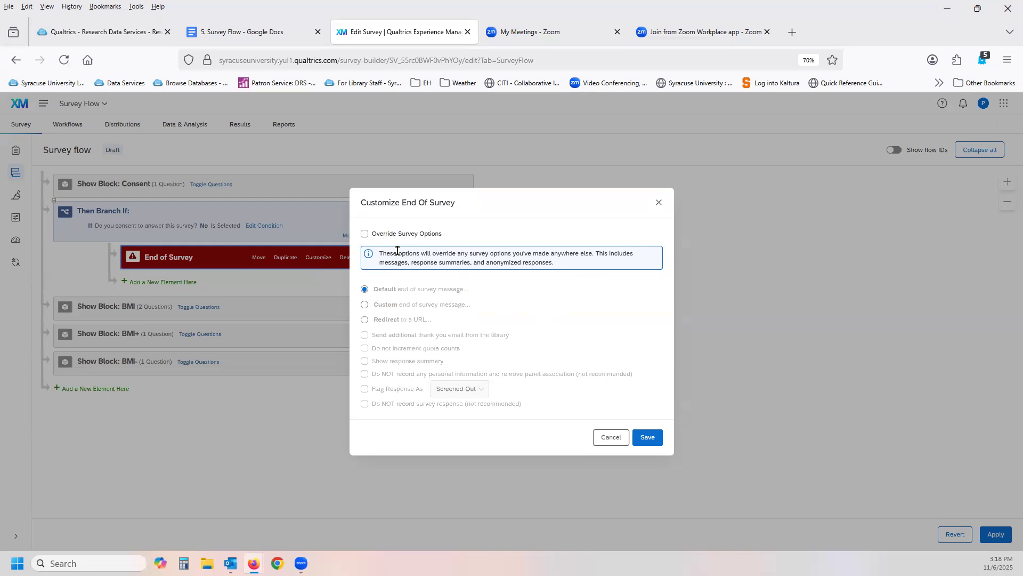
pyautogui.click(426, 237)
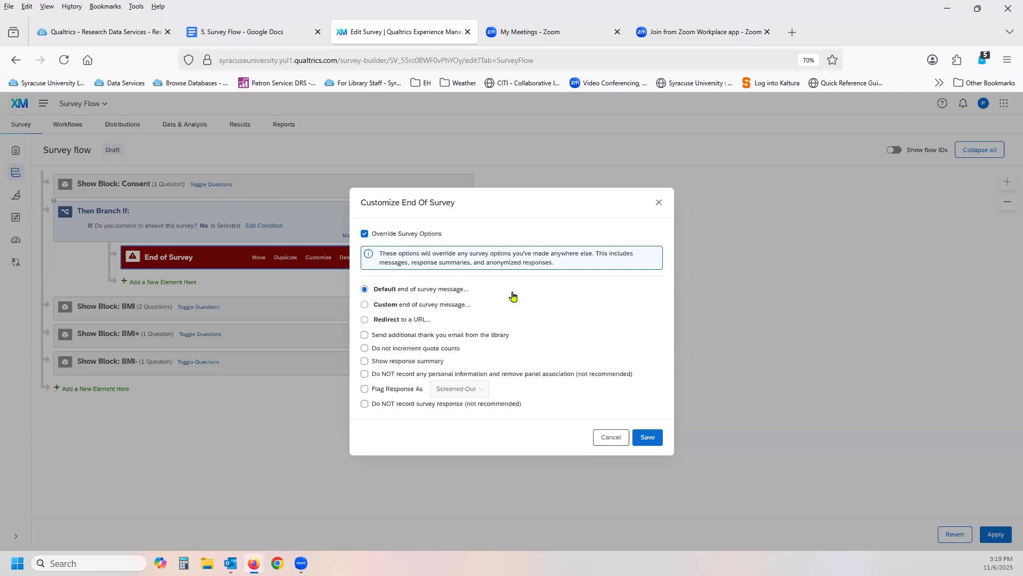
pyautogui.click(462, 305)
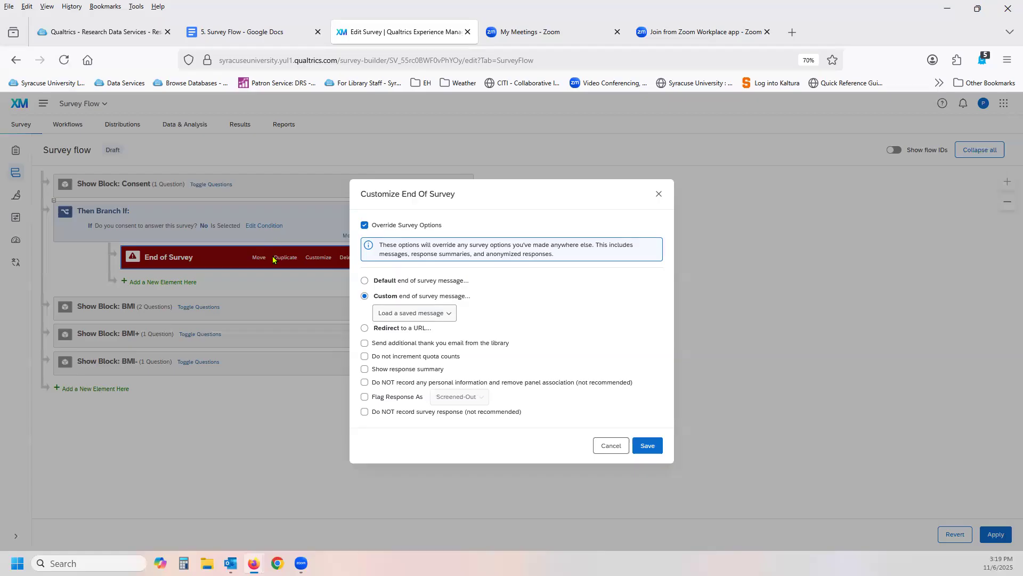
pyautogui.click(381, 327)
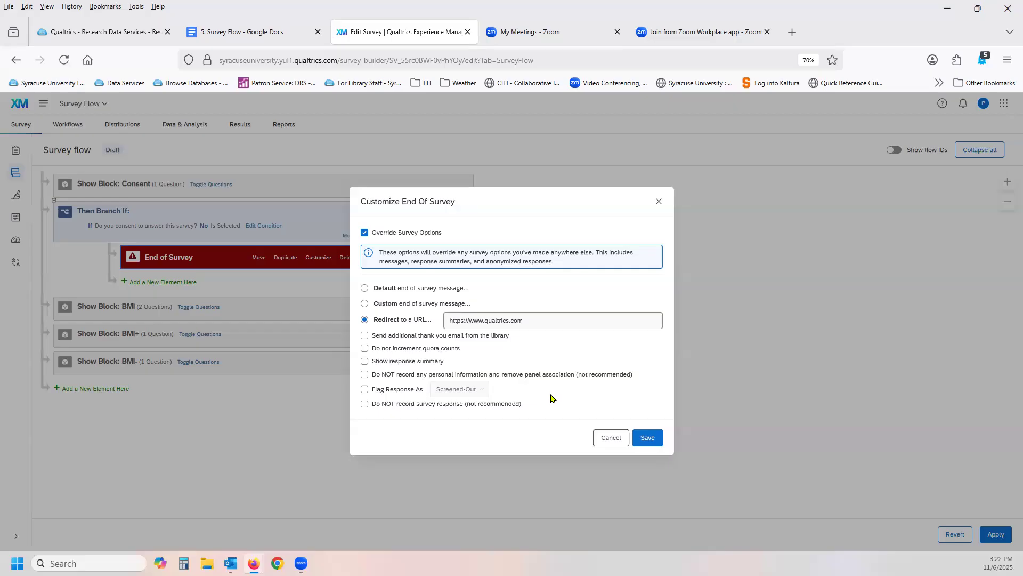
# Try flagging the response as Survey Complete, view the other flag choices and turn response flagging off again.
pyautogui.click(364, 390)
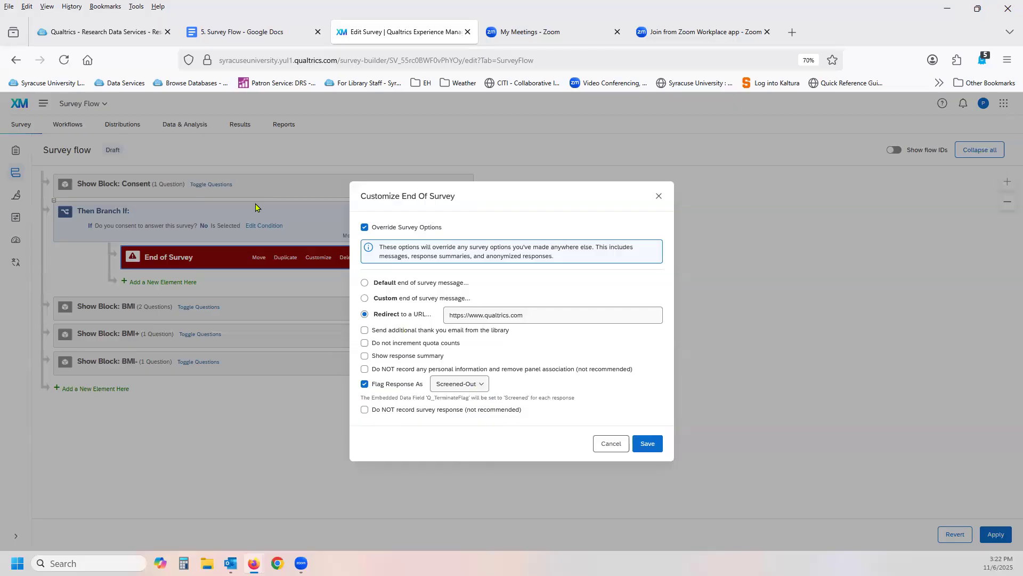
pyautogui.click(480, 386)
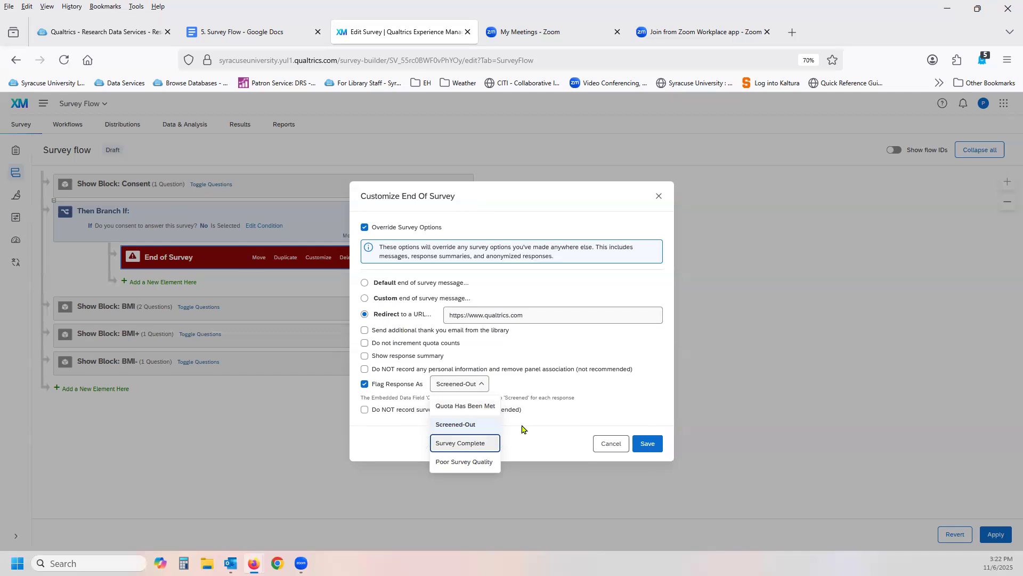
pyautogui.click(579, 427)
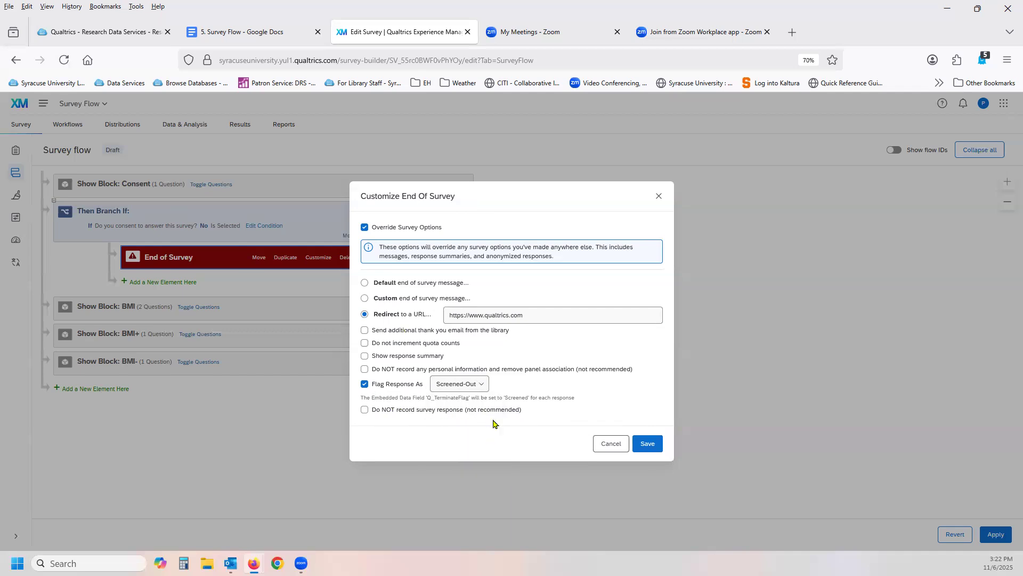
pyautogui.click(481, 385)
pyautogui.click(481, 445)
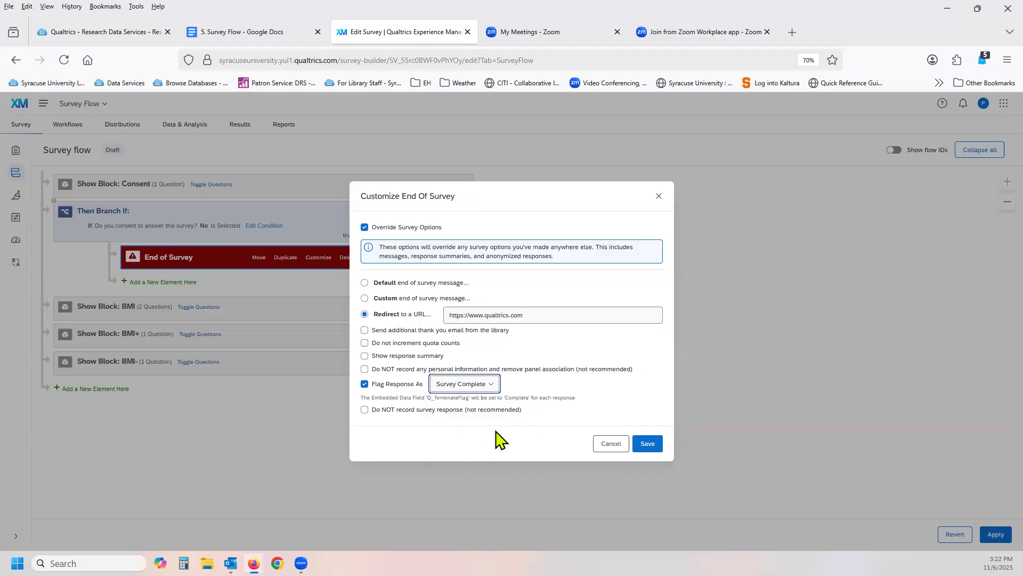
pyautogui.click(491, 385)
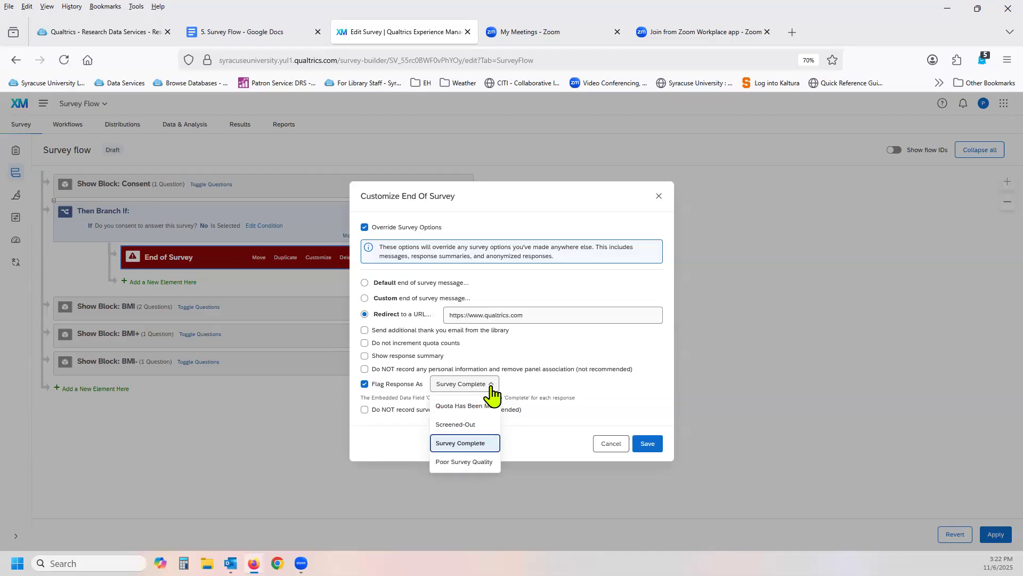
pyautogui.click(541, 391)
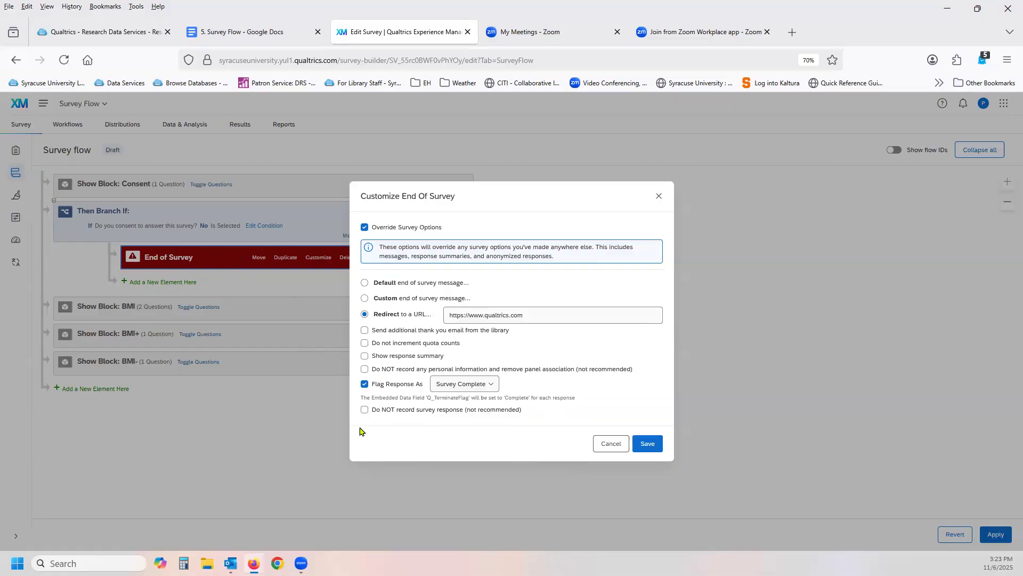
pyautogui.click(365, 385)
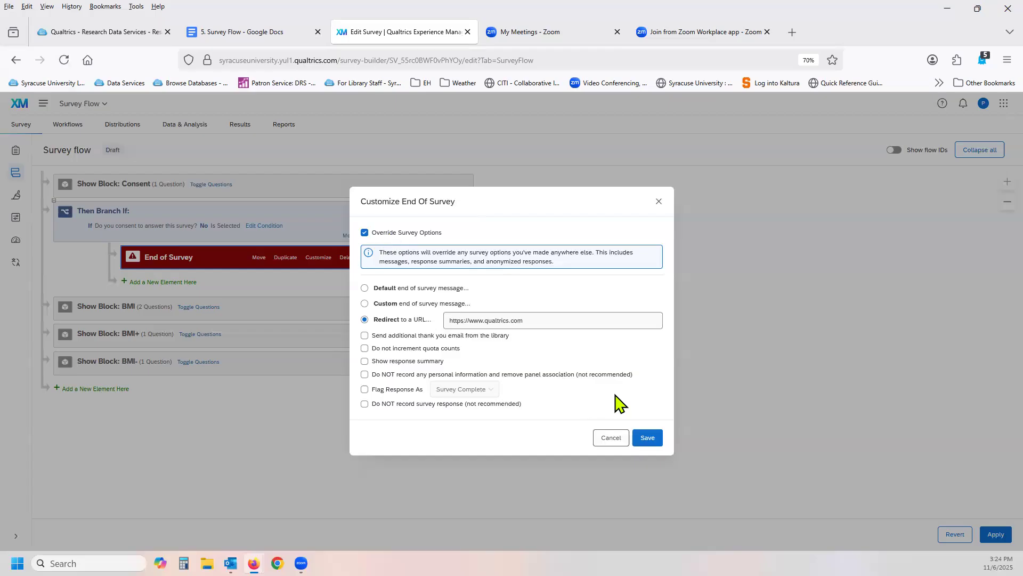
# Save the End of Survey customization.
pyautogui.click(646, 438)
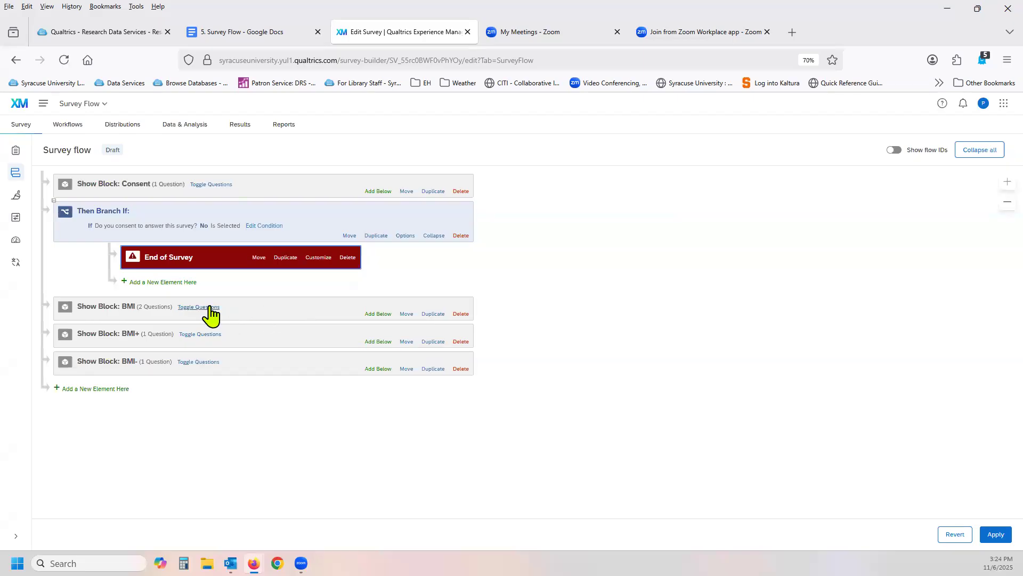
# Expand the BMI block's questions and add an Embedded Data element below that block.
pyautogui.click(208, 308)
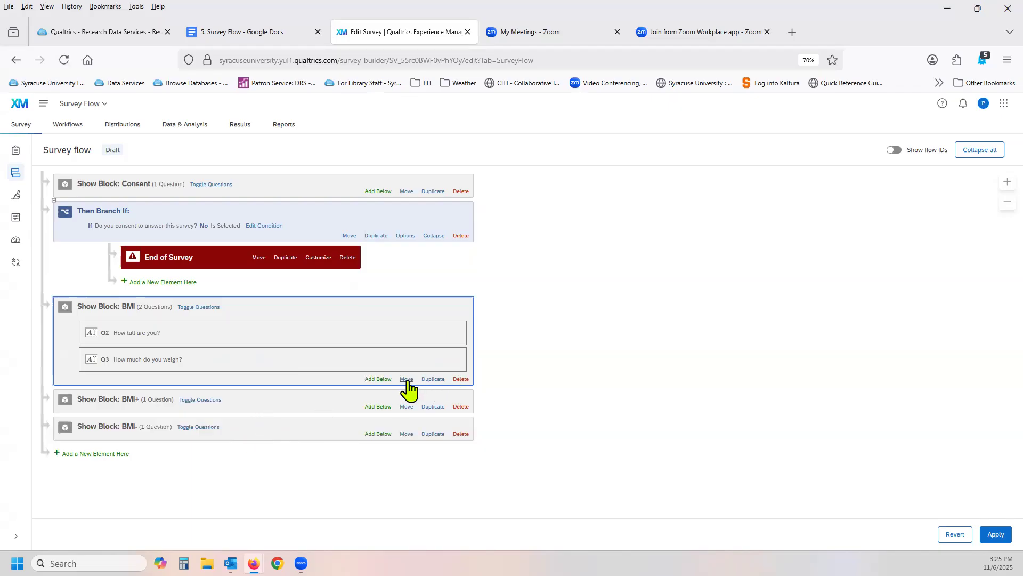
pyautogui.click(383, 380)
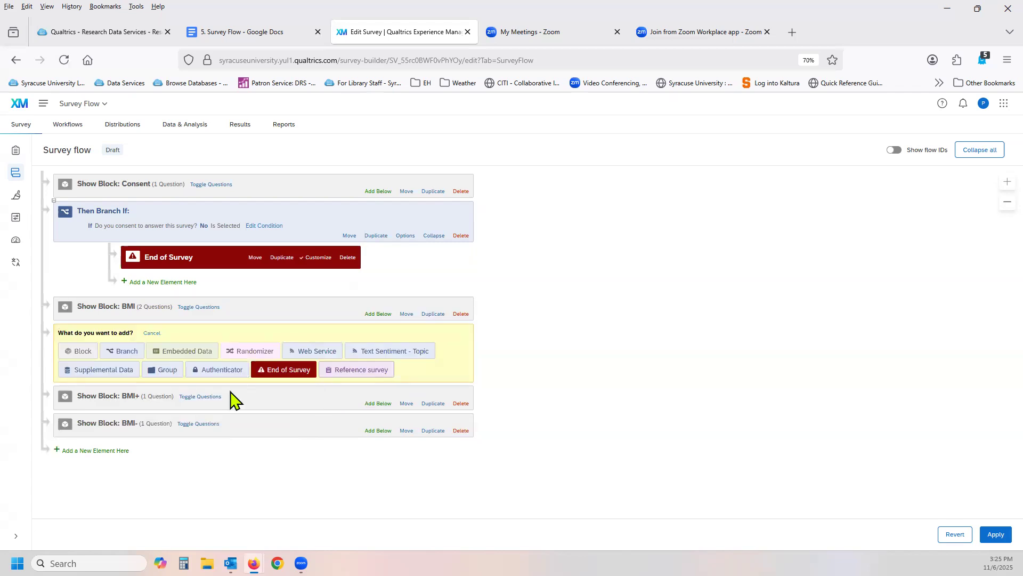
pyautogui.click(170, 350)
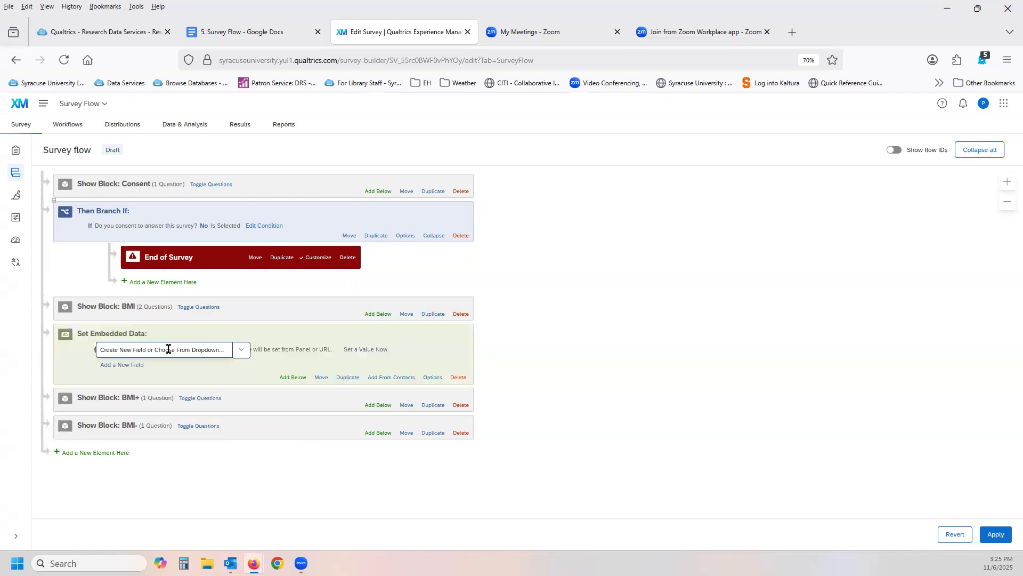
pyautogui.click(181, 378)
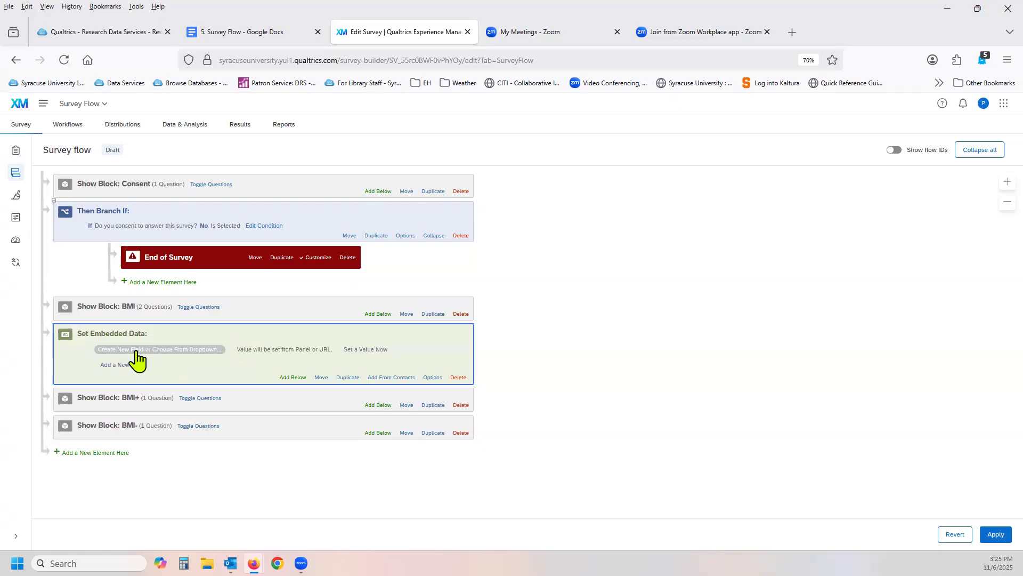
# Examine the Survey Metadata fields offered for the new embedded data field.
pyautogui.click(190, 349)
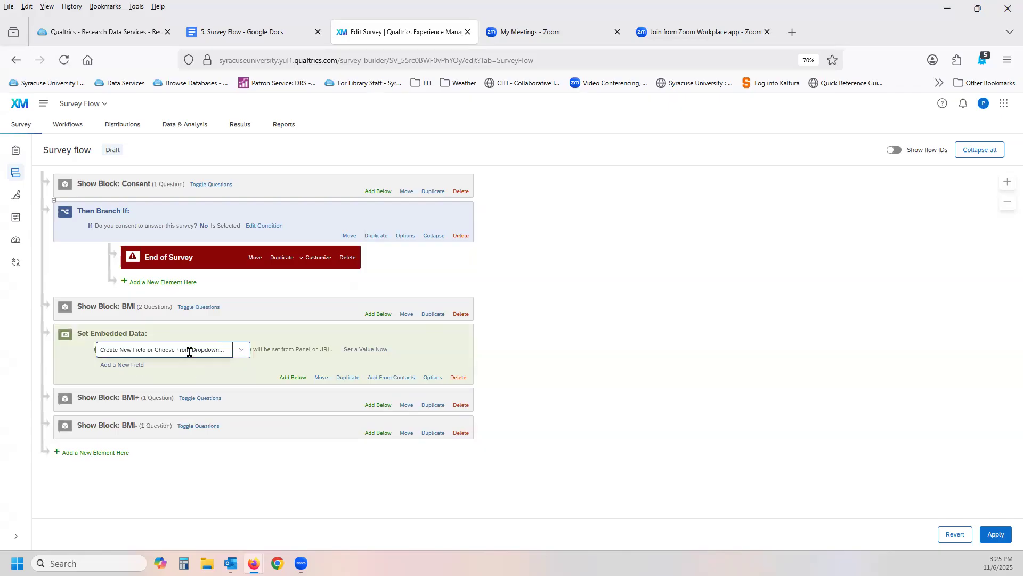
pyautogui.click(240, 351)
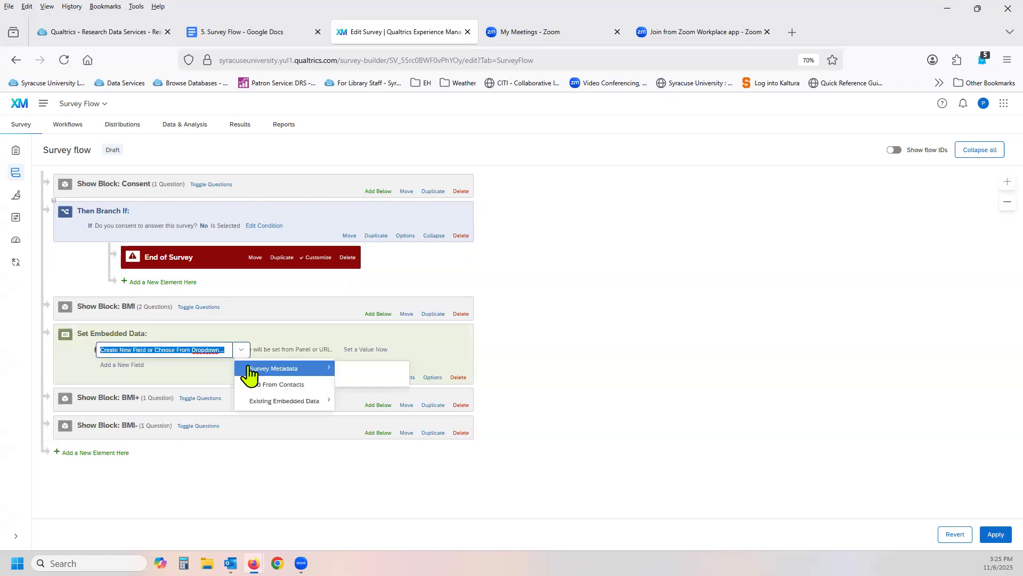
pyautogui.moveTo(249, 373)
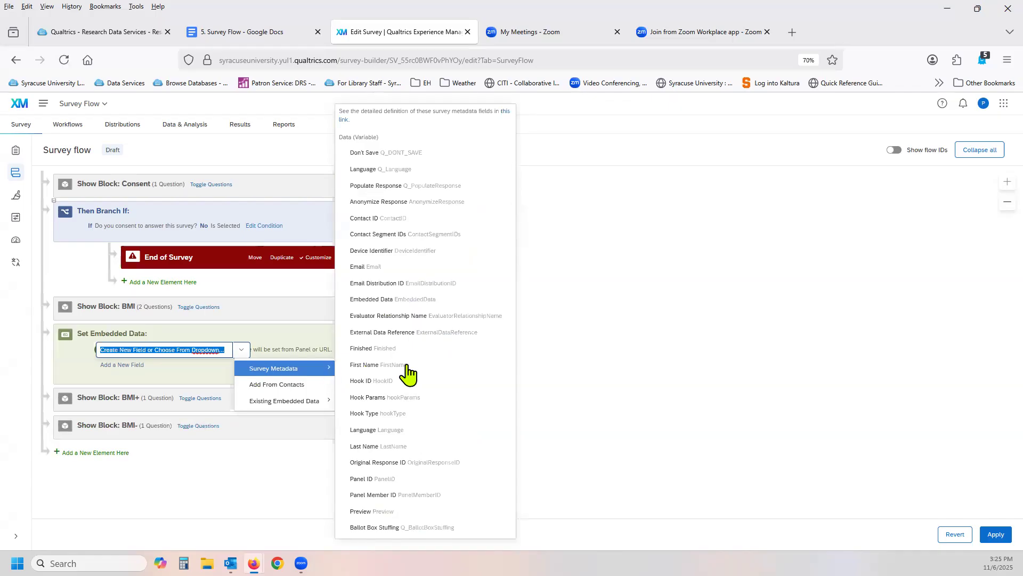
pyautogui.scroll(-4, 413, 373)
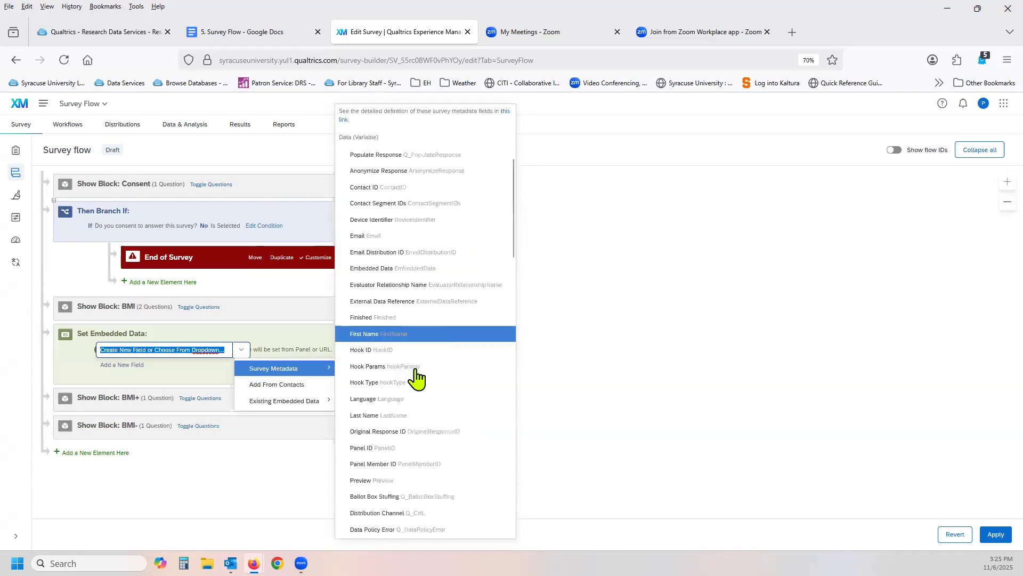
pyautogui.scroll(-3, 417, 377)
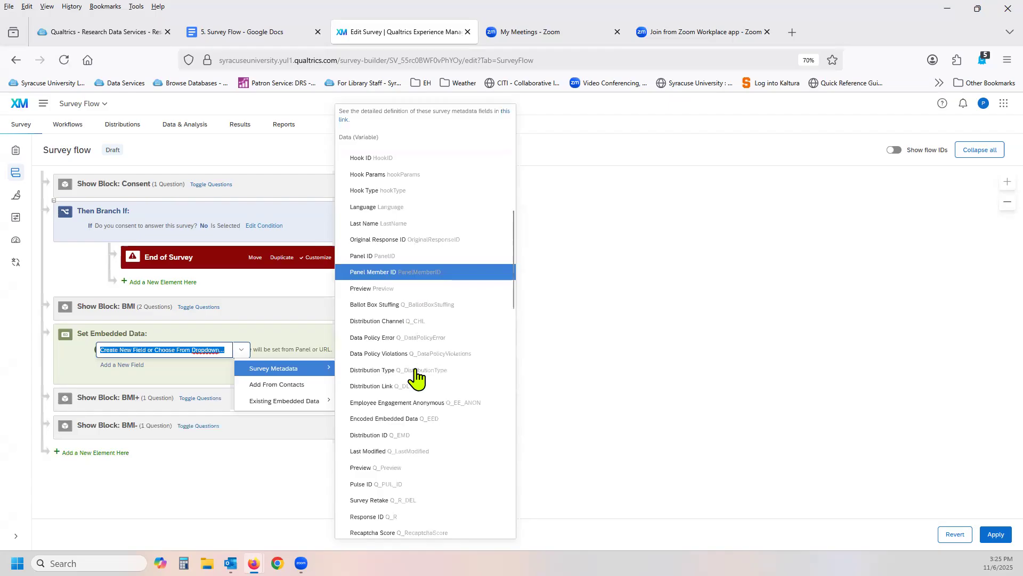
pyautogui.scroll(-8, 417, 378)
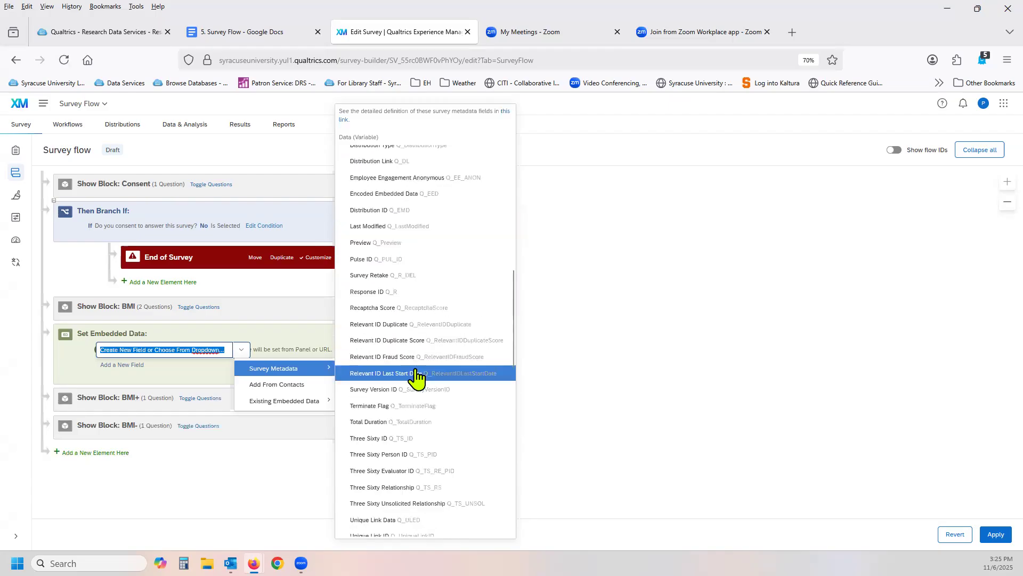
pyautogui.scroll(-7, 416, 378)
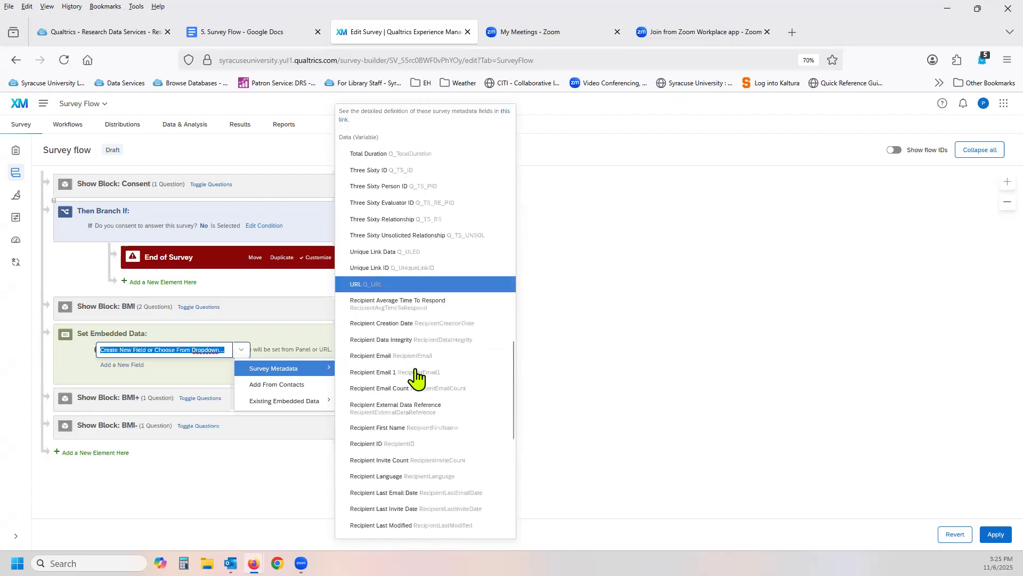
pyautogui.scroll(-7, 416, 378)
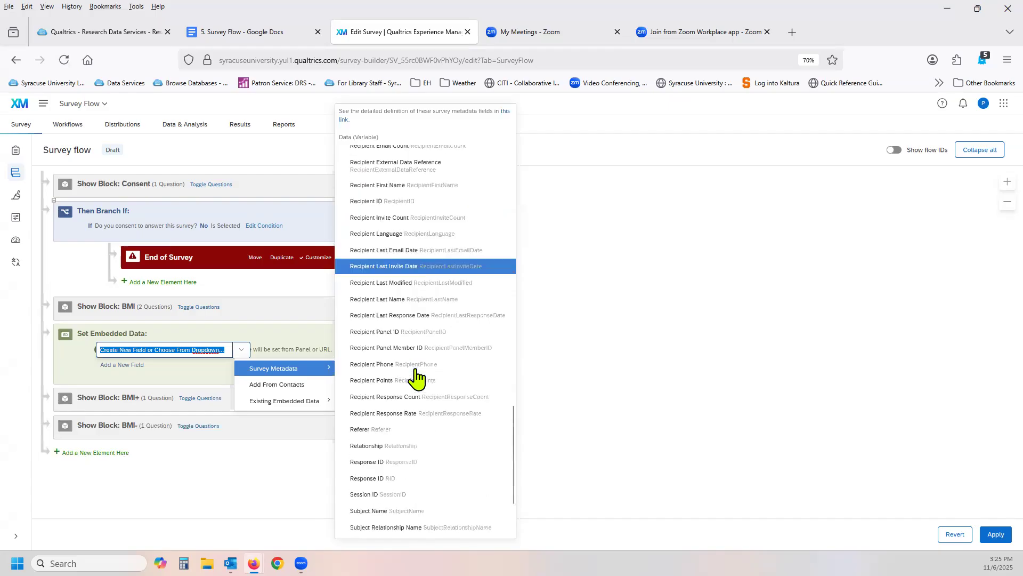
pyautogui.scroll(-2, 417, 377)
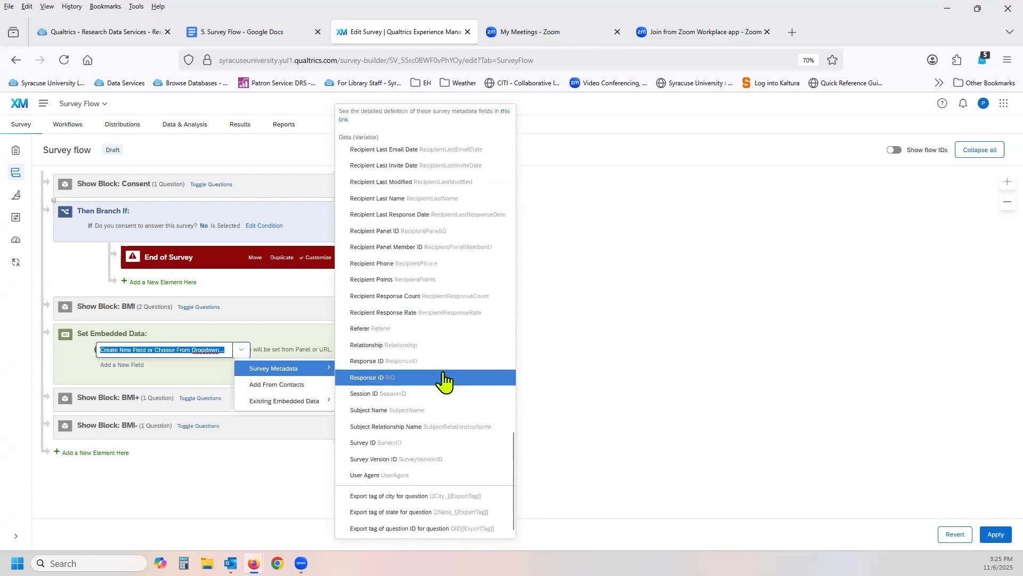
# View the contact lists available for importing embedded data and cancel the import.
pyautogui.click(280, 385)
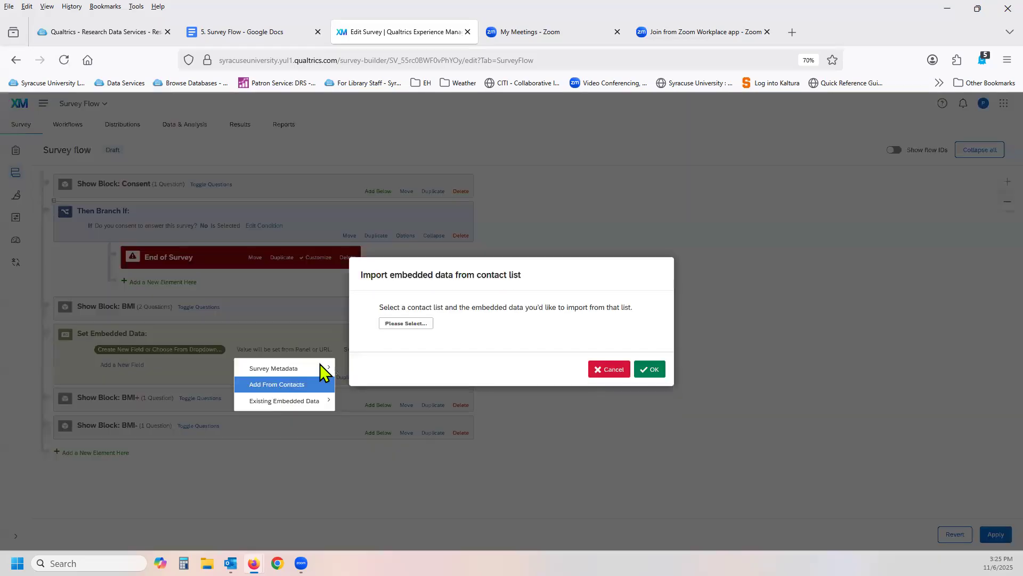
pyautogui.click(408, 324)
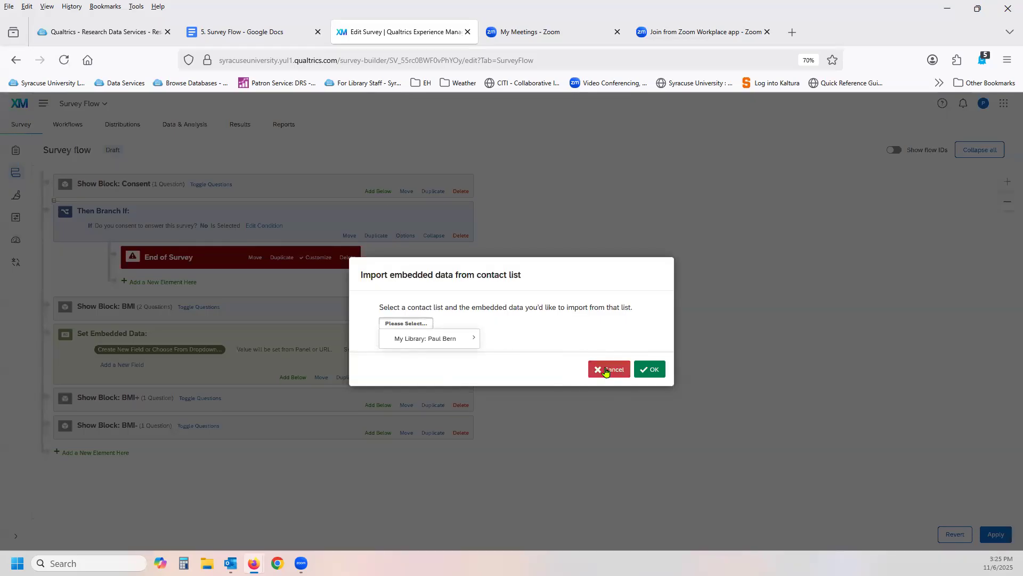
pyautogui.moveTo(476, 340)
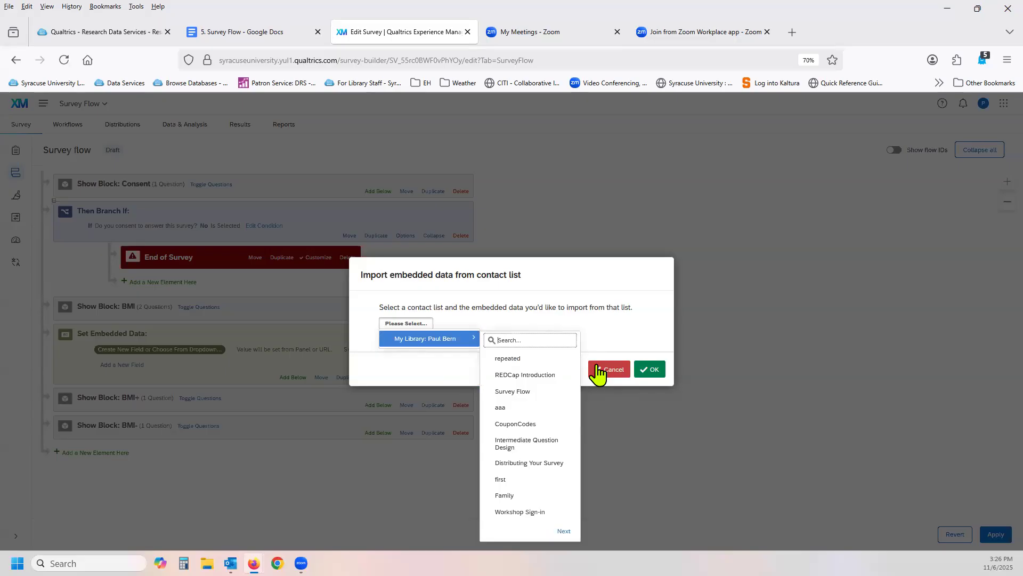
pyautogui.click(607, 369)
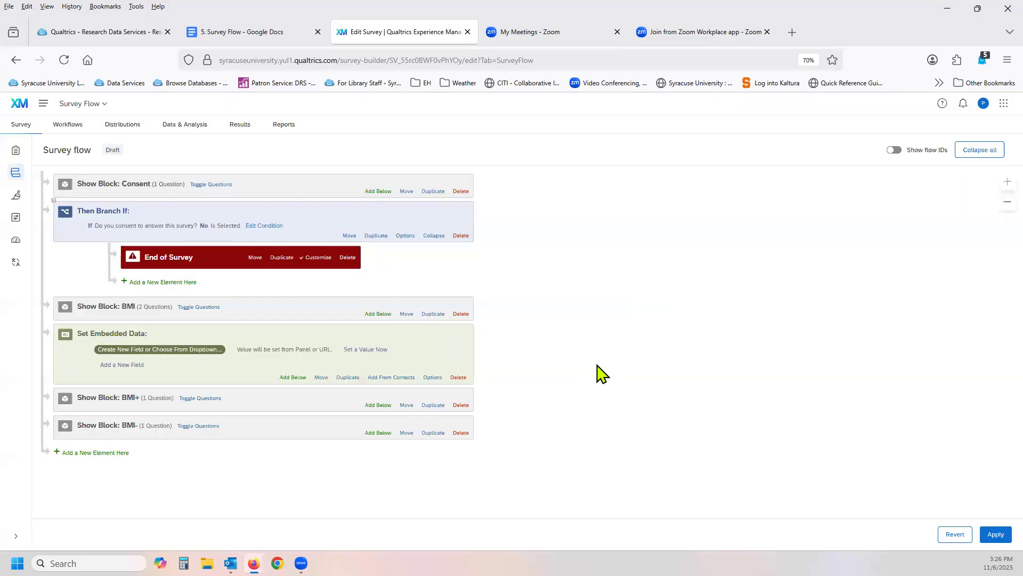
# Check the Existing Embedded Data choices and name the new embedded data field BMI.
pyautogui.click(222, 350)
pyautogui.click(241, 352)
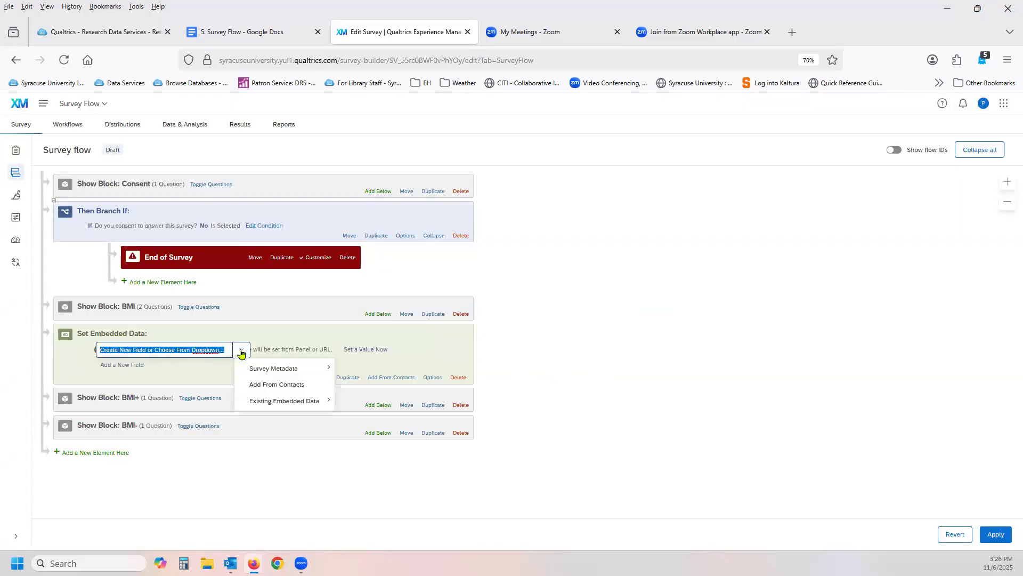
pyautogui.moveTo(257, 404)
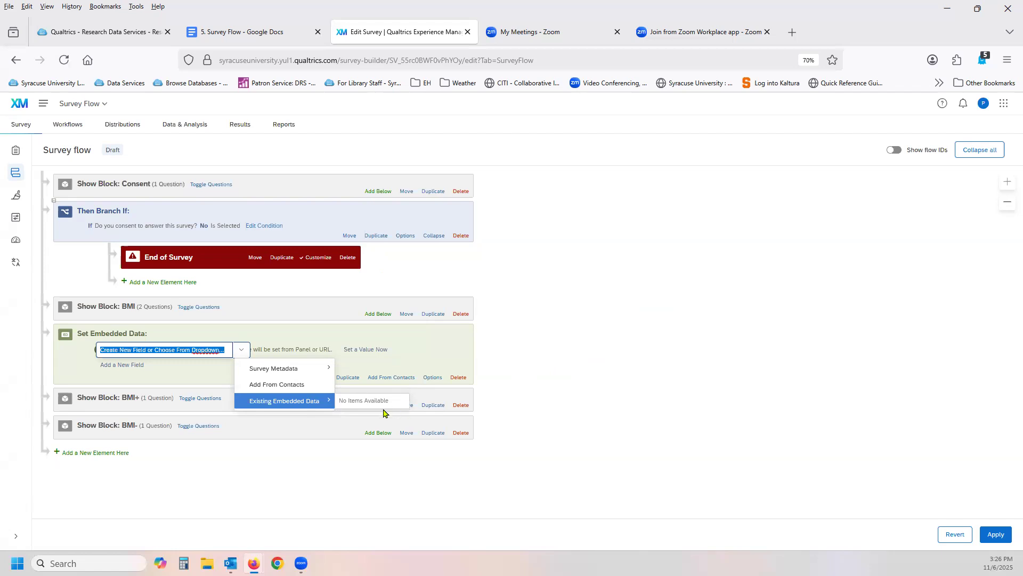
pyautogui.click(189, 375)
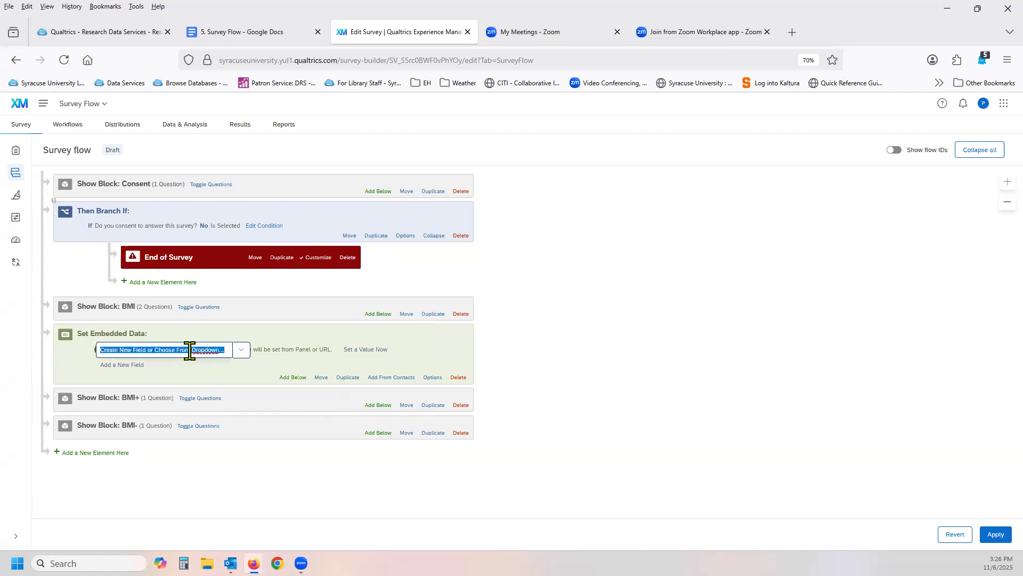
pyautogui.write('BMI')
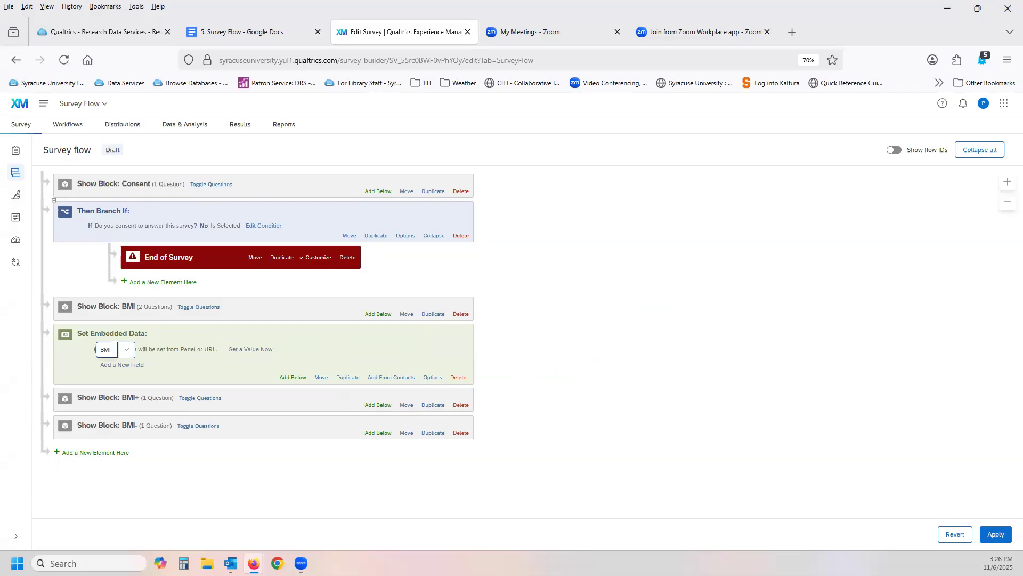
pyautogui.click(196, 377)
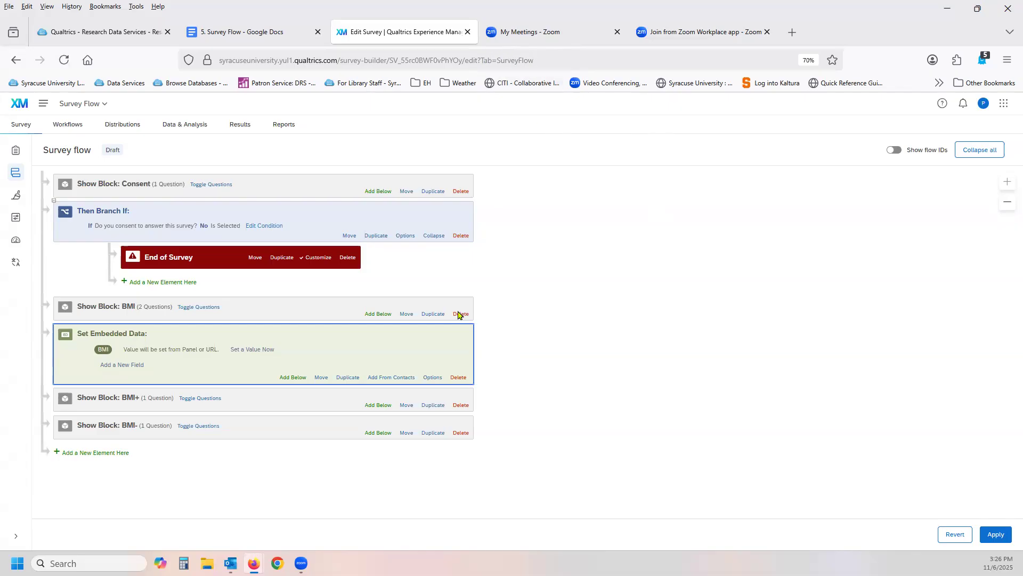
# Set the BMI embedded data value to piped text from the answer to Q3 "How much do you weigh?".
pyautogui.click(253, 351)
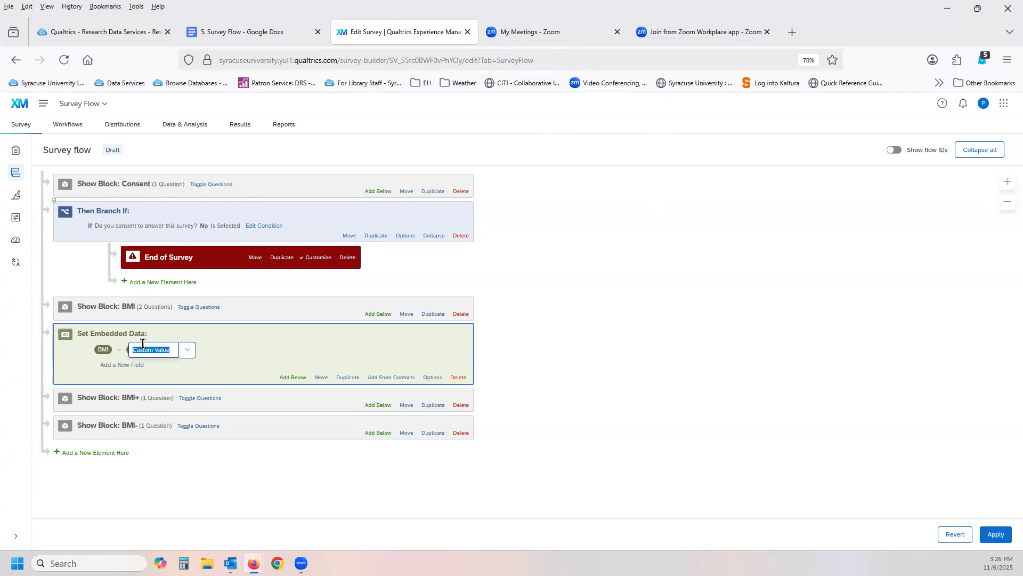
pyautogui.click(188, 351)
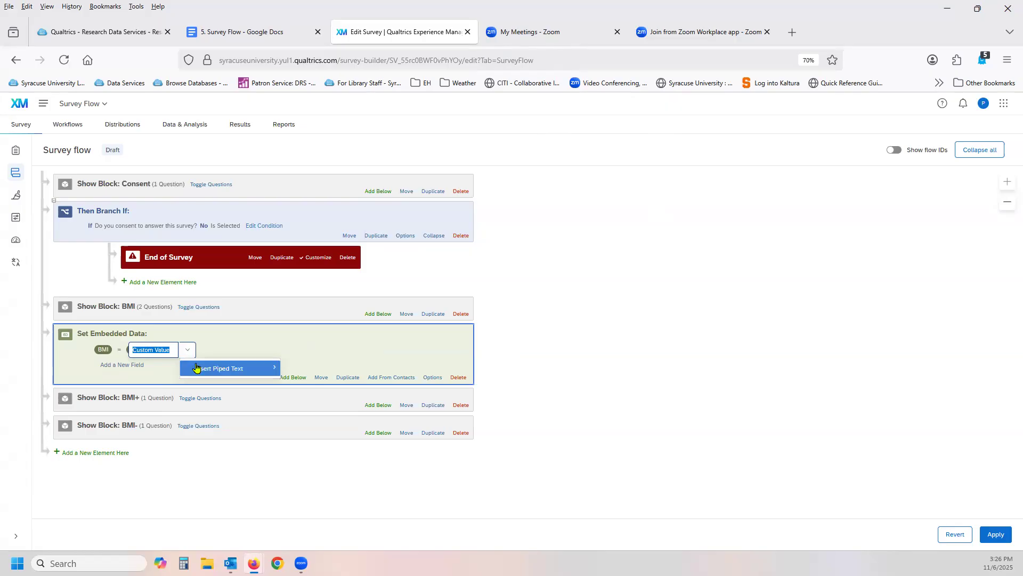
pyautogui.moveTo(197, 371)
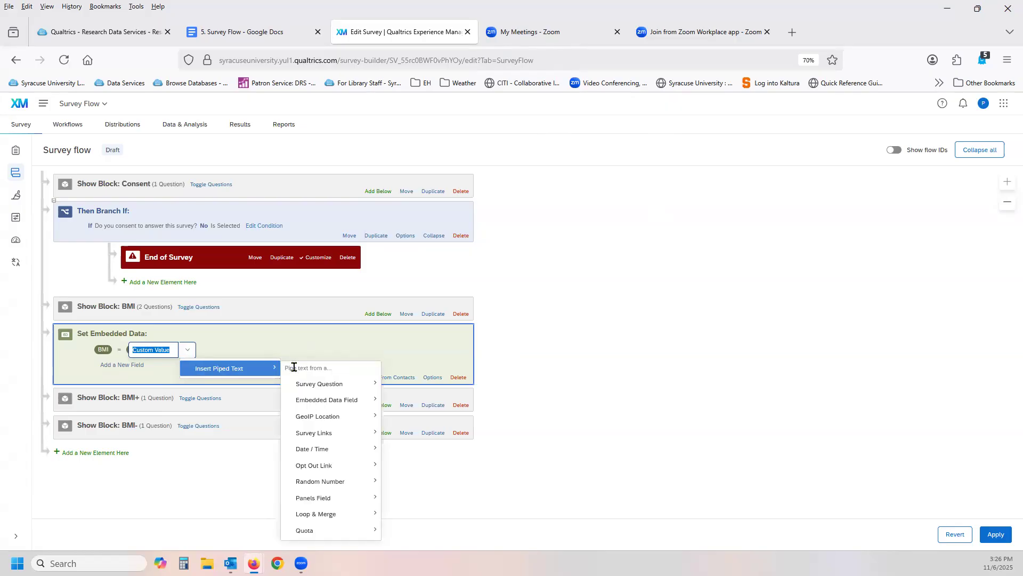
pyautogui.moveTo(315, 392)
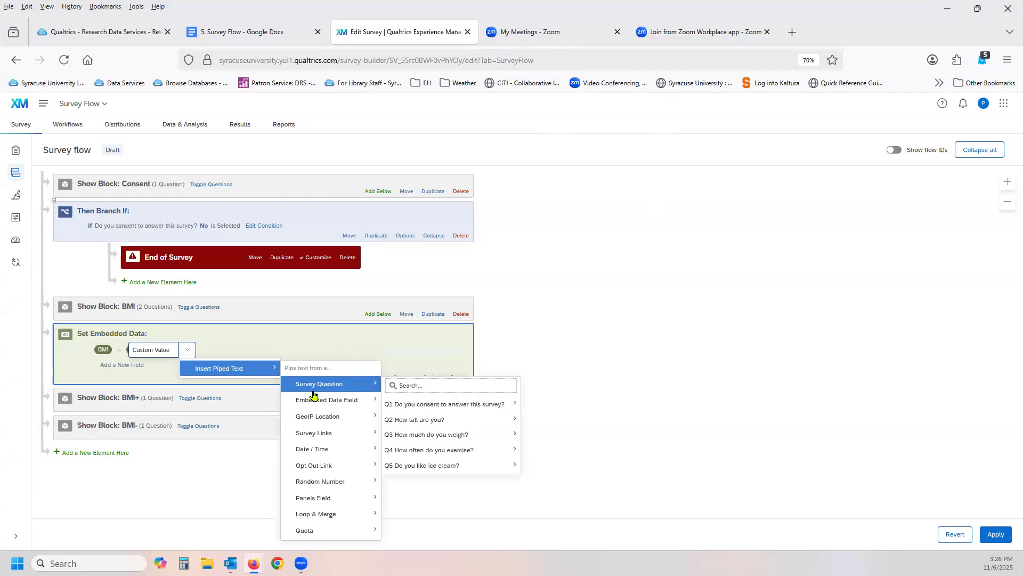
pyautogui.moveTo(418, 440)
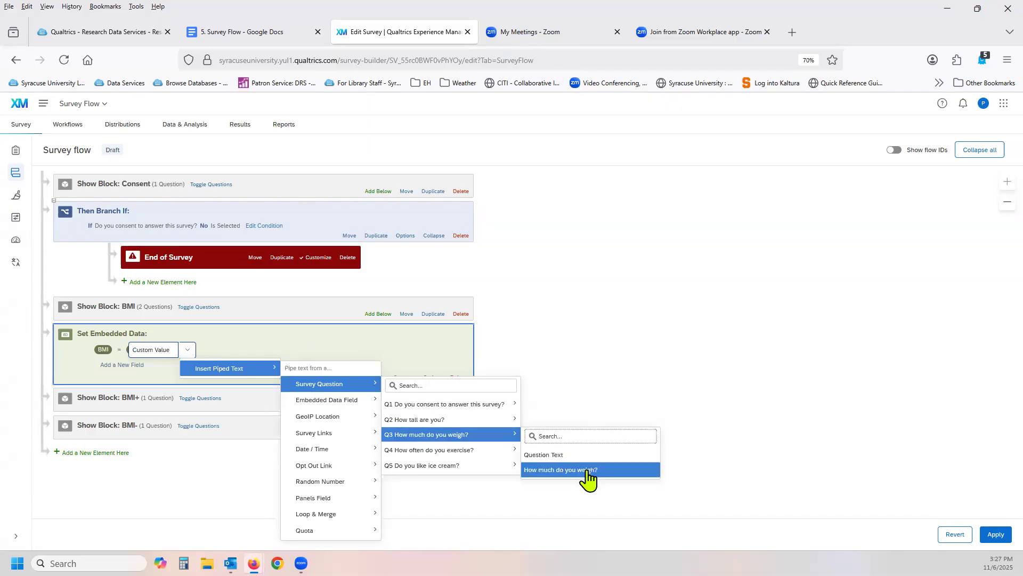
pyautogui.click(586, 470)
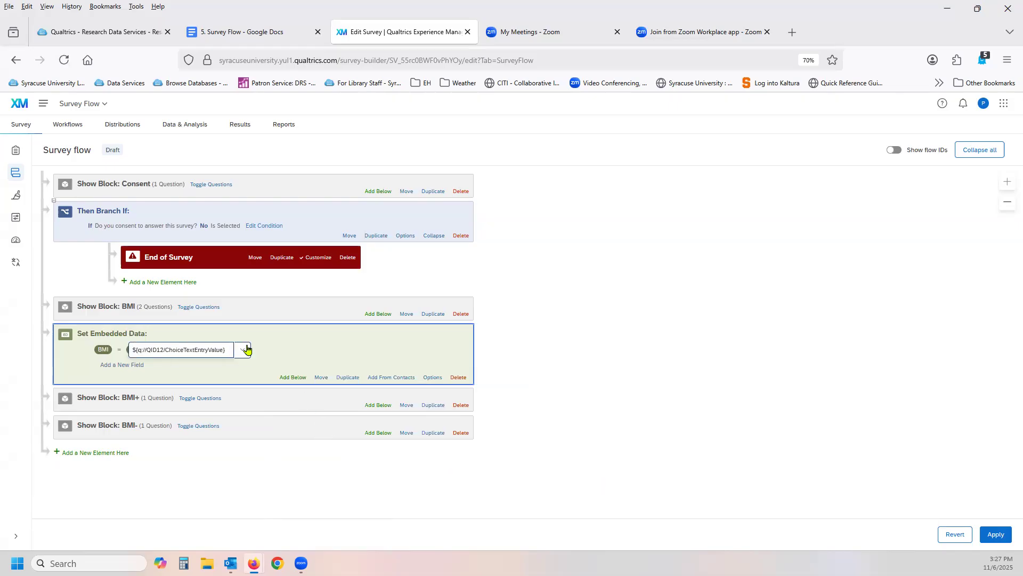
# Append piped text from the answer to Q2 "How tall are you?" to the BMI value.
pyautogui.click(247, 350)
pyautogui.moveTo(258, 368)
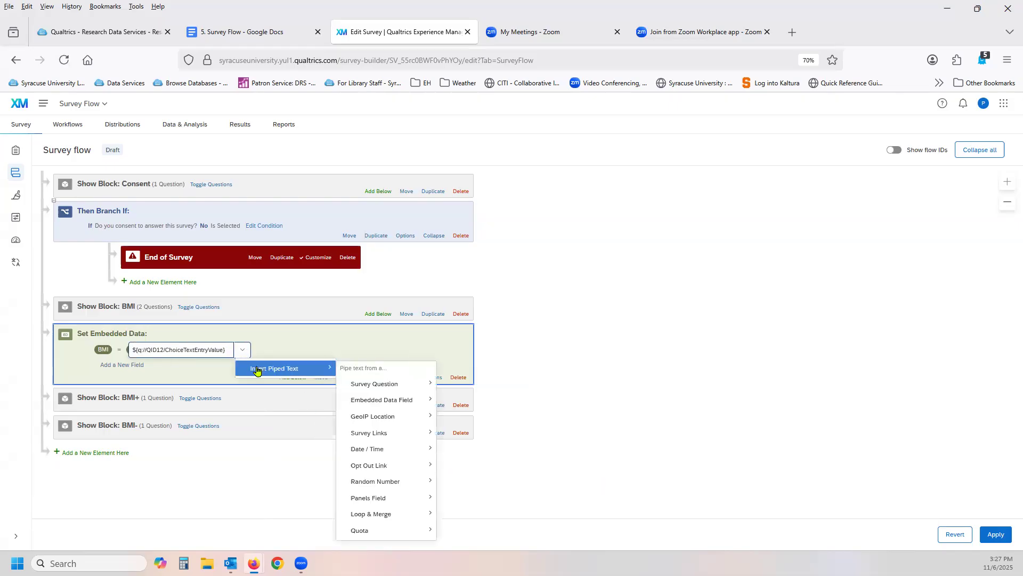
pyautogui.moveTo(375, 386)
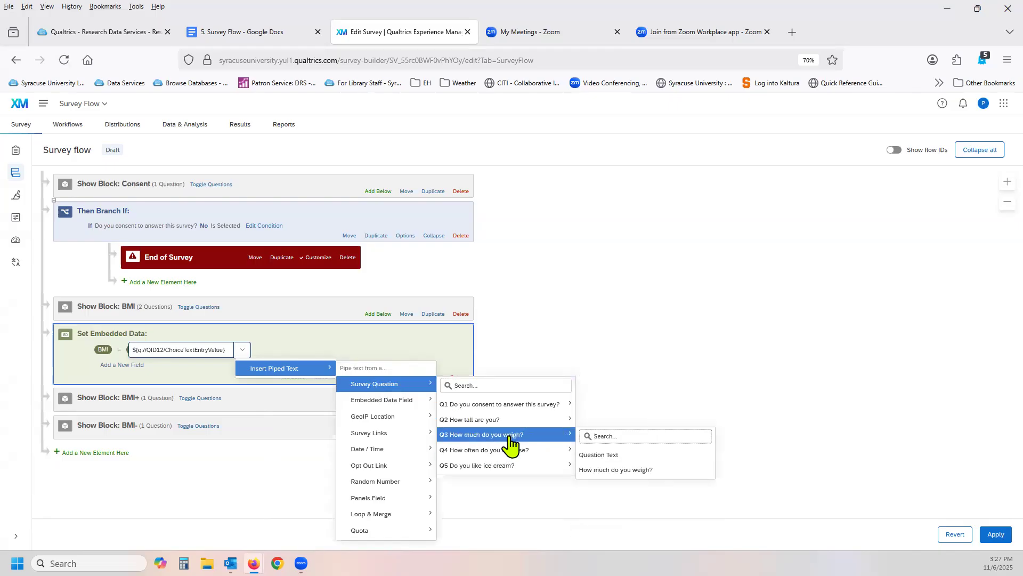
pyautogui.moveTo(511, 422)
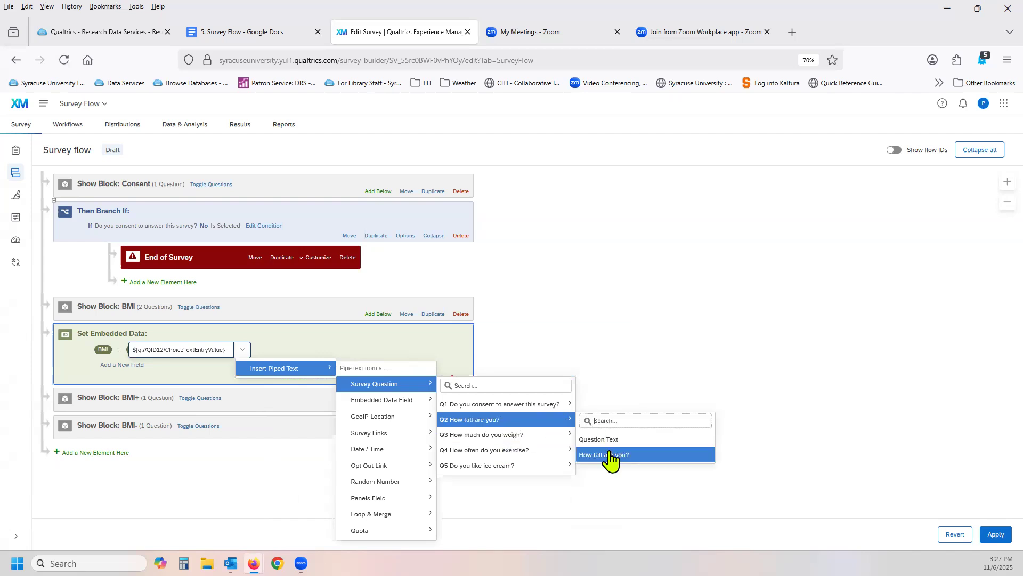
pyautogui.click(610, 456)
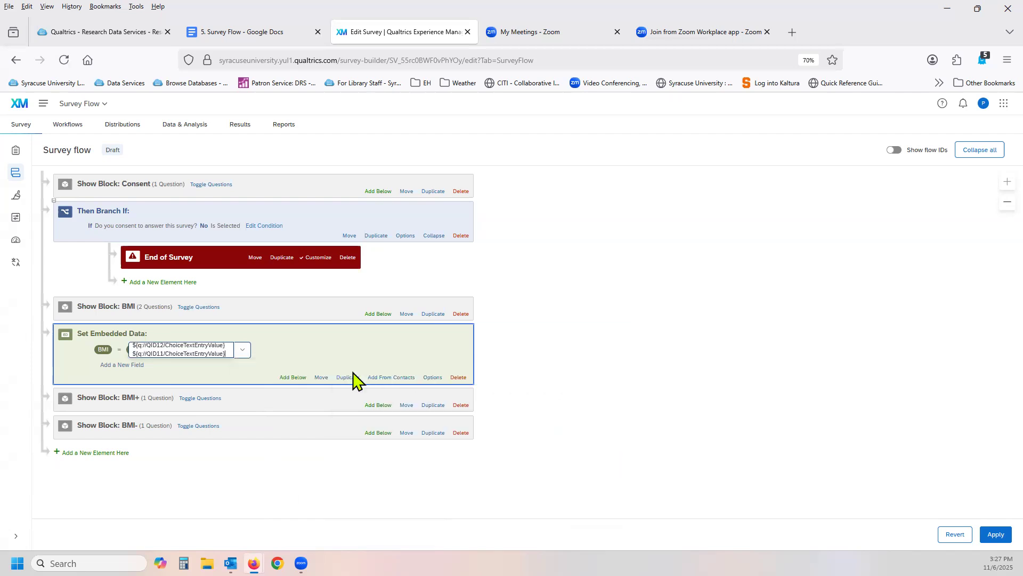
pyautogui.click(303, 351)
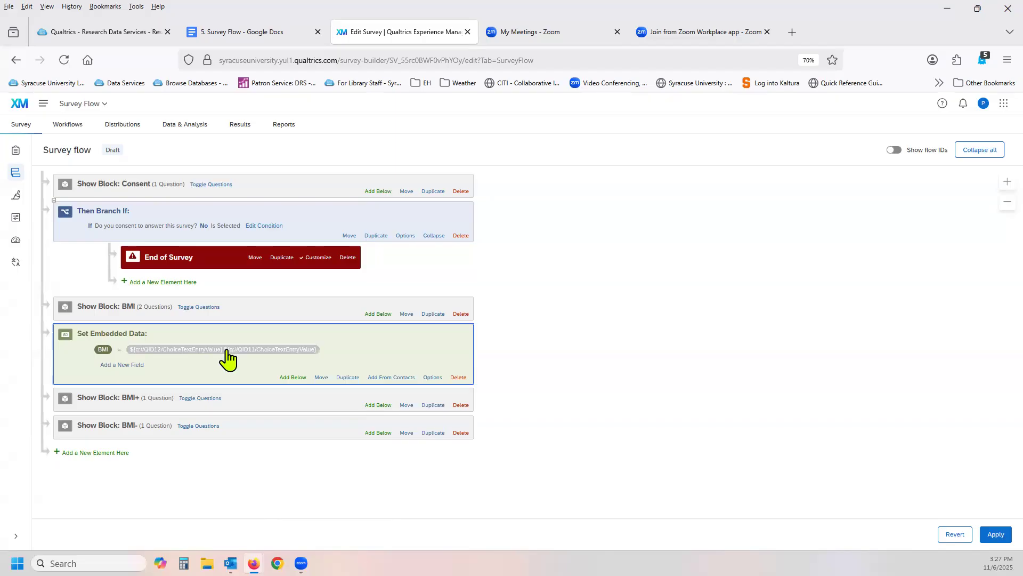
# Select the BMI value's piped text and review the formula formatting notes in the Survey Flow Google Doc.
pyautogui.click(228, 352)
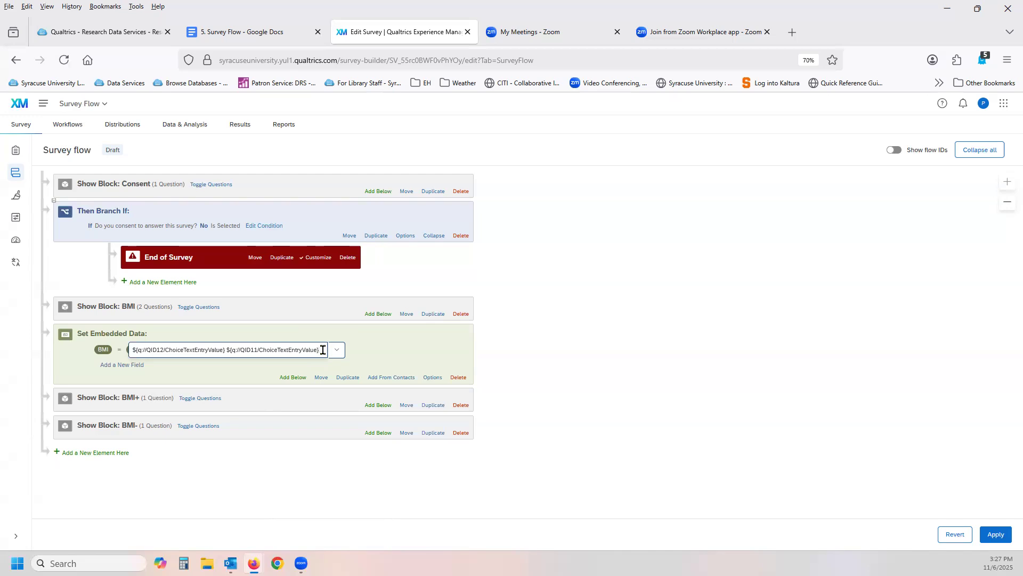
pyautogui.moveTo(322, 350); pyautogui.dragTo(126, 344)
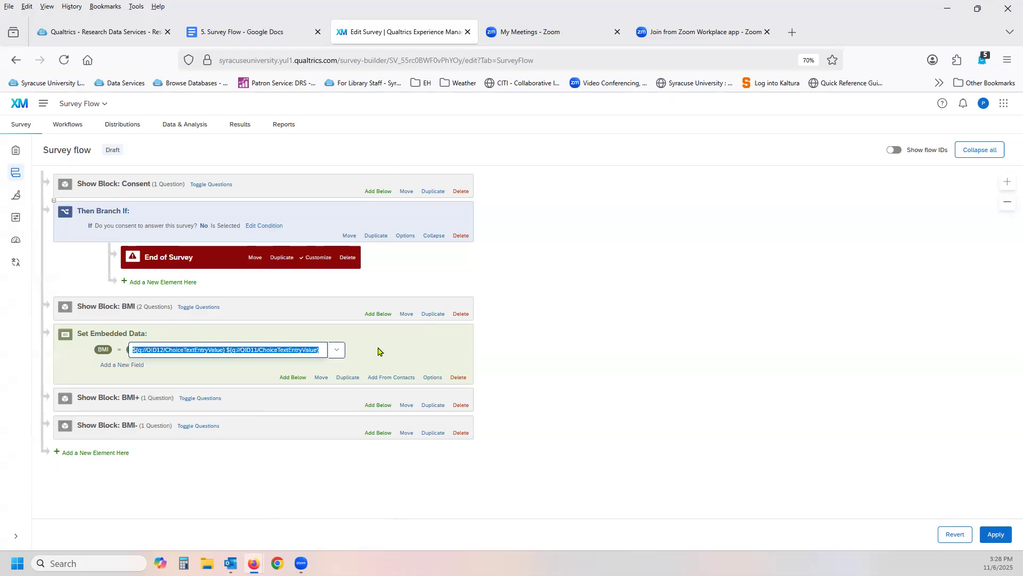
pyautogui.click(253, 37)
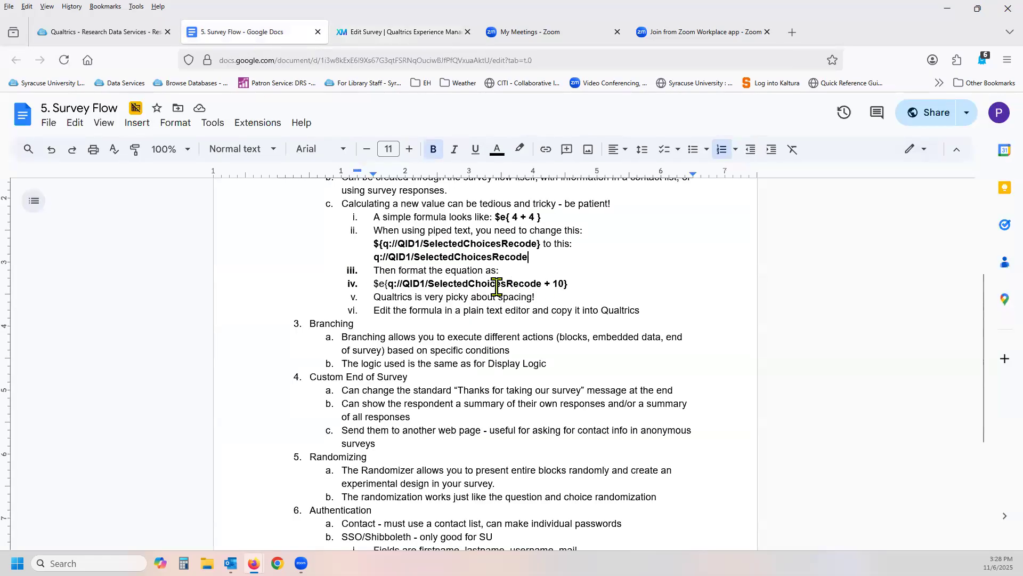
pyautogui.click(406, 61)
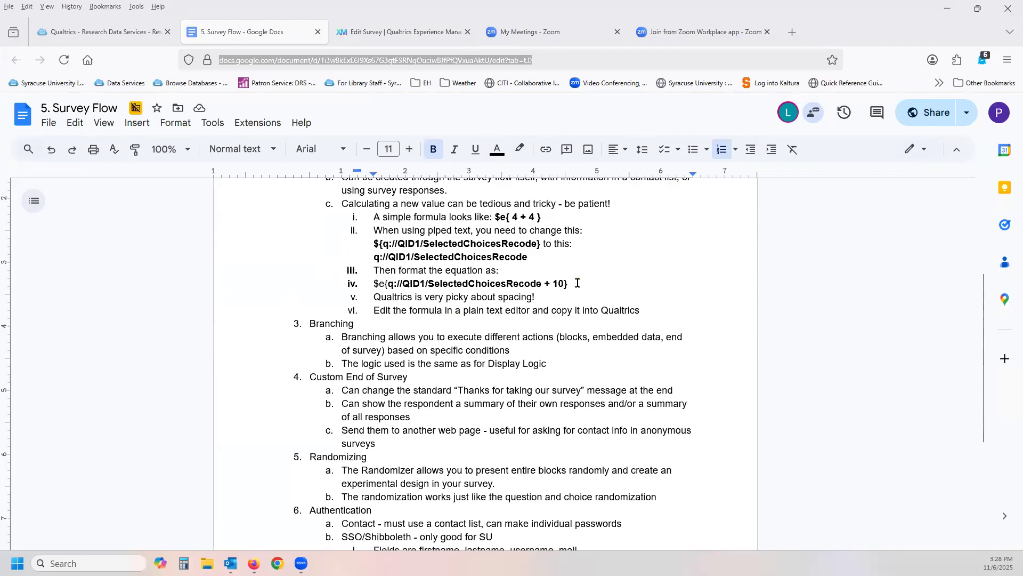
pyautogui.click(96, 33)
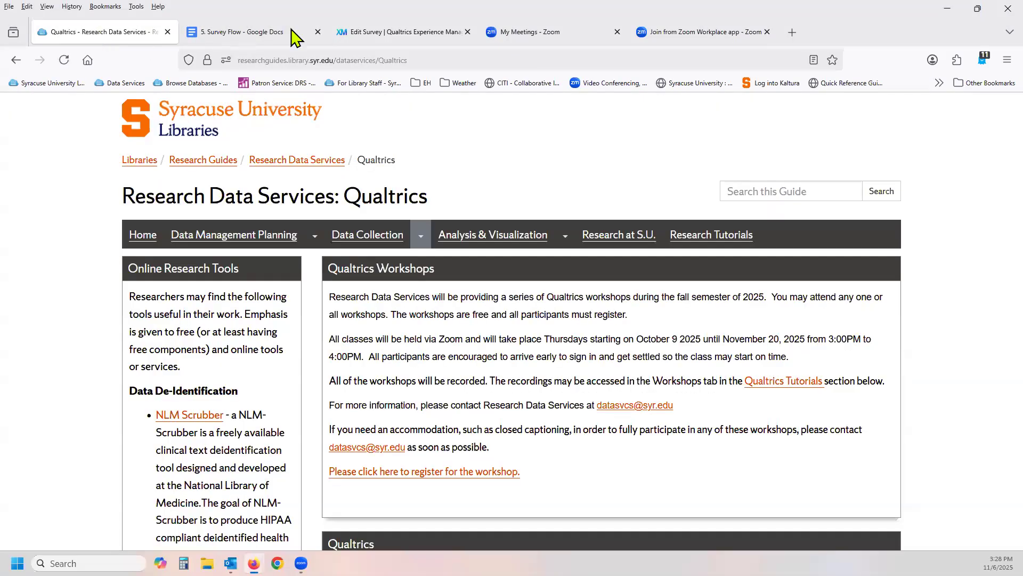
pyautogui.click(411, 33)
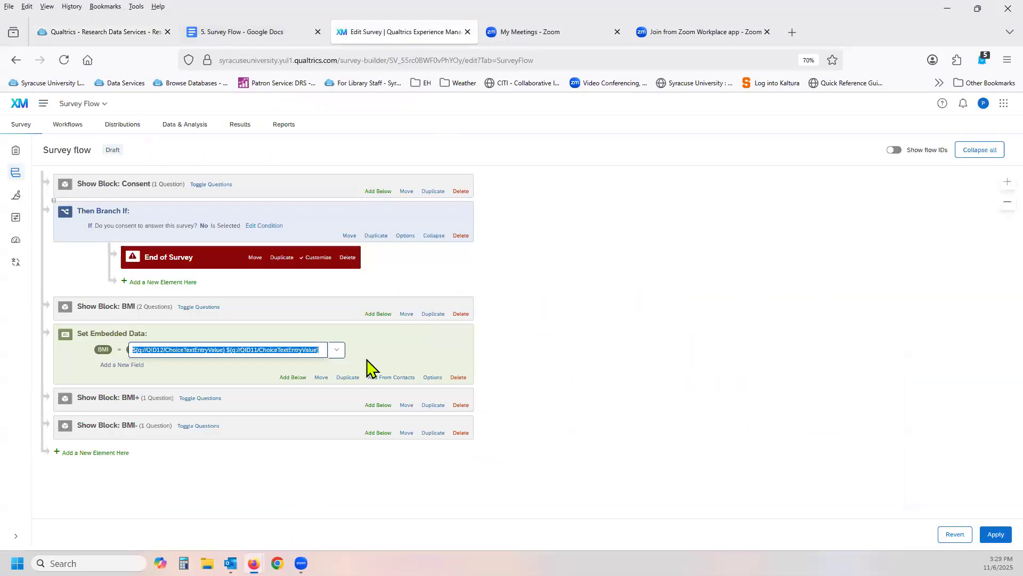
# Copy the BMI field's piped text and paste it on a new line at the end of the Survey Flow Google Doc.
pyautogui.click(331, 345)
pyautogui.click(312, 349)
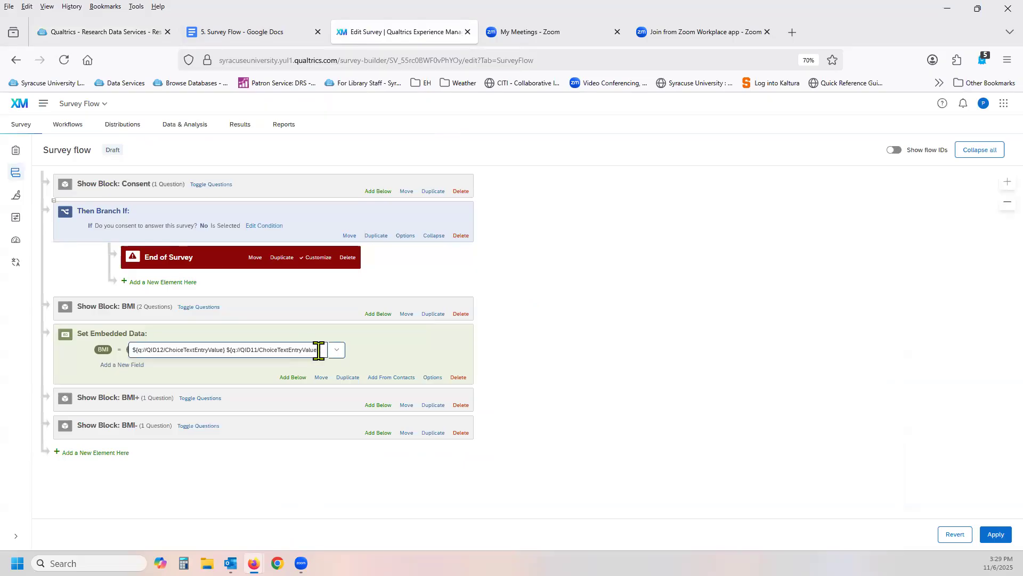
pyautogui.moveTo(326, 349); pyautogui.dragTo(110, 341)
pyautogui.hotkey('ctrl', 'c')
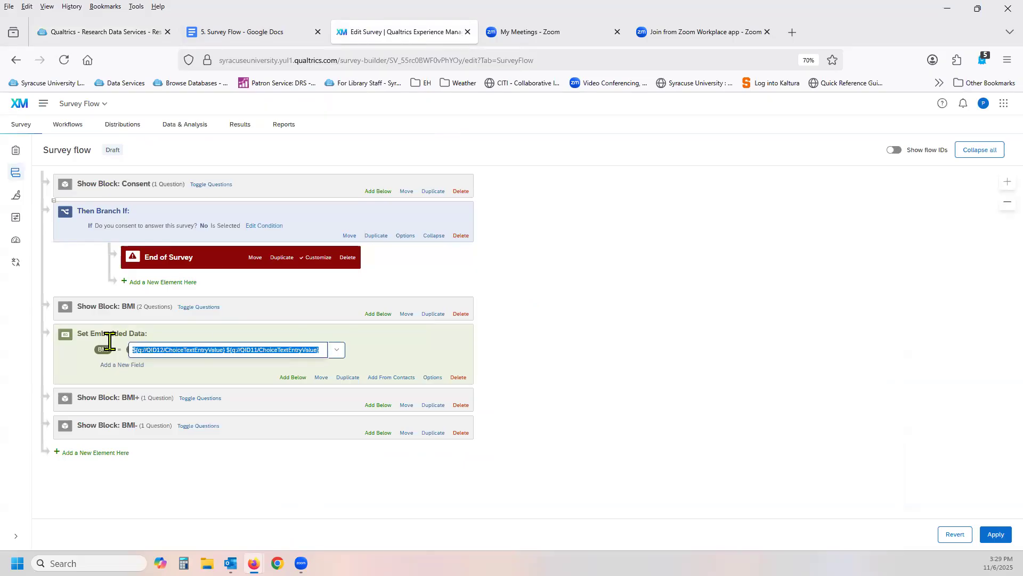
pyautogui.click(270, 36)
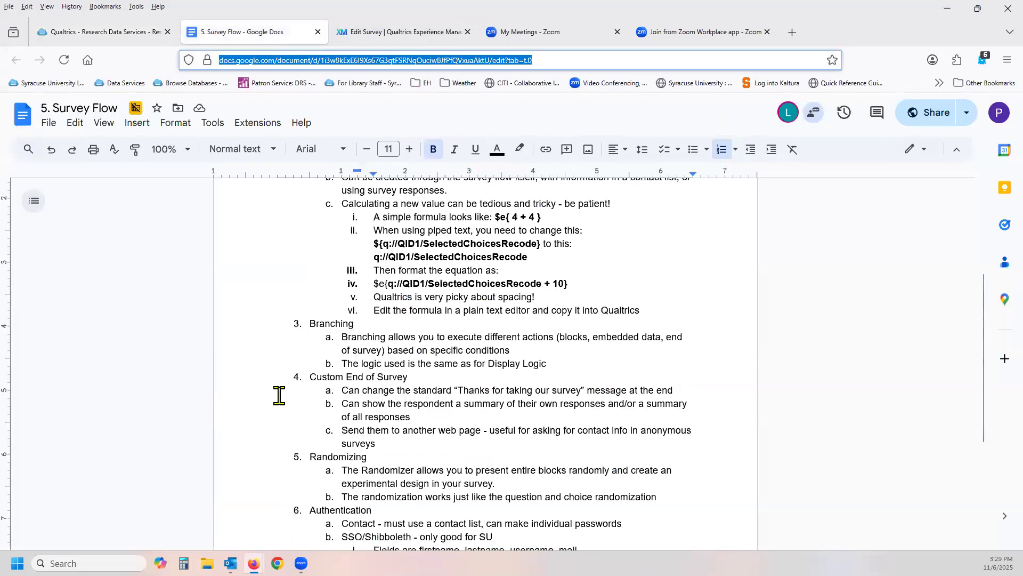
pyautogui.scroll(-4, 279, 395)
pyautogui.click(368, 413)
pyautogui.press('Return')
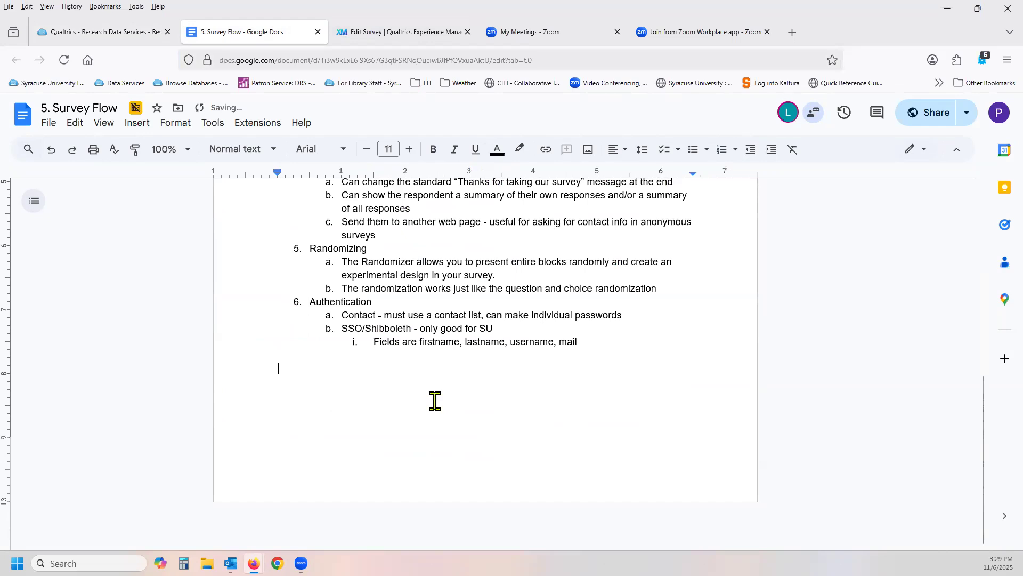
pyautogui.hotkey('ctrl', 'v')
# Remove the "${" in front of both the QID11 and QID12 references in the pasted text.
pyautogui.click(442, 368)
pyautogui.press('BackSpace')
pyautogui.press('BackSpace')
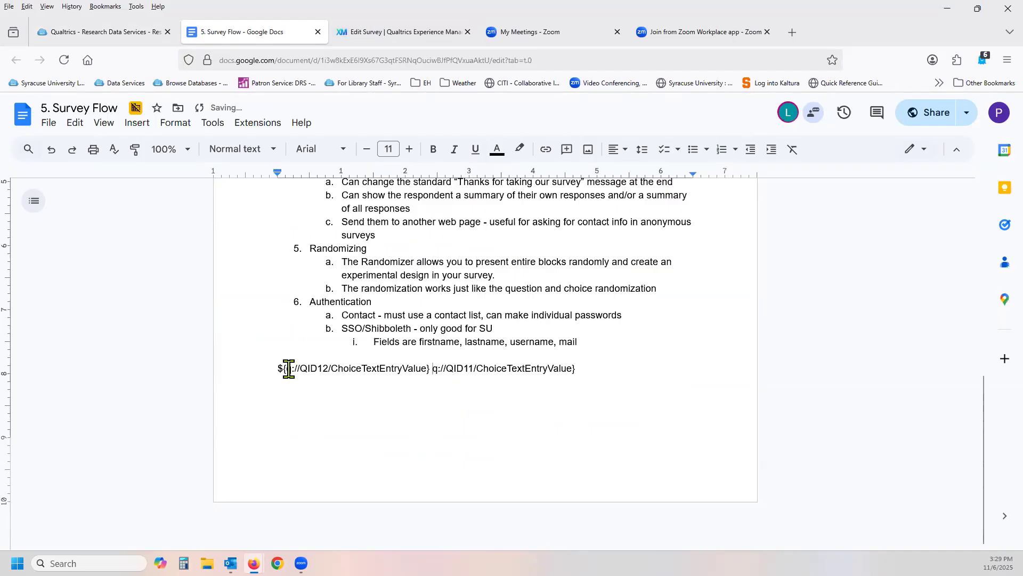
pyautogui.press('BackSpace')
pyautogui.press('BackSpace')
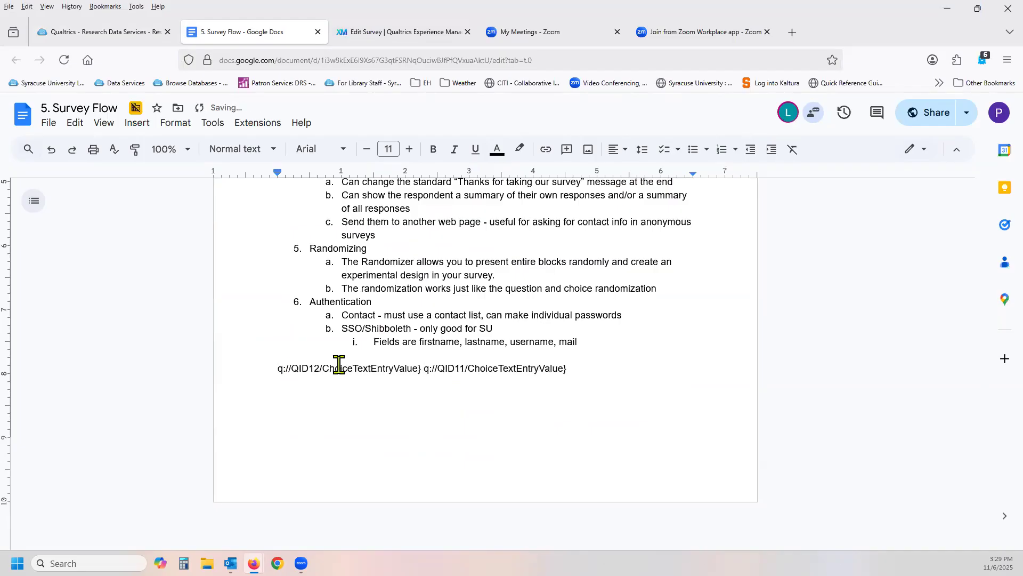
# Check the equation format in the notes and insert "$e{" at the start of the pasted formula.
pyautogui.scroll(3, 320, 422)
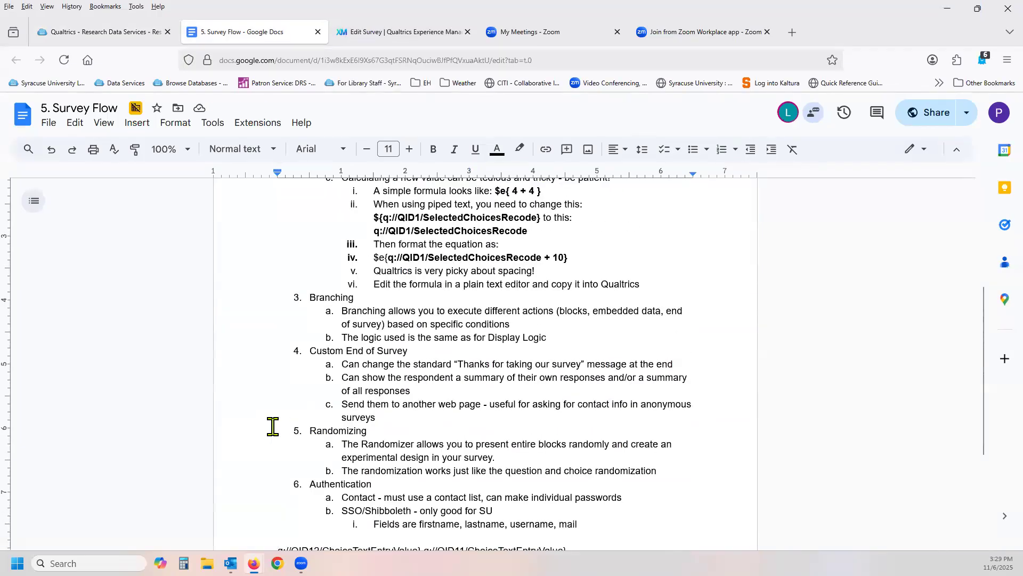
pyautogui.scroll(-3, 273, 426)
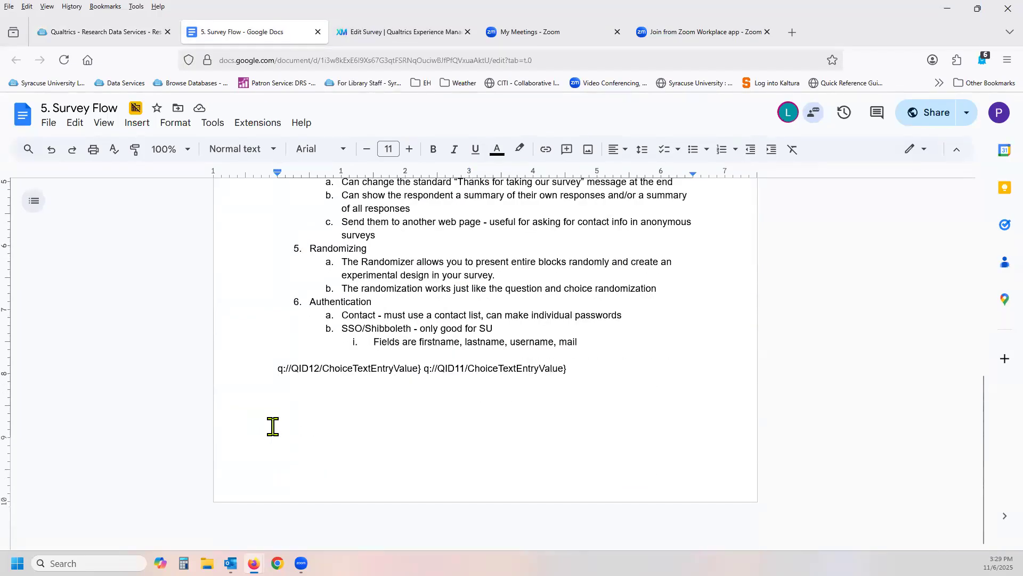
pyautogui.write('$e')
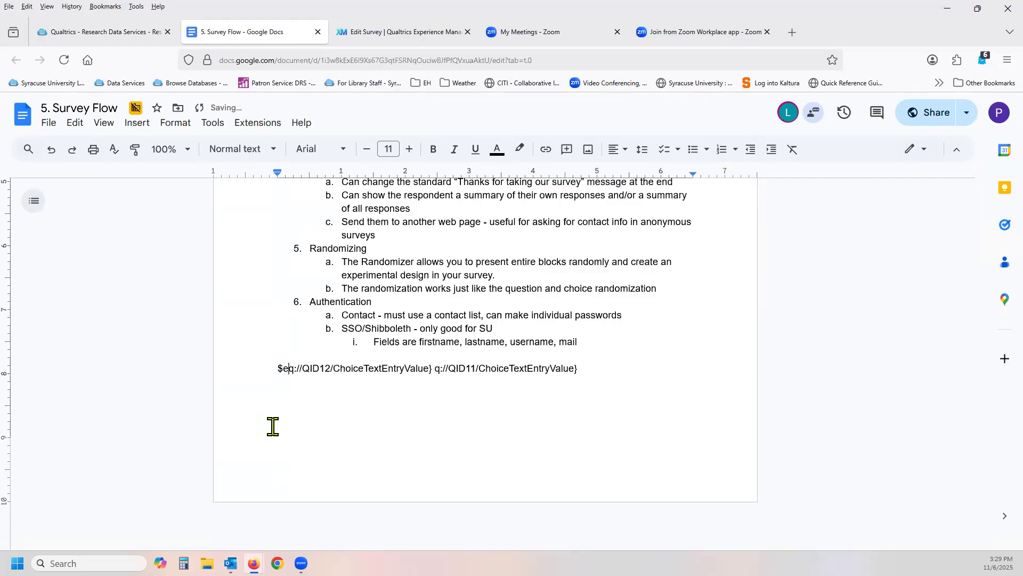
pyautogui.write('{')
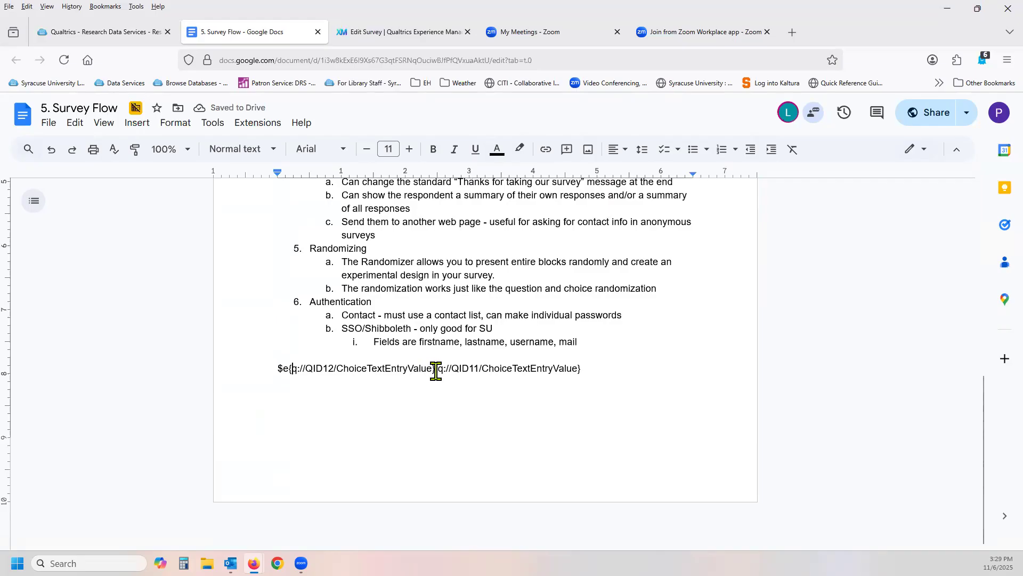
# Replace the closing brace after the QID12 reference with a plus operator, so the formula adds the QID11 reference.
pyautogui.scroll(3, 429, 372)
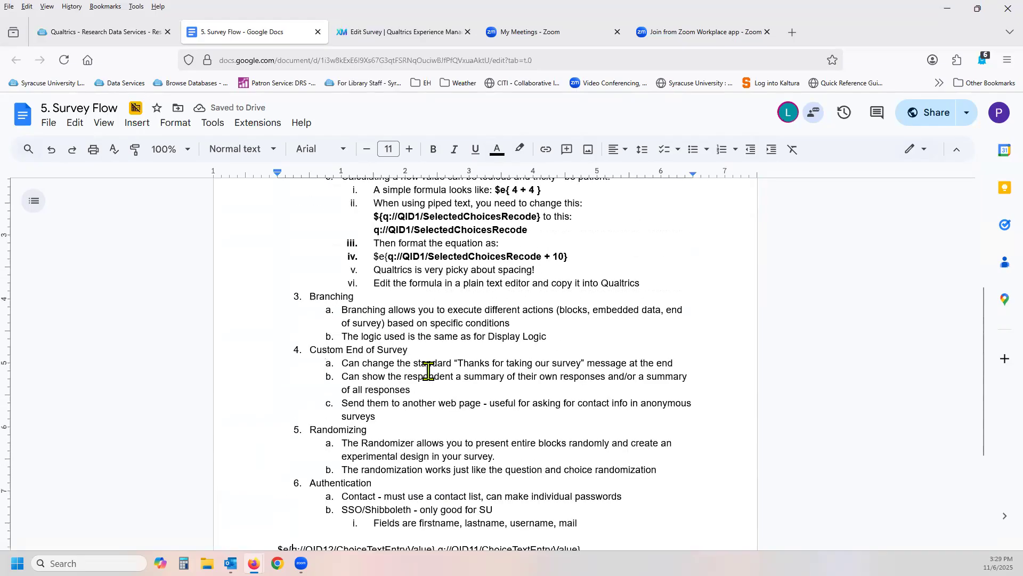
pyautogui.scroll(-3, 429, 372)
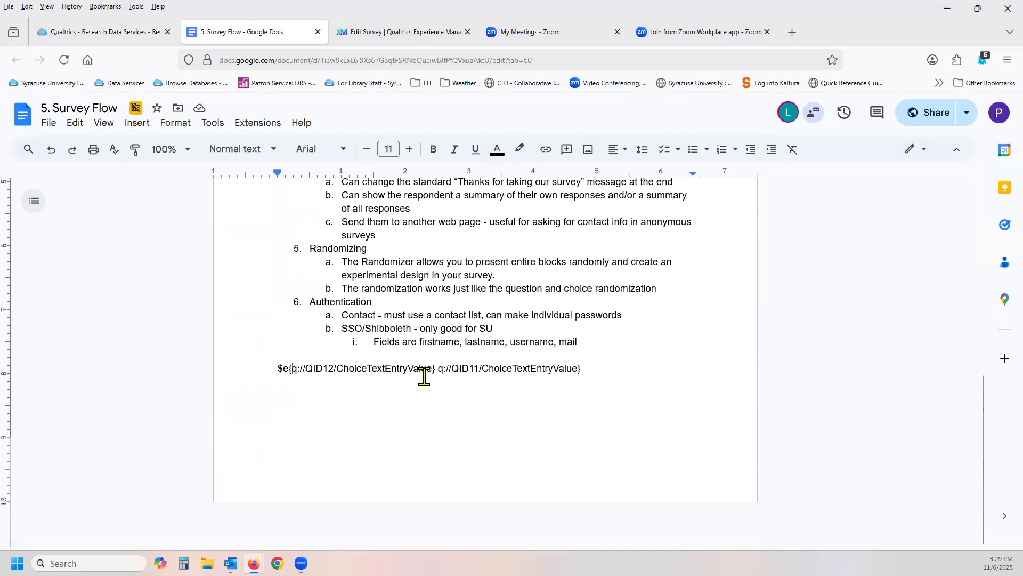
pyautogui.click(436, 367)
pyautogui.press('BackSpace')
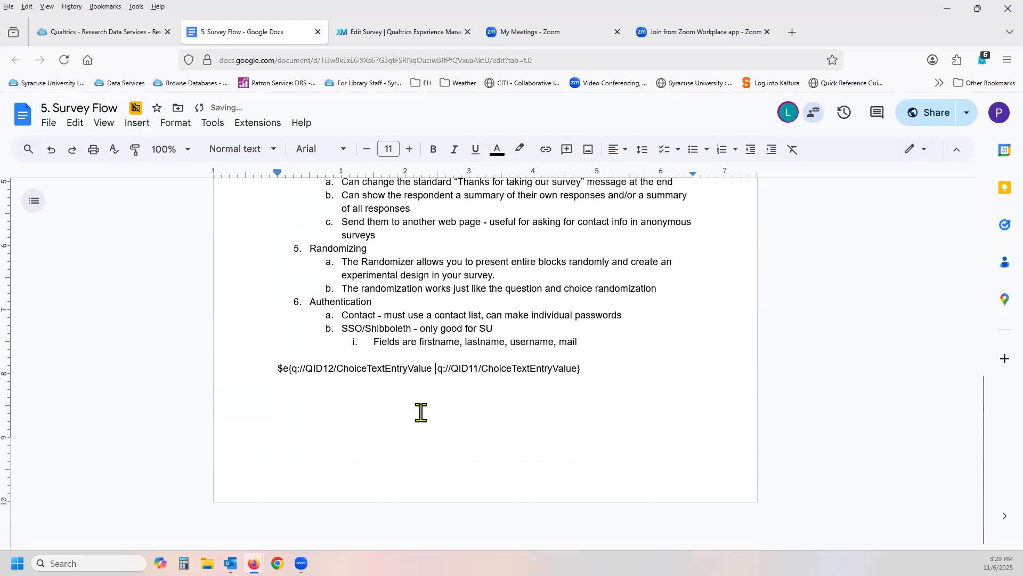
pyautogui.write('+')
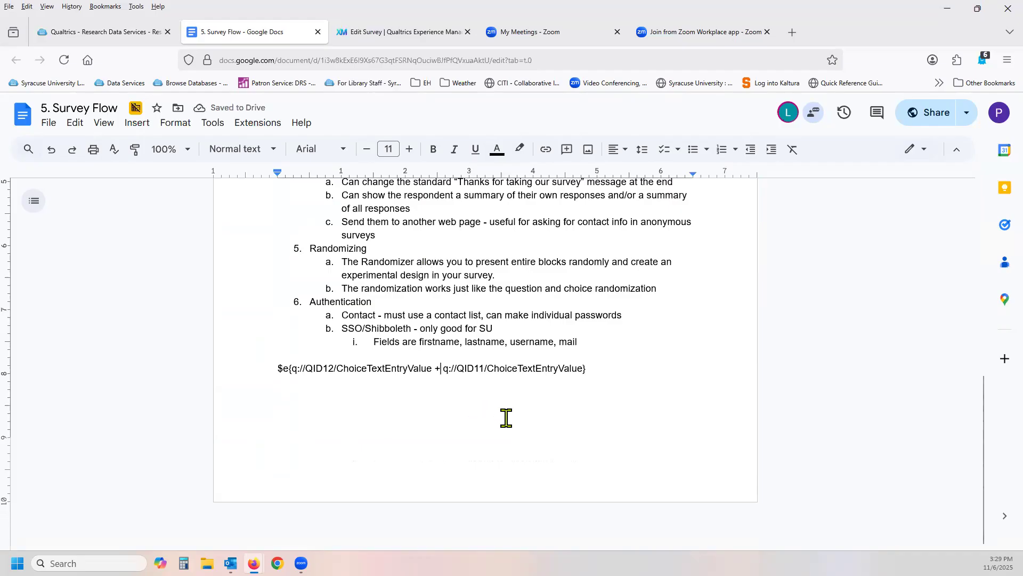
# Copy the finished formula "$e{q://QID12/ChoiceTextEntryValue + q://QID11/ChoiceTextEntryValue}" from the document, then switch to Qualtrics and paste it over the BMI embedded data value.
pyautogui.scroll(4, 477, 422)
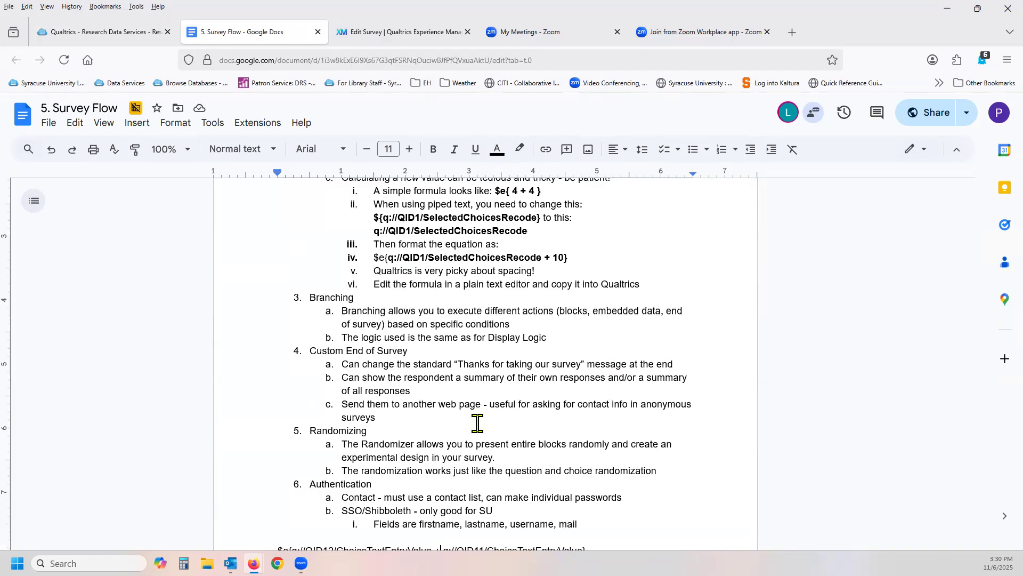
pyautogui.scroll(-4, 477, 422)
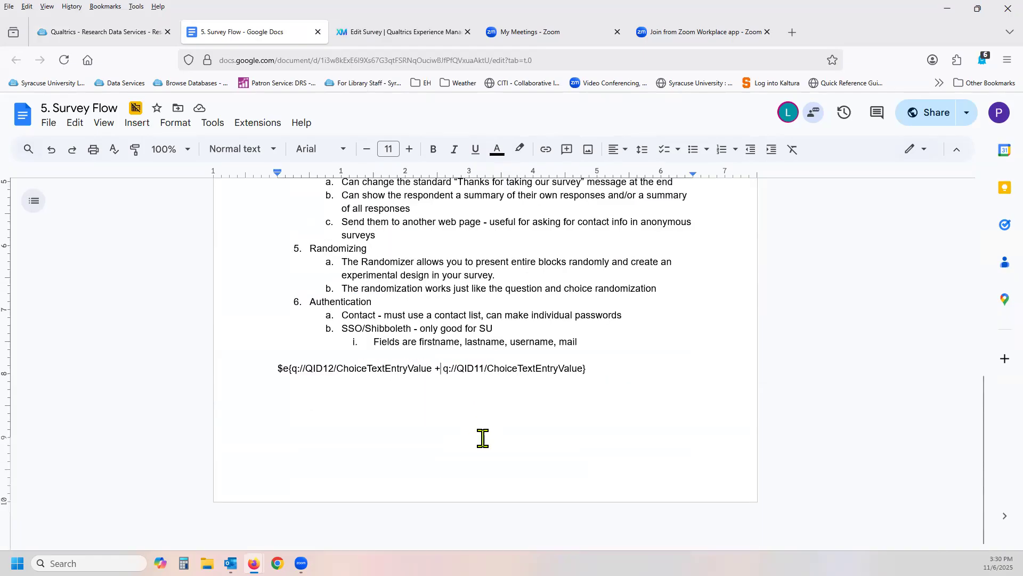
pyautogui.click(449, 441)
pyautogui.moveTo(615, 368); pyautogui.dragTo(266, 367)
pyautogui.hotkey('ctrl', 'c')
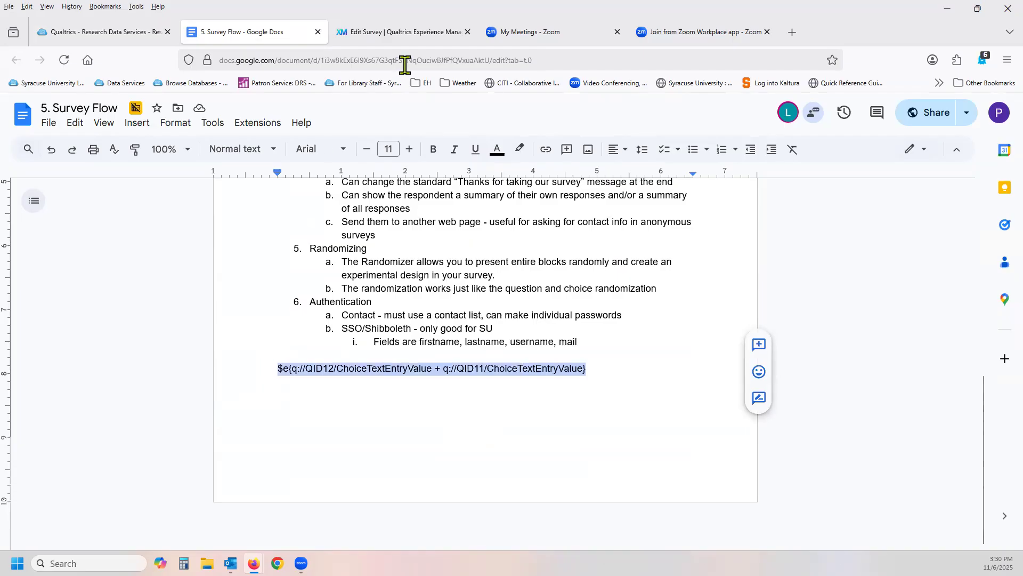
pyautogui.click(406, 33)
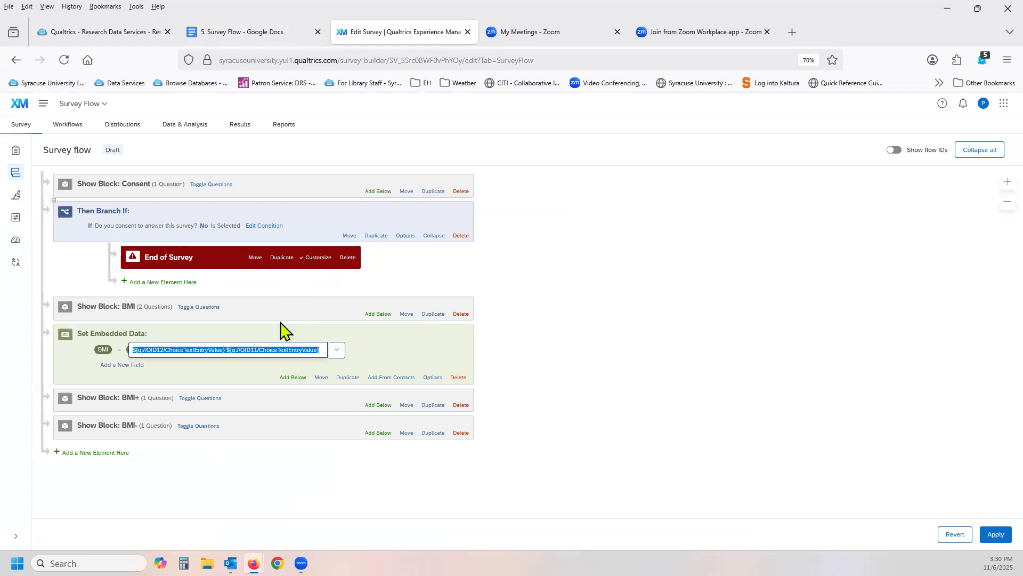
pyautogui.hotkey('ctrl', 'v')
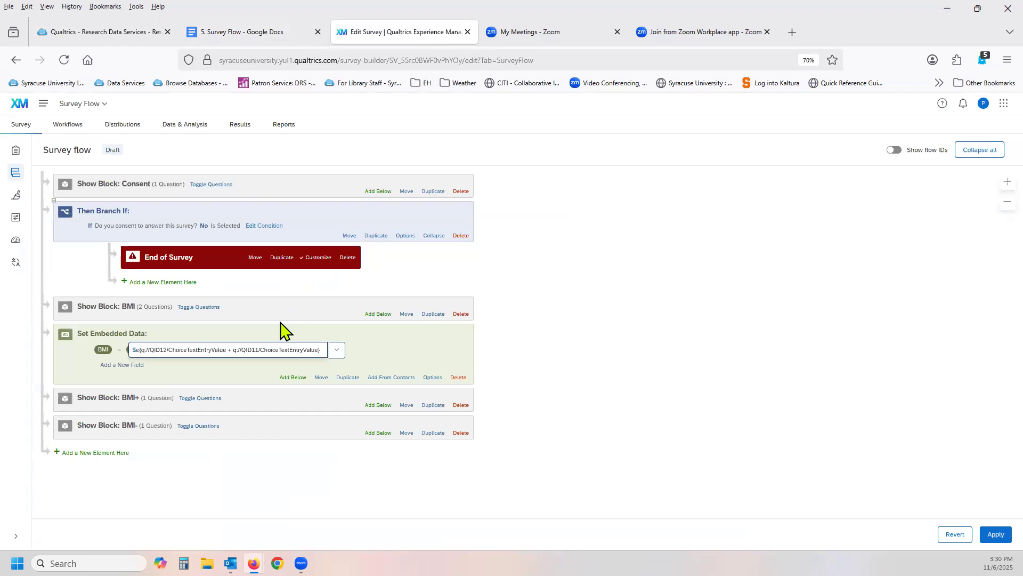
pyautogui.click(403, 337)
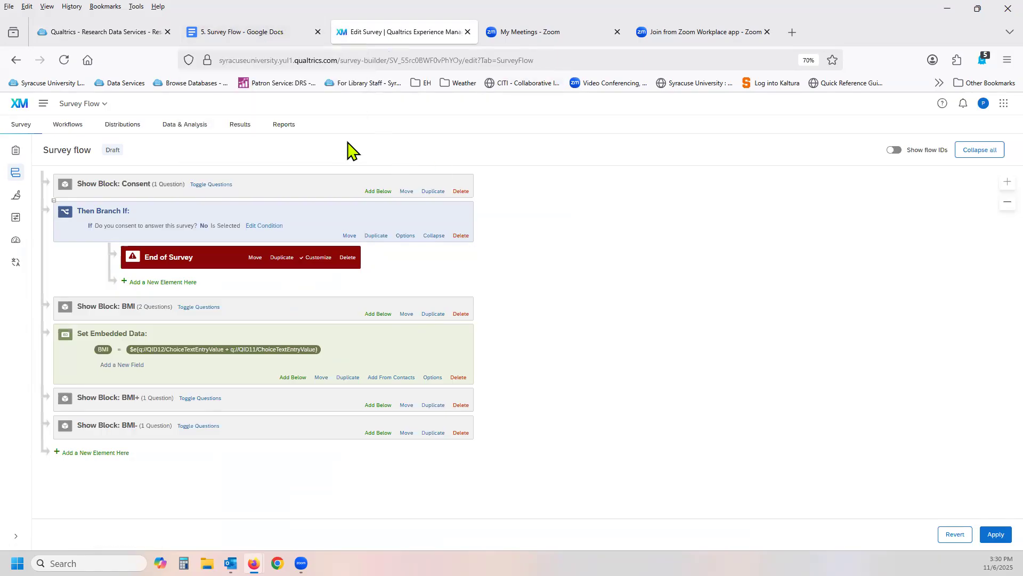
pyautogui.click(236, 352)
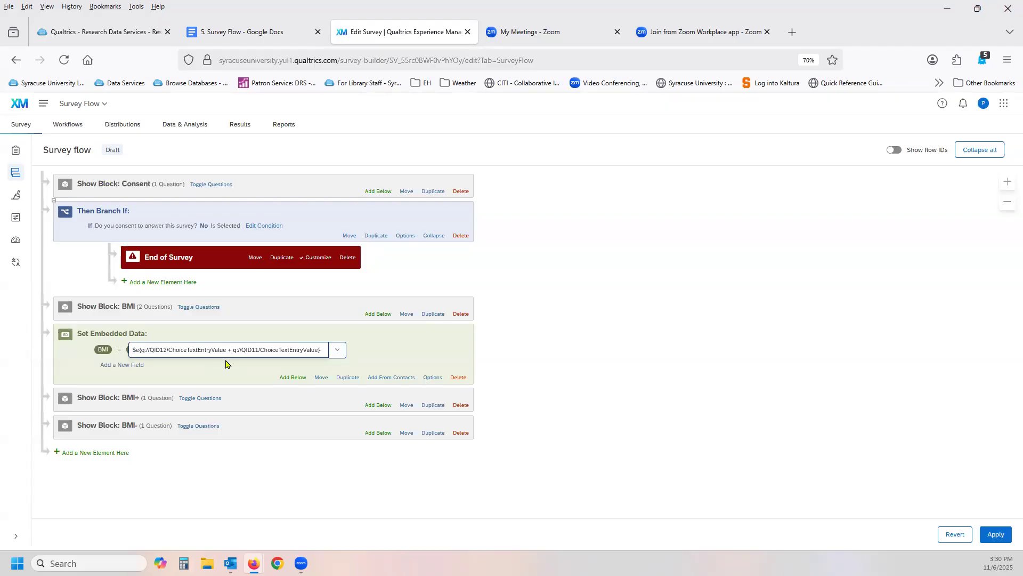
pyautogui.click(225, 364)
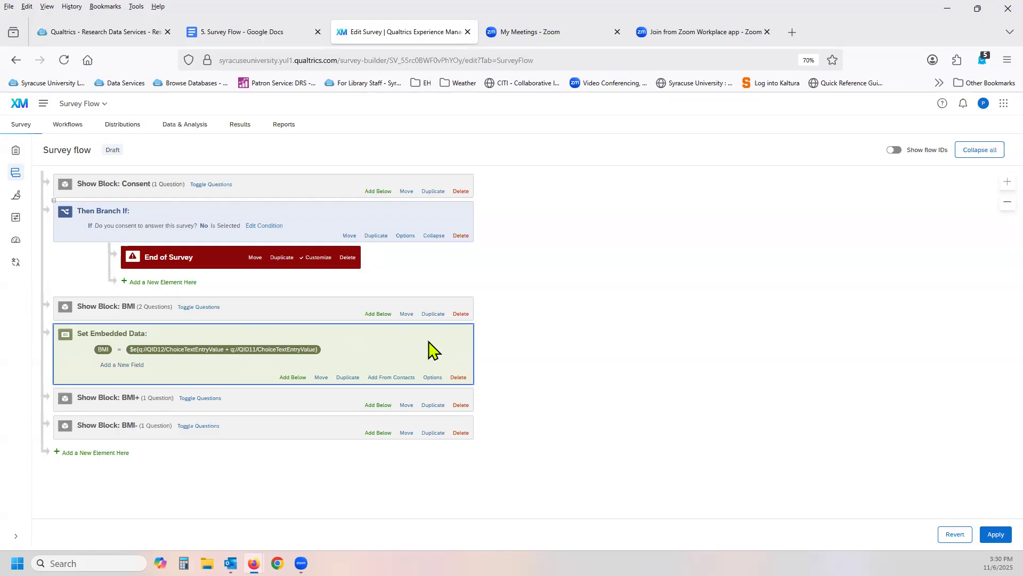
# Set the variable type of the BMI embedded data field to Number in its options.
pyautogui.click(432, 377)
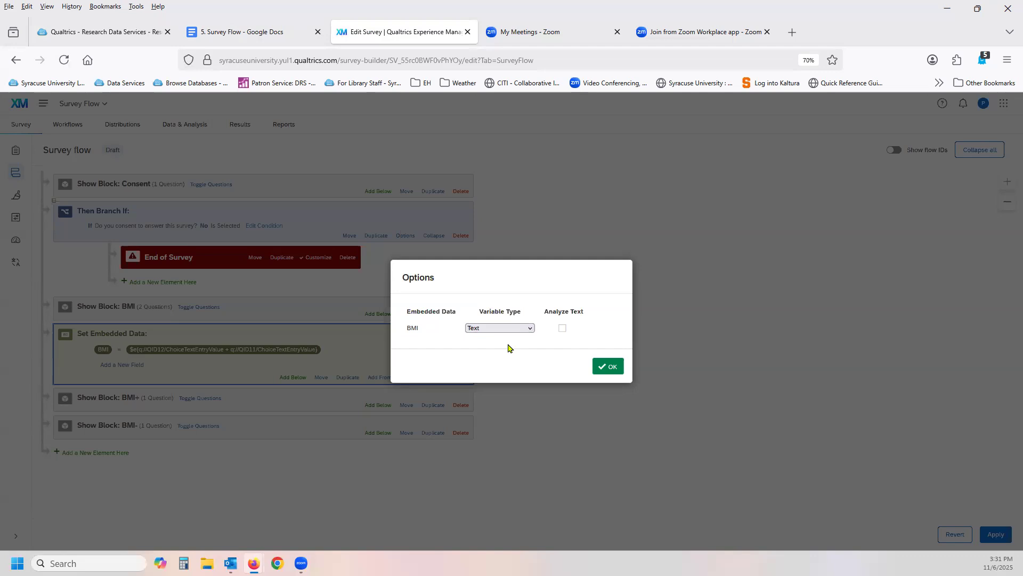
pyautogui.click(530, 329)
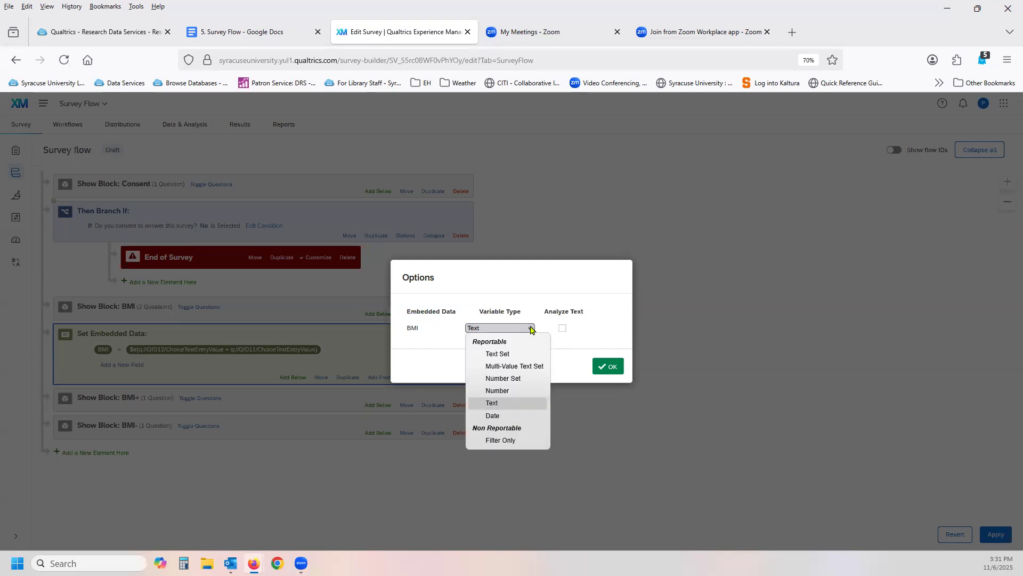
pyautogui.click(519, 391)
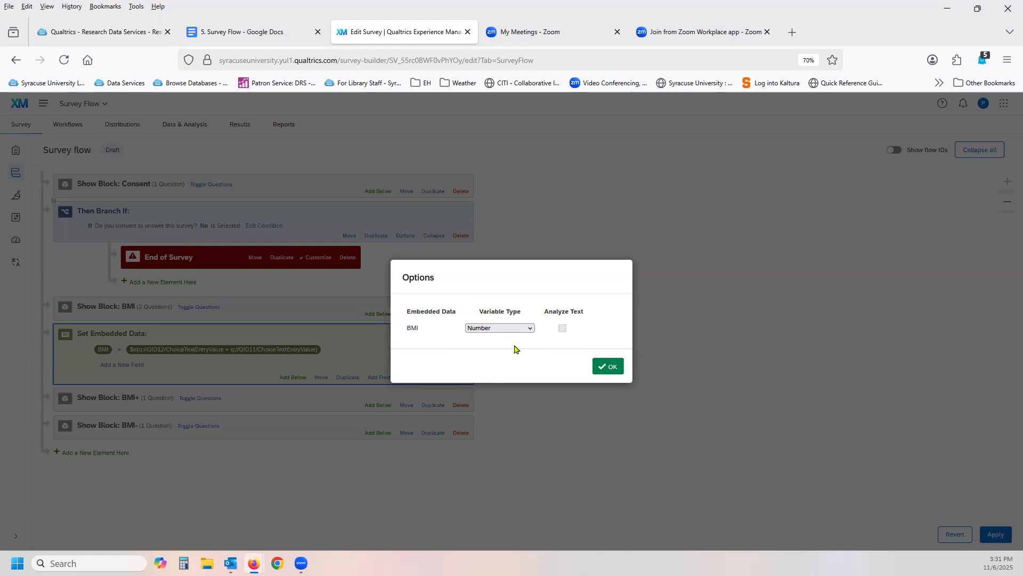
pyautogui.click(529, 328)
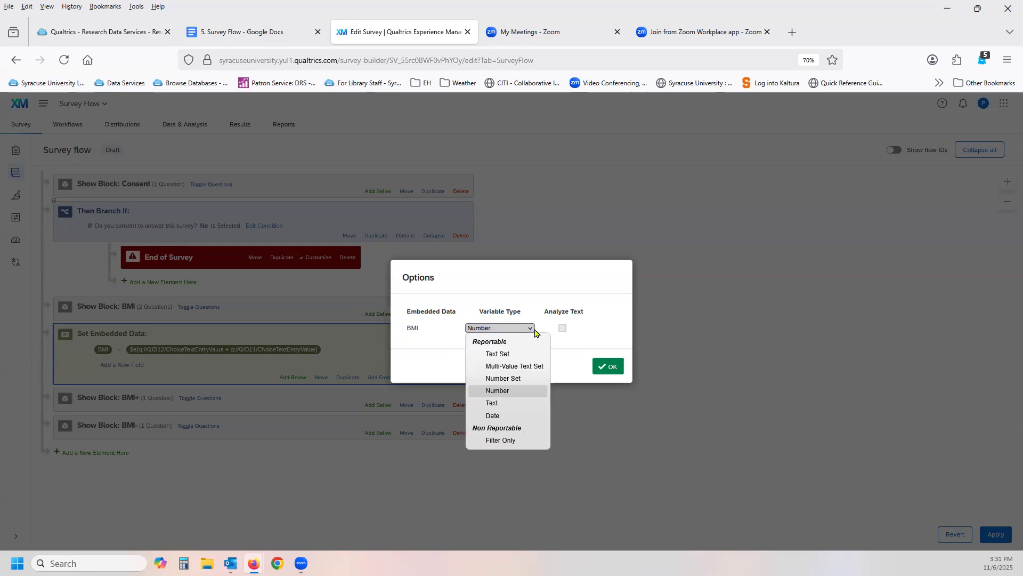
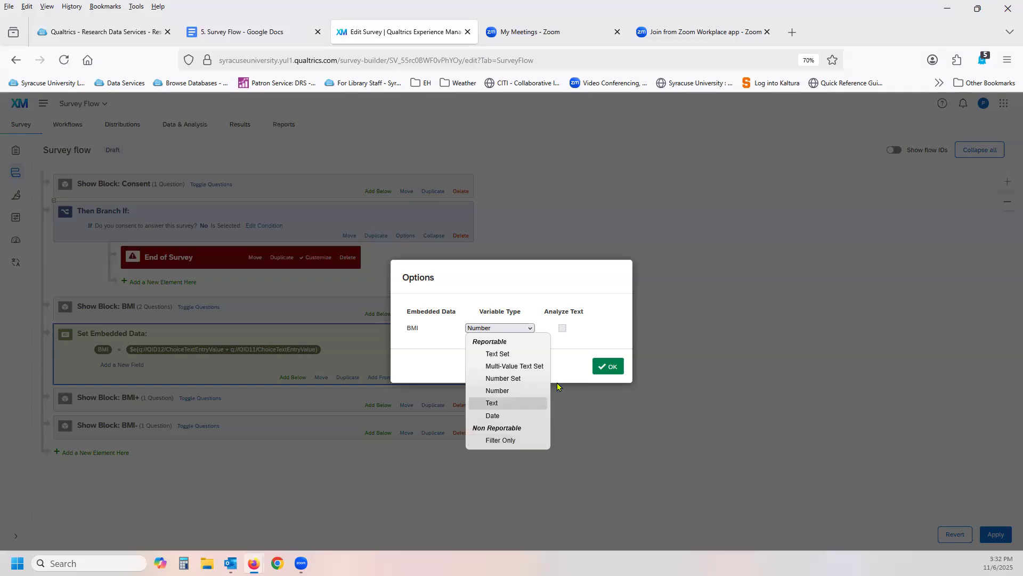
# Confirm Number as the variable type for BMI and add a branch directly below the embedded data element.
pyautogui.click(501, 390)
pyautogui.click(611, 368)
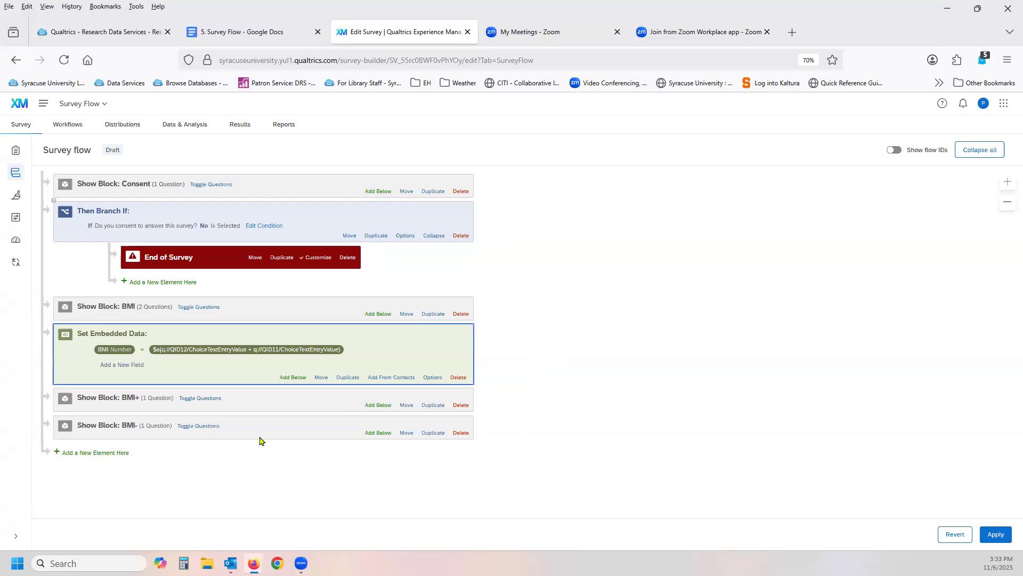
pyautogui.click(294, 378)
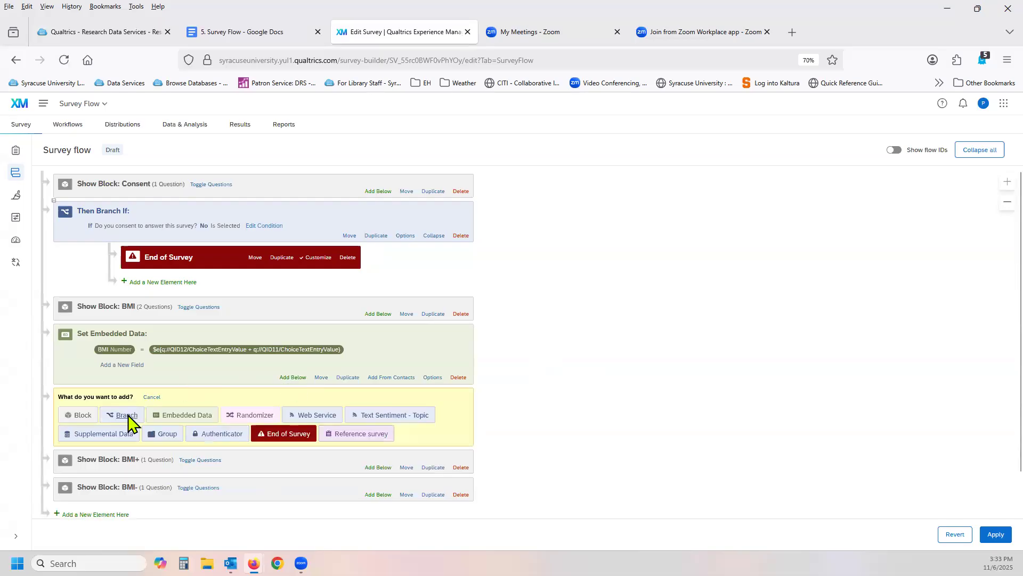
pyautogui.click(128, 421)
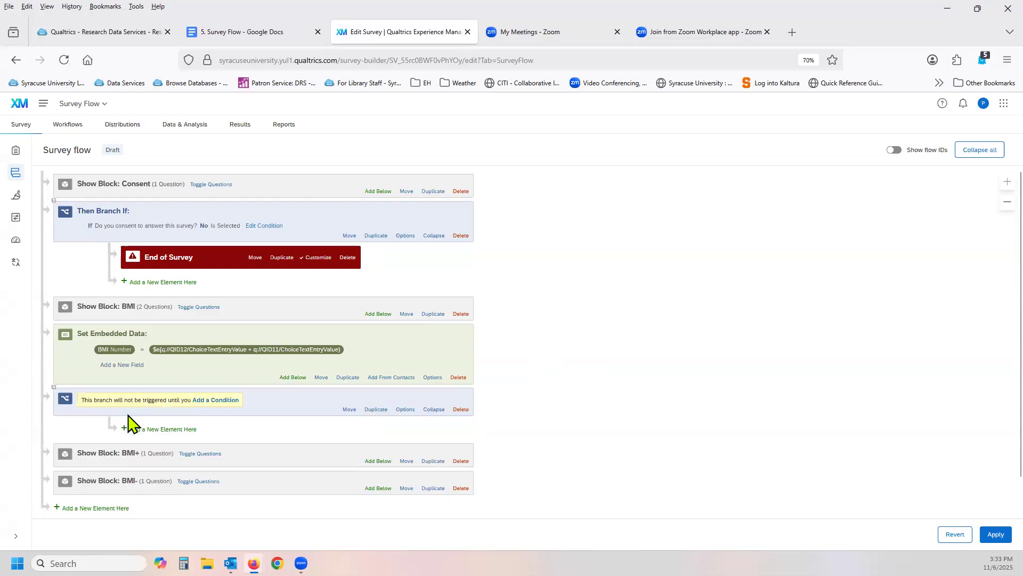
# Give the new branch a condition on the embedded data field BMI with the operator Is Less Than and the value 100.
pyautogui.click(218, 409)
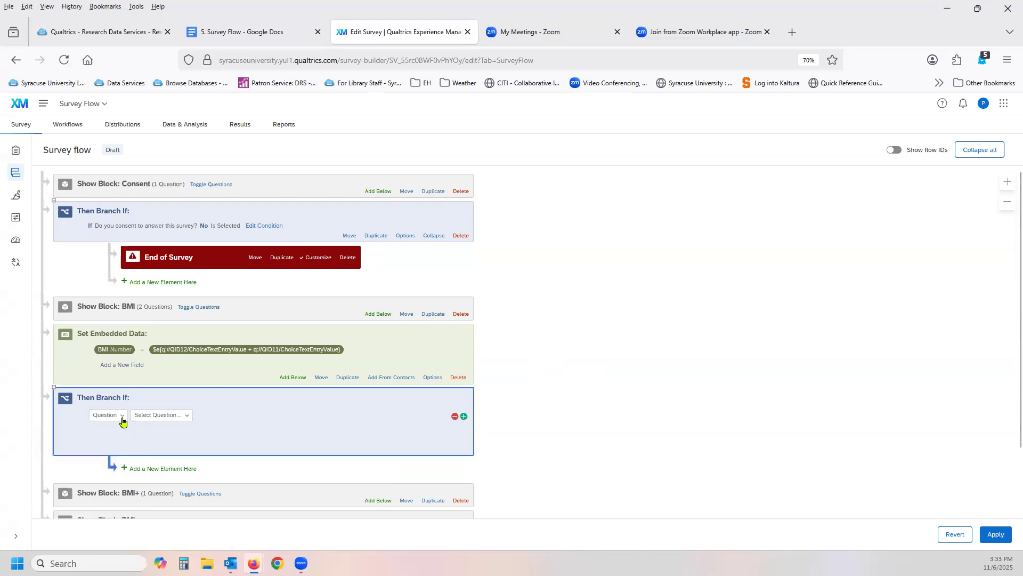
pyautogui.click(122, 418)
pyautogui.click(128, 448)
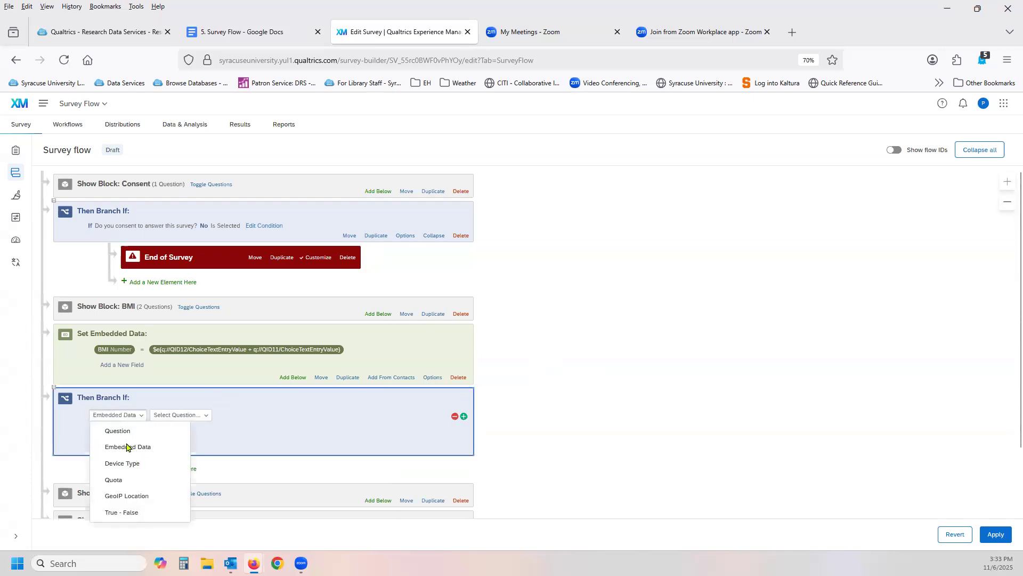
pyautogui.click(211, 414)
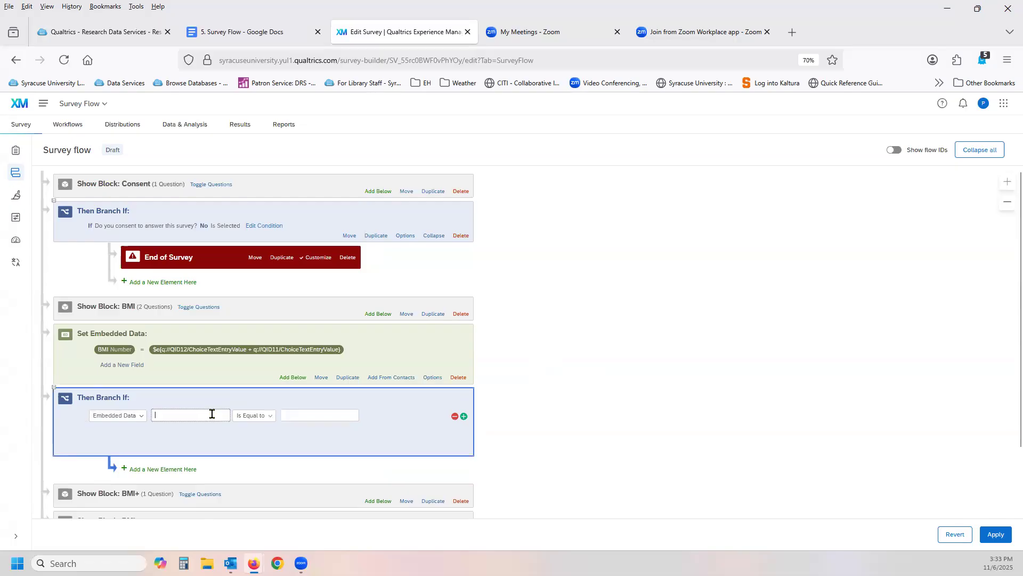
pyautogui.write('BMI')
pyautogui.click(271, 416)
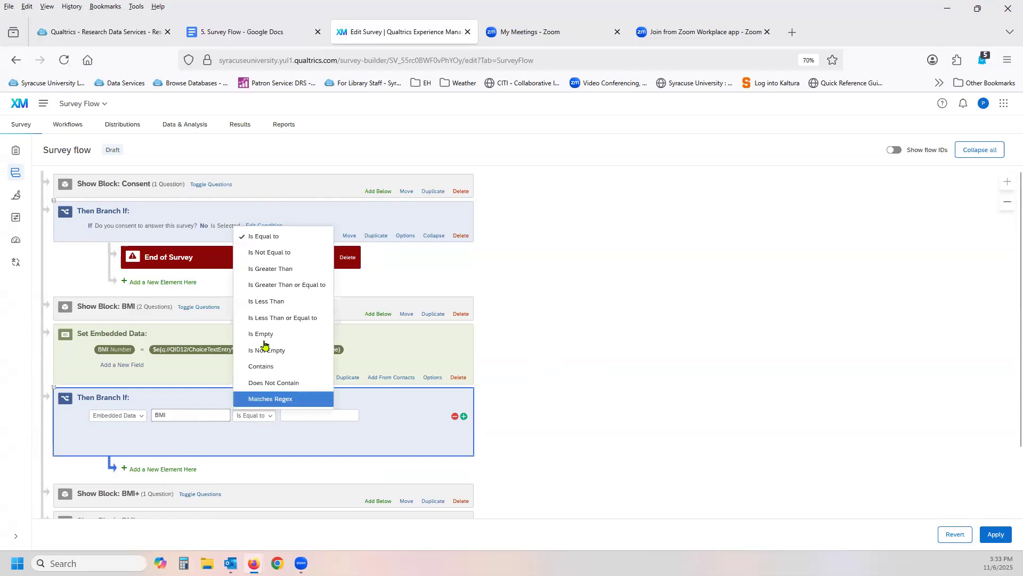
pyautogui.click(273, 303)
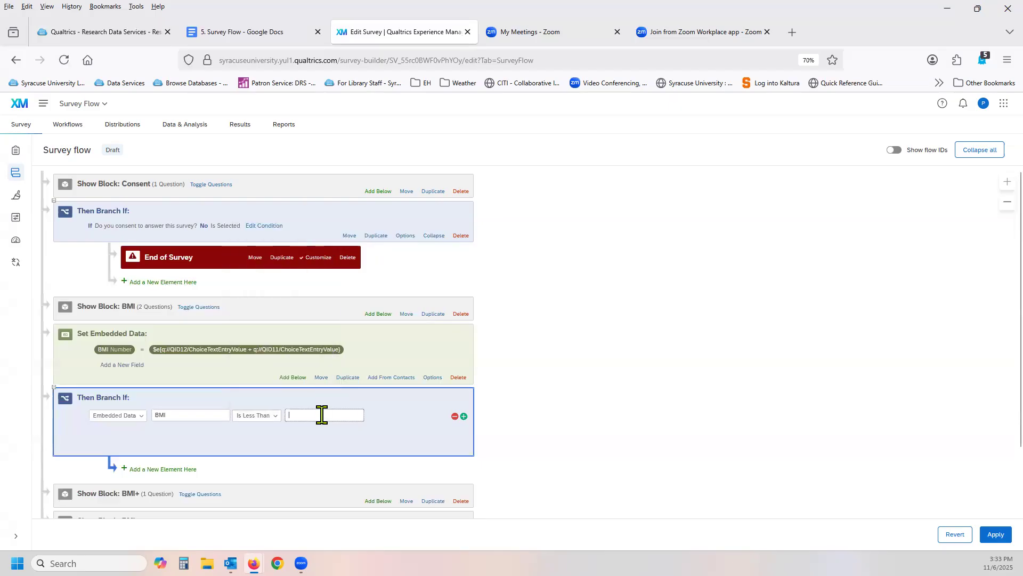
pyautogui.write('100')
pyautogui.click(391, 428)
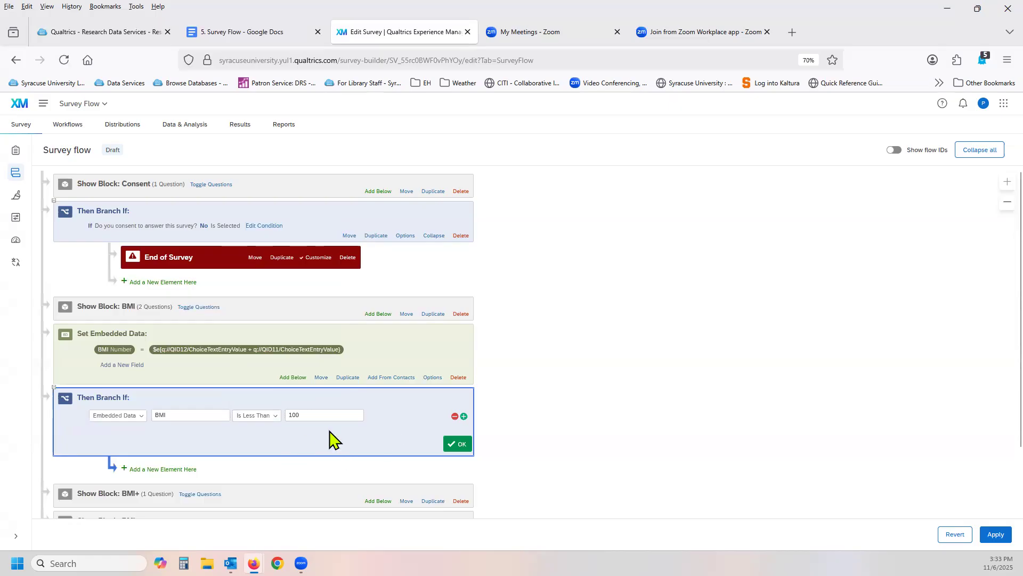
# Change the branch condition's operator to Is Greater Than or Equal to and move the BMI+ block into that branch.
pyautogui.scroll(-2, 580, 397)
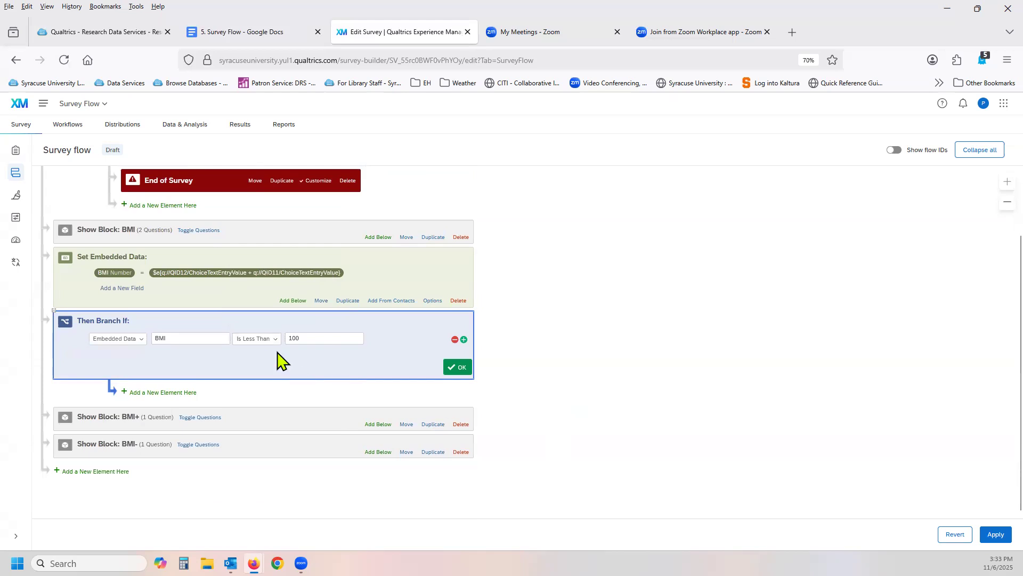
pyautogui.click(268, 339)
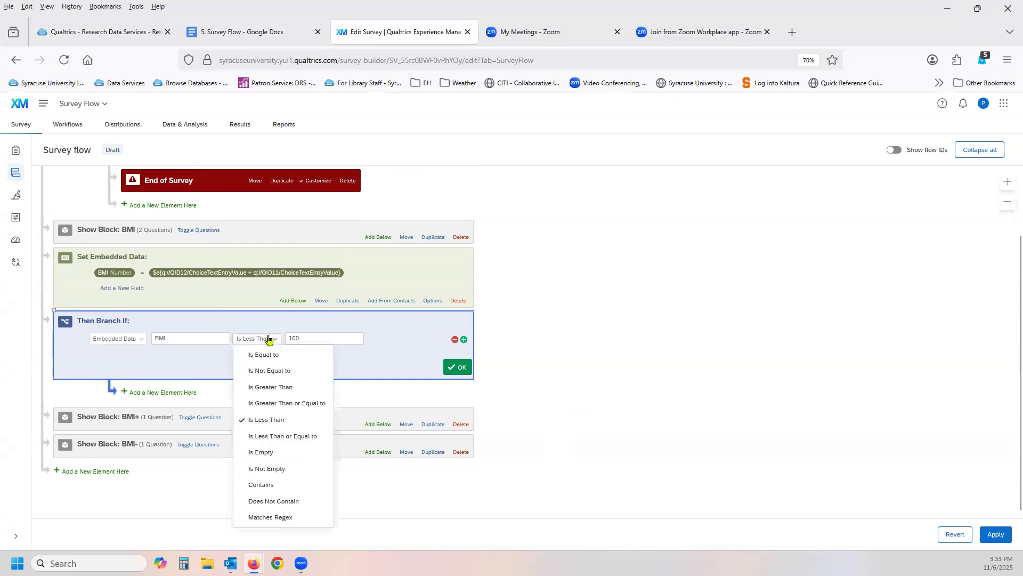
pyautogui.click(282, 403)
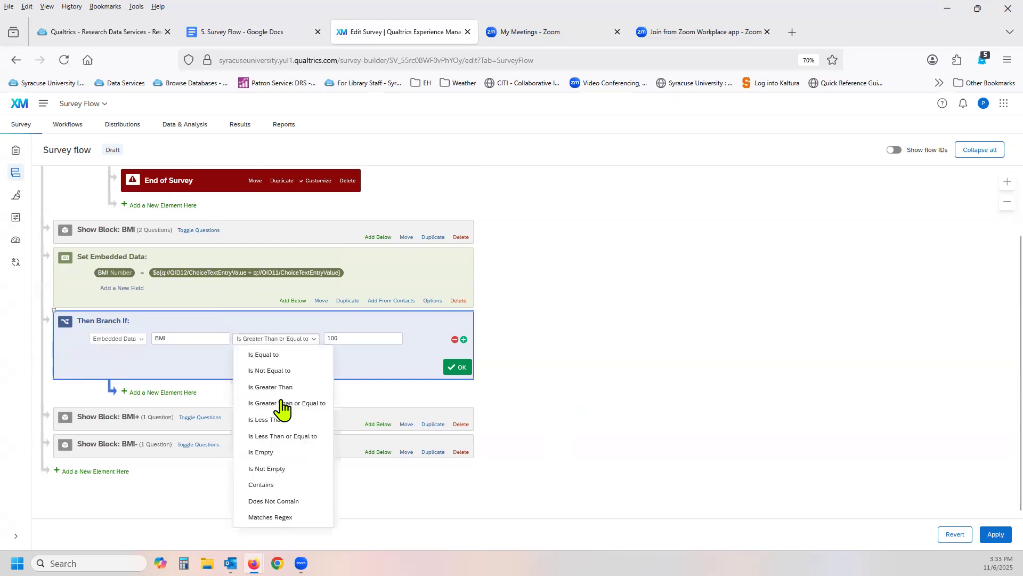
pyautogui.click(455, 368)
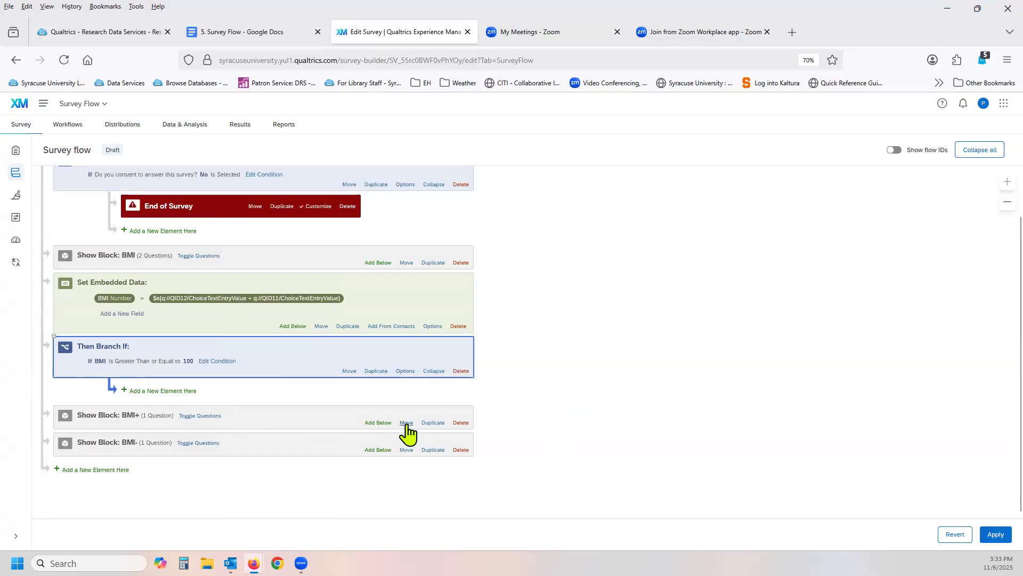
pyautogui.moveTo(407, 423); pyautogui.dragTo(421, 401)
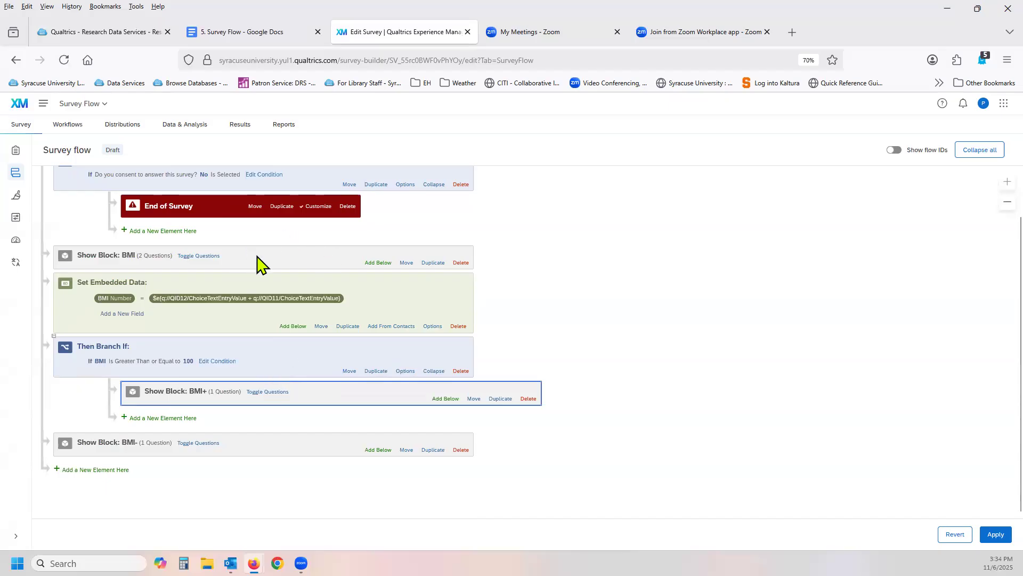
# Expand the BMI block in the survey flow to view its questions alongside the embedded data and branch elements.
pyautogui.click(199, 256)
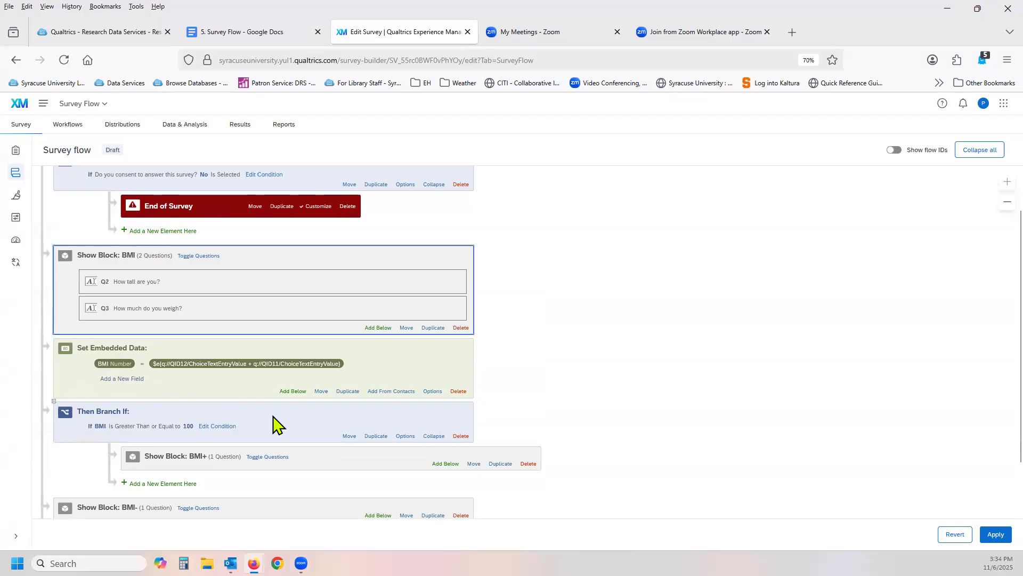
pyautogui.scroll(-1, 321, 463)
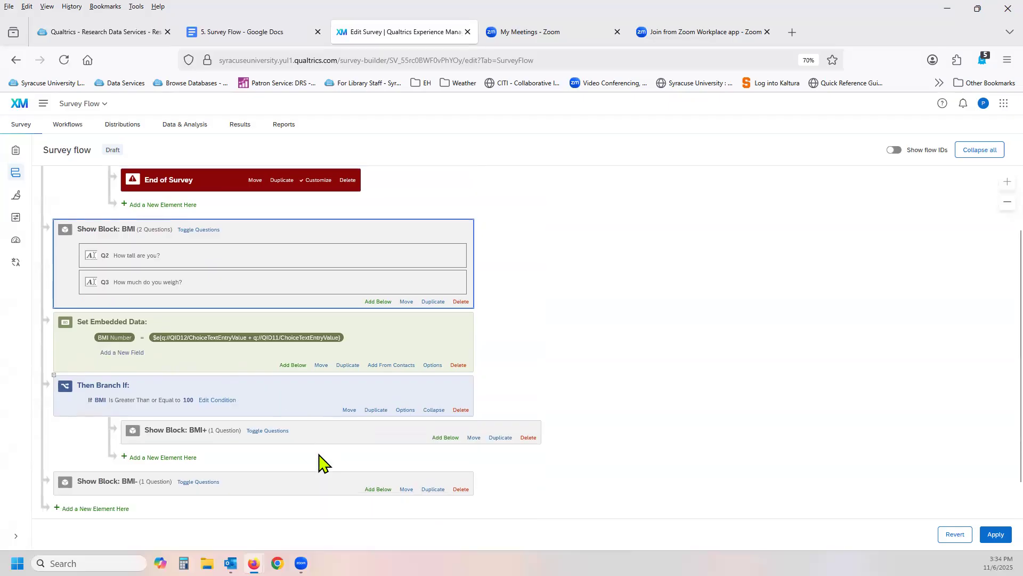
pyautogui.scroll(-1, 322, 462)
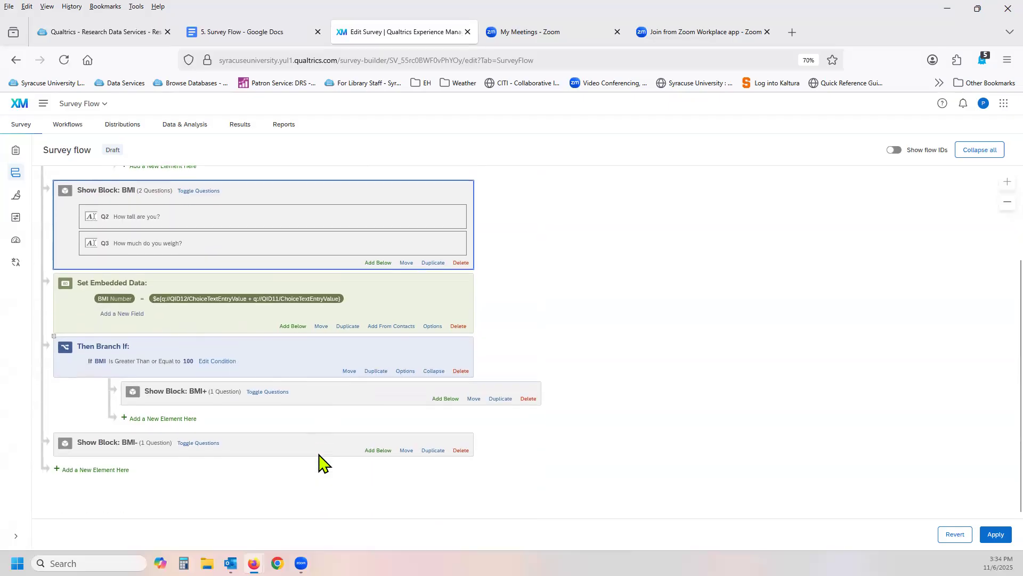
# Add a nested branch below the BMI+ block with the condition that embedded data BMI Is Less Than 100.
pyautogui.click(172, 419)
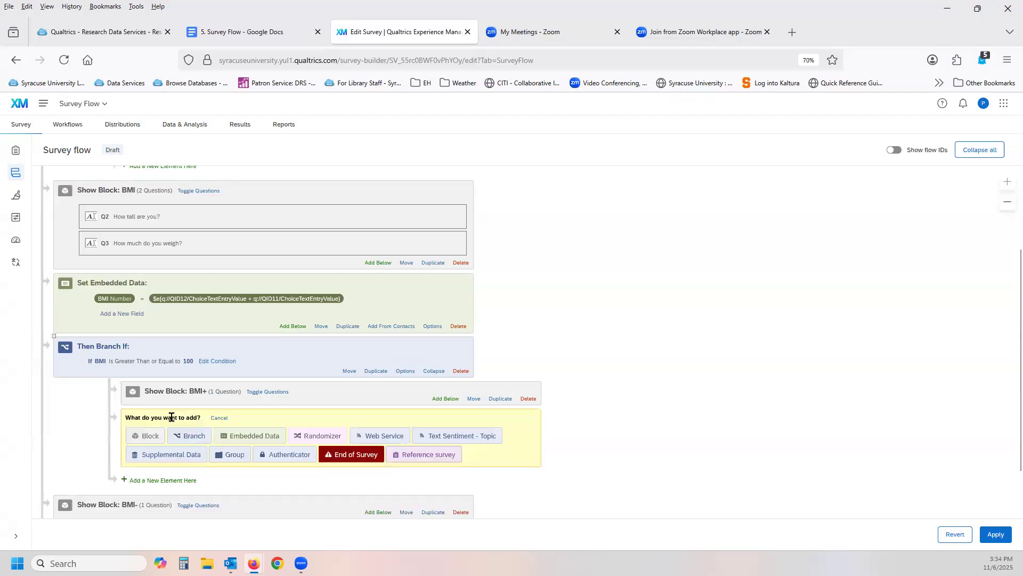
pyautogui.click(191, 436)
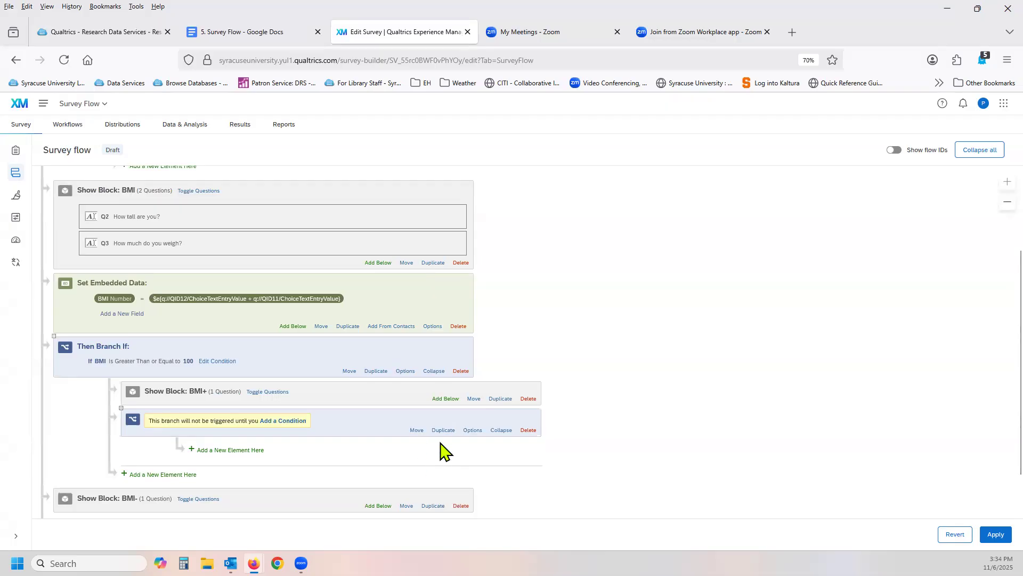
pyautogui.click(282, 420)
pyautogui.click(181, 442)
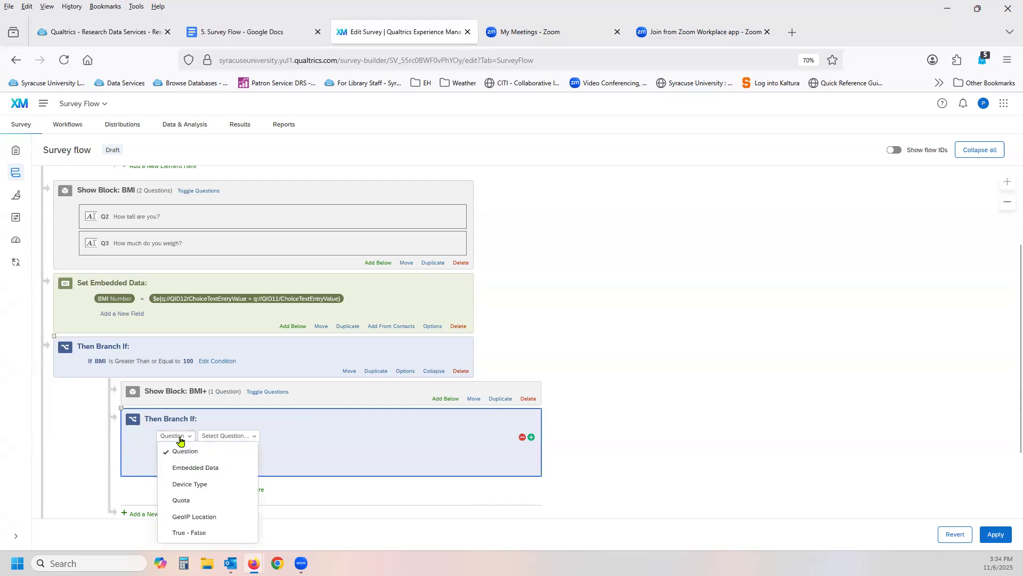
pyautogui.click(194, 467)
pyautogui.click(258, 431)
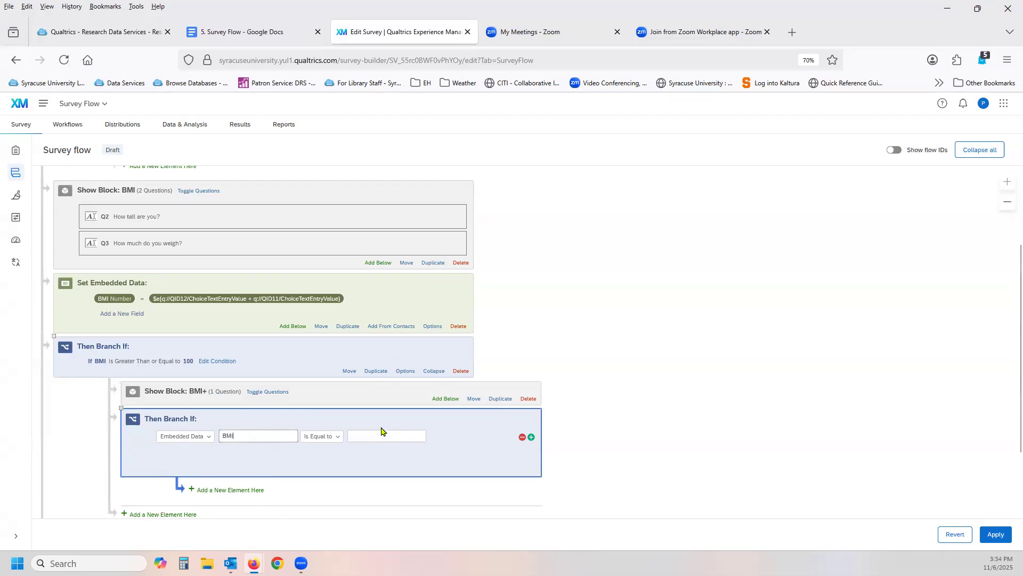
pyautogui.click(340, 444)
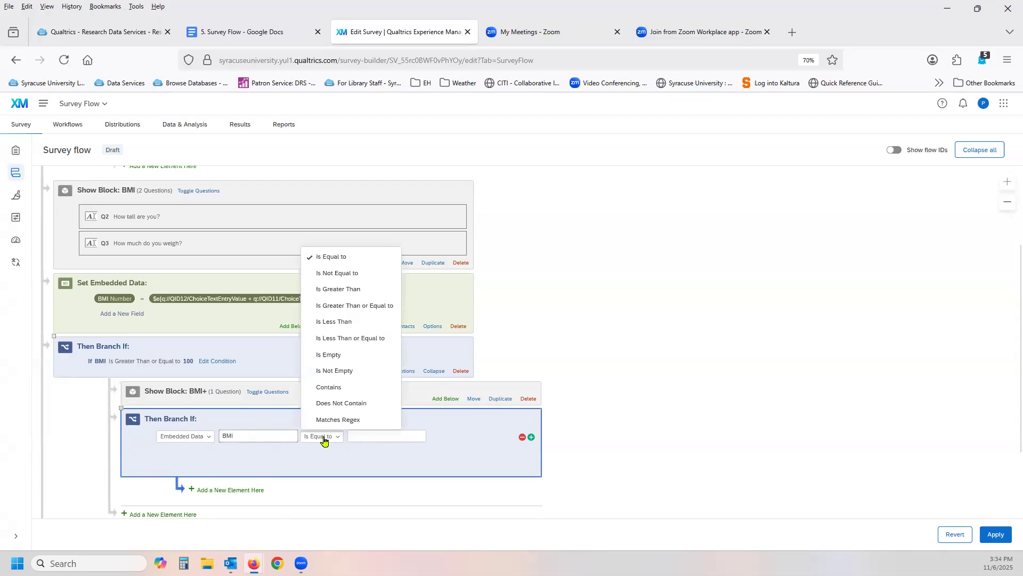
pyautogui.click(344, 324)
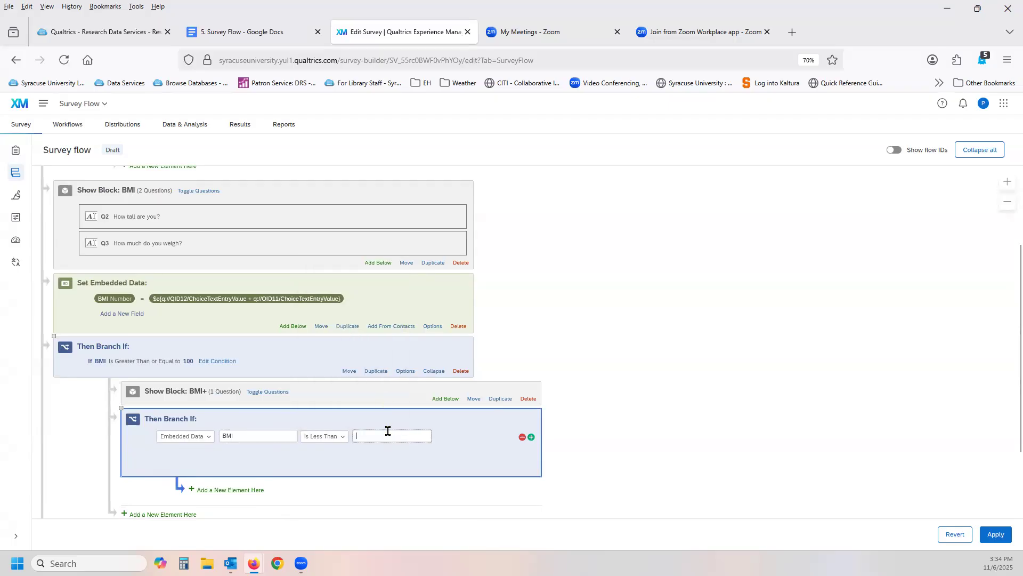
pyautogui.write('100')
pyautogui.click(529, 466)
# Move the less-than-100 branch out to the main flow level, nest the BMI- block under it, and apply the flow changes.
pyautogui.scroll(-2, 525, 474)
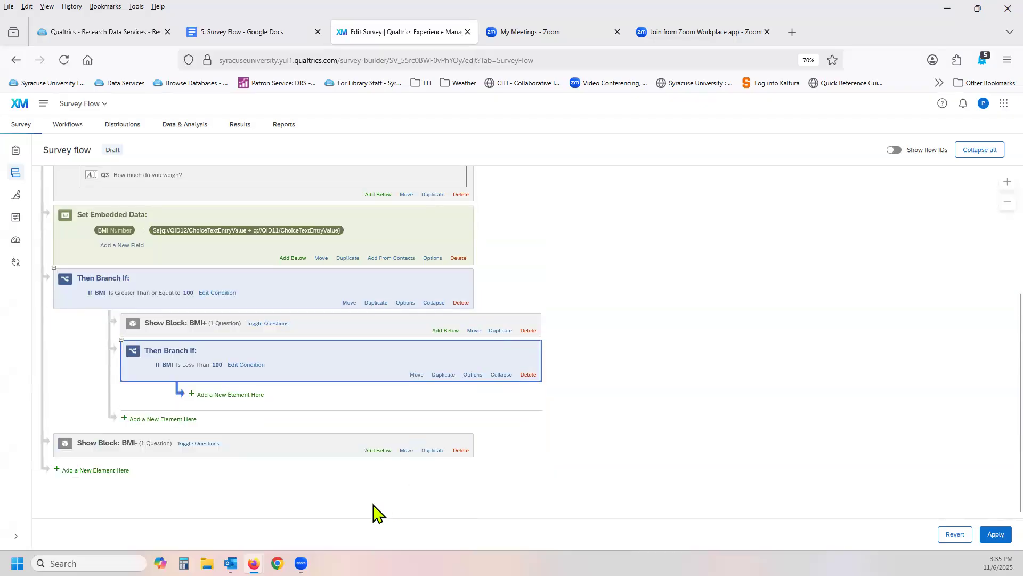
pyautogui.moveTo(417, 374); pyautogui.dragTo(333, 440)
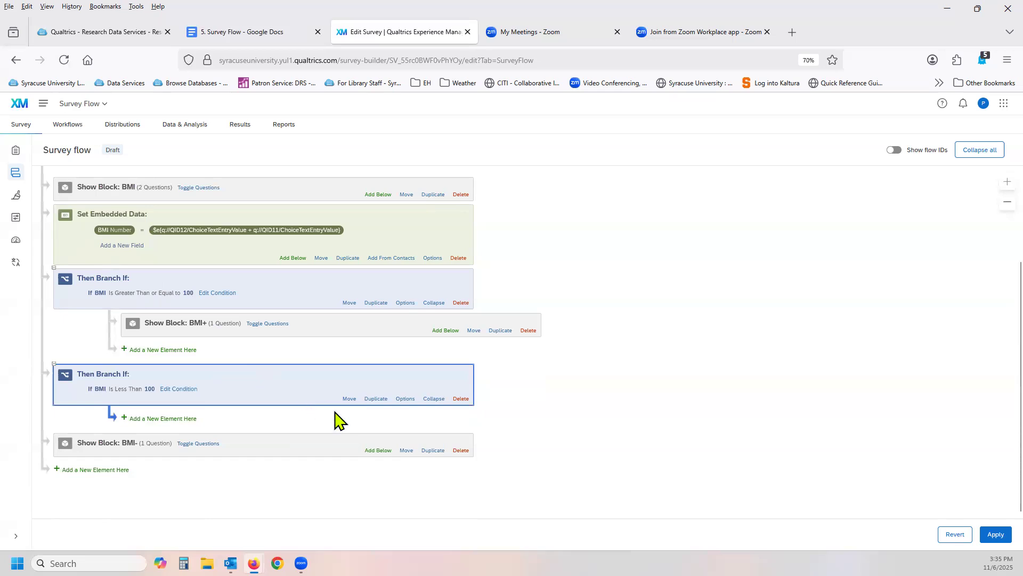
pyautogui.click(406, 451)
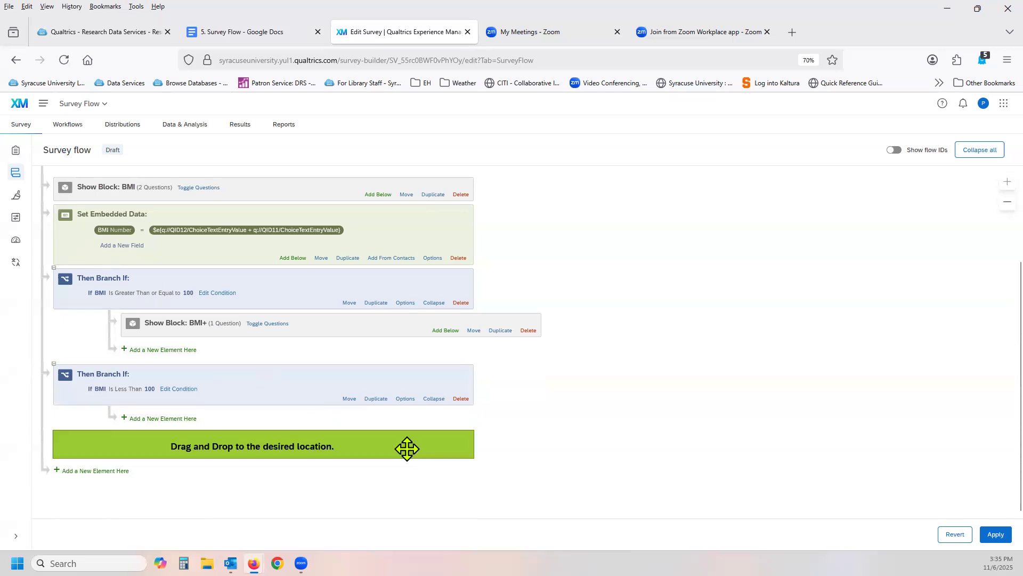
pyautogui.moveTo(407, 449); pyautogui.dragTo(418, 431)
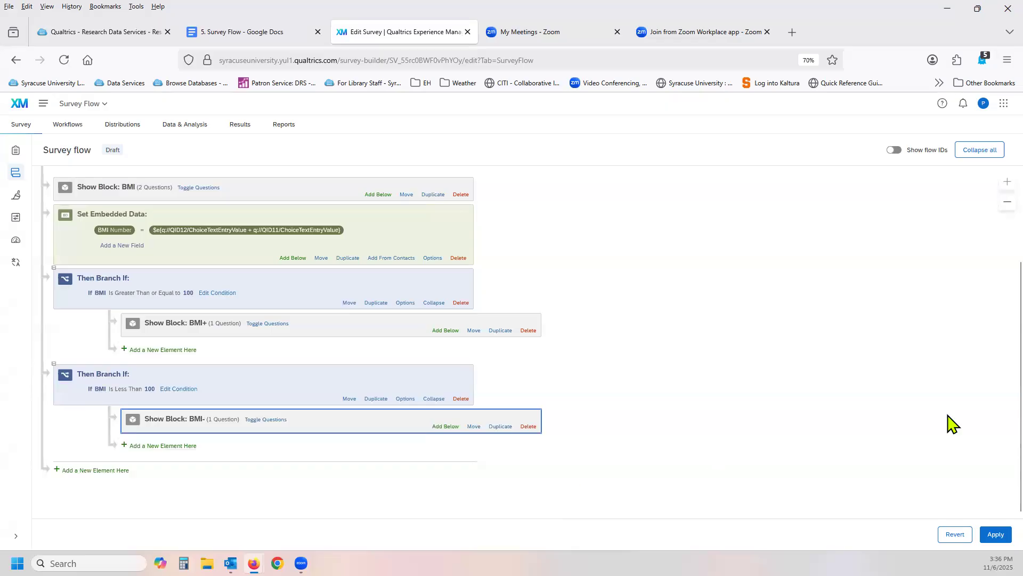
pyautogui.click(995, 534)
# Return to the survey builder and publish the survey.
pyautogui.click(15, 151)
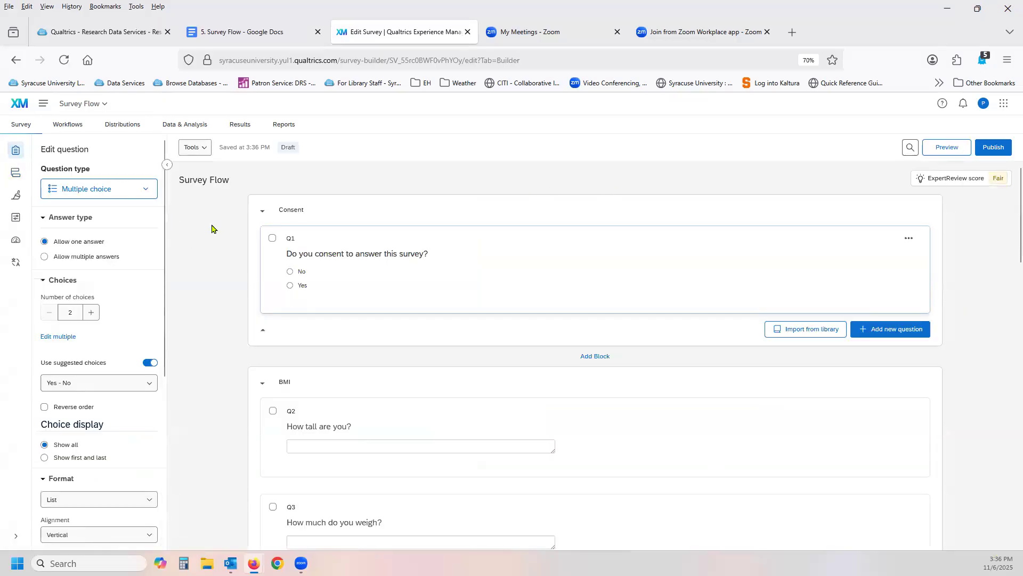
pyautogui.scroll(-5, 212, 231)
pyautogui.scroll(-4, 212, 235)
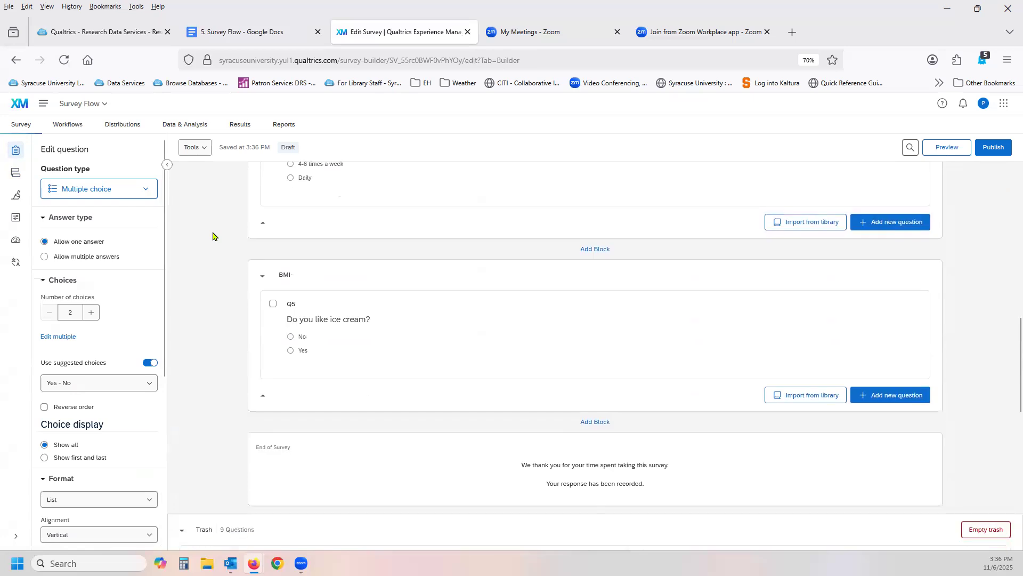
pyautogui.scroll(3, 212, 235)
pyautogui.scroll(3, 213, 234)
pyautogui.scroll(3, 214, 232)
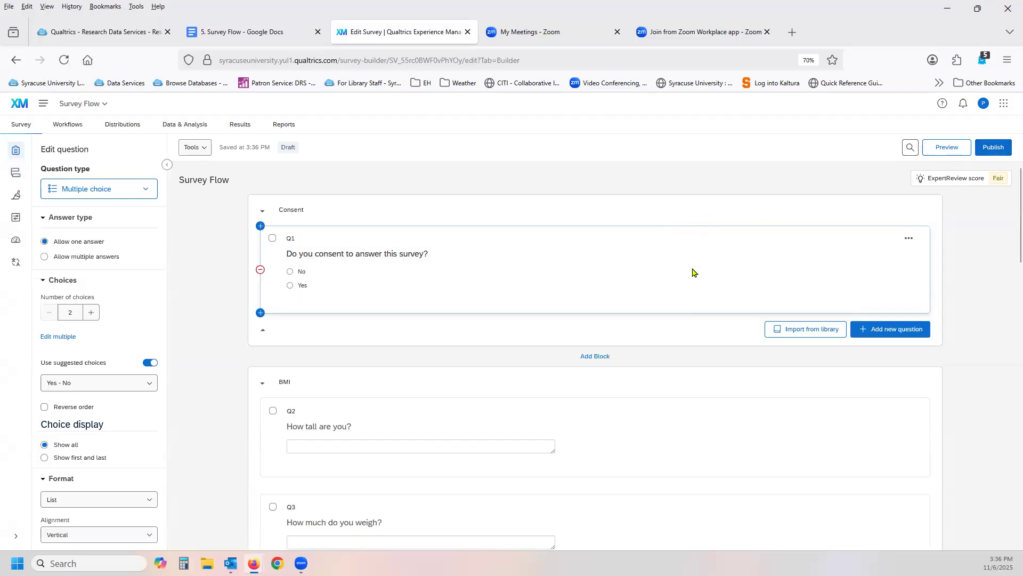
pyautogui.click(994, 149)
pyautogui.click(643, 422)
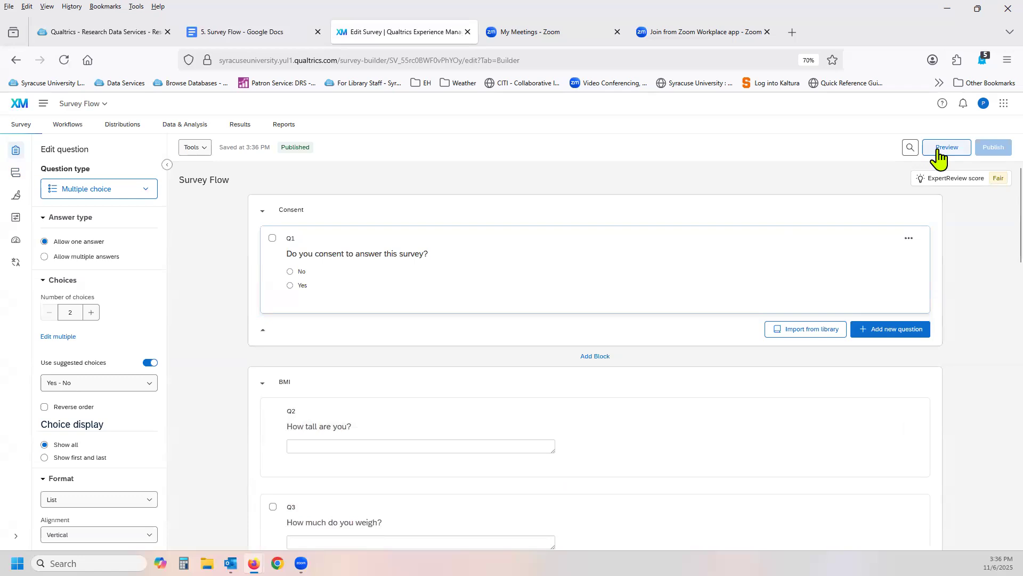
# Preview the survey, answer No to the consent question, submit it to test the early ending, and close the preview.
pyautogui.click(939, 150)
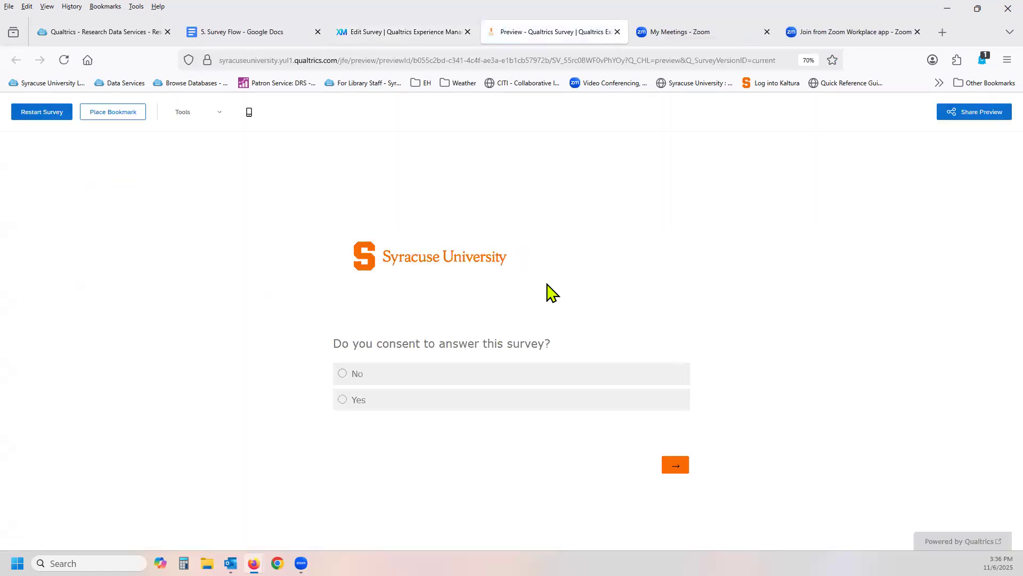
pyautogui.click(386, 373)
pyautogui.click(675, 466)
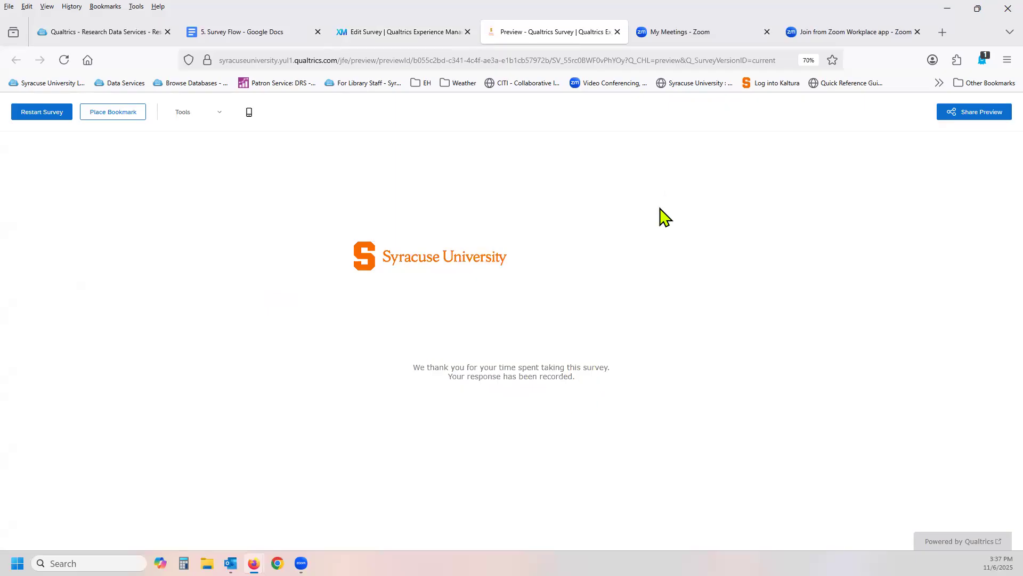
pyautogui.click(617, 32)
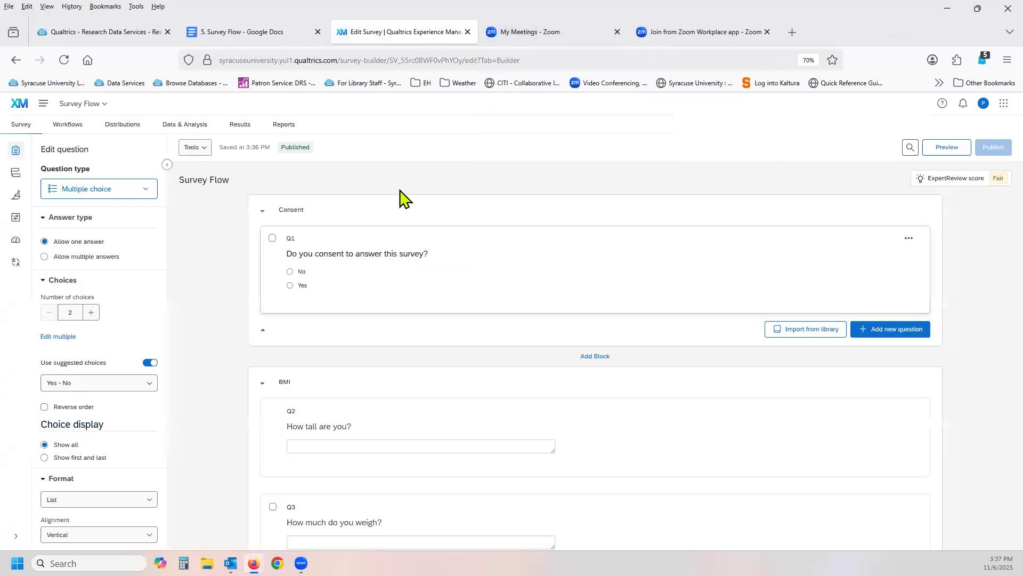
# Preview the survey again and submit Yes to the consent question.
pyautogui.click(947, 148)
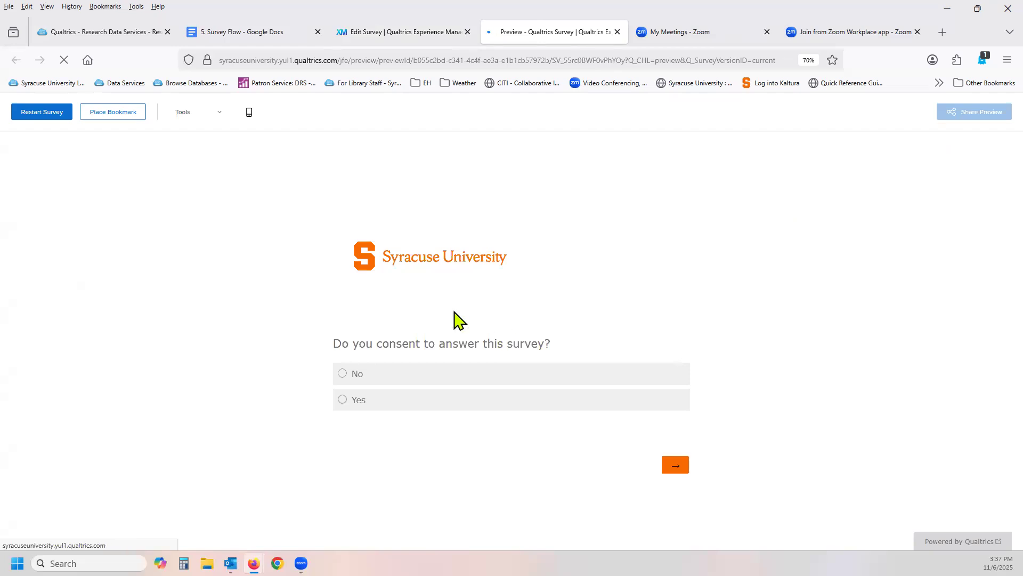
pyautogui.click(422, 408)
pyautogui.click(680, 469)
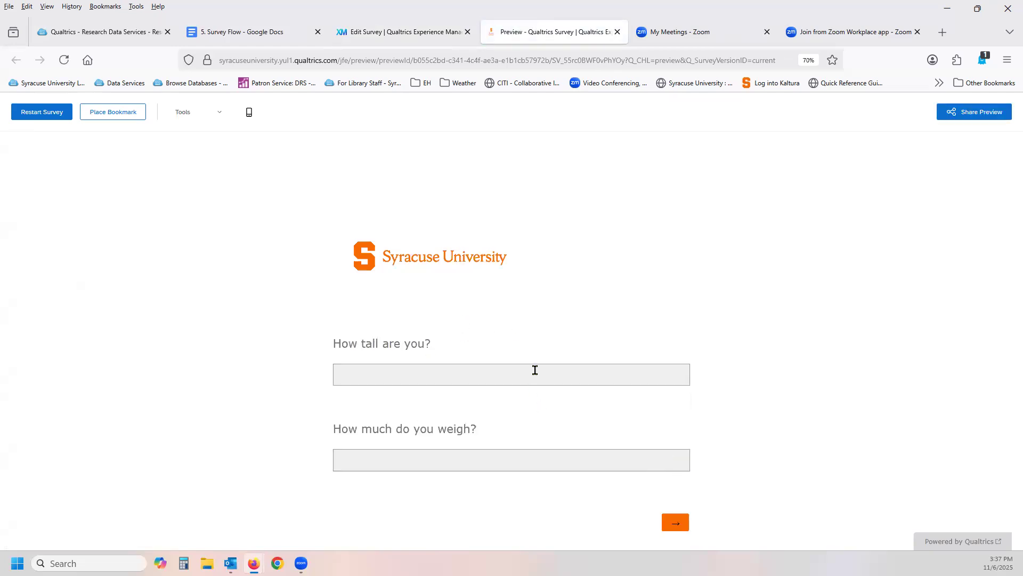
# Enter 20 for both height and weight, submit through to the end of the survey, and close the preview.
pyautogui.click(535, 370)
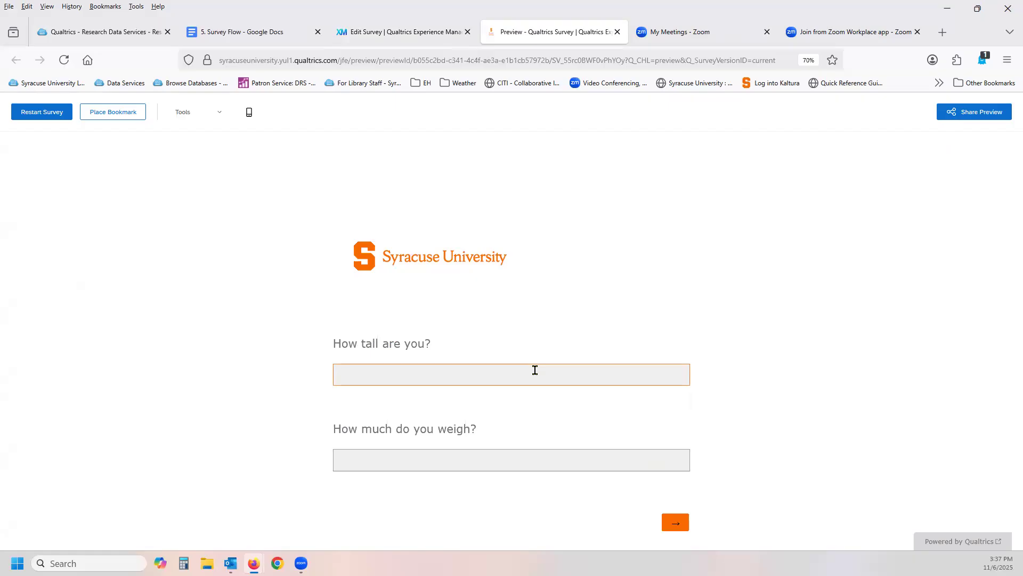
pyautogui.click(525, 457)
pyautogui.write('20')
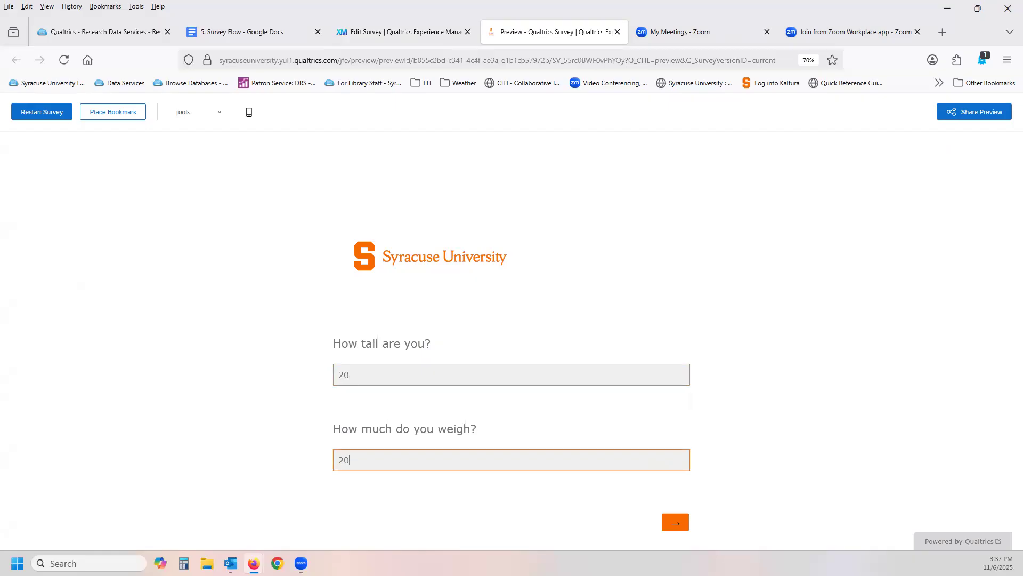
pyautogui.click(680, 524)
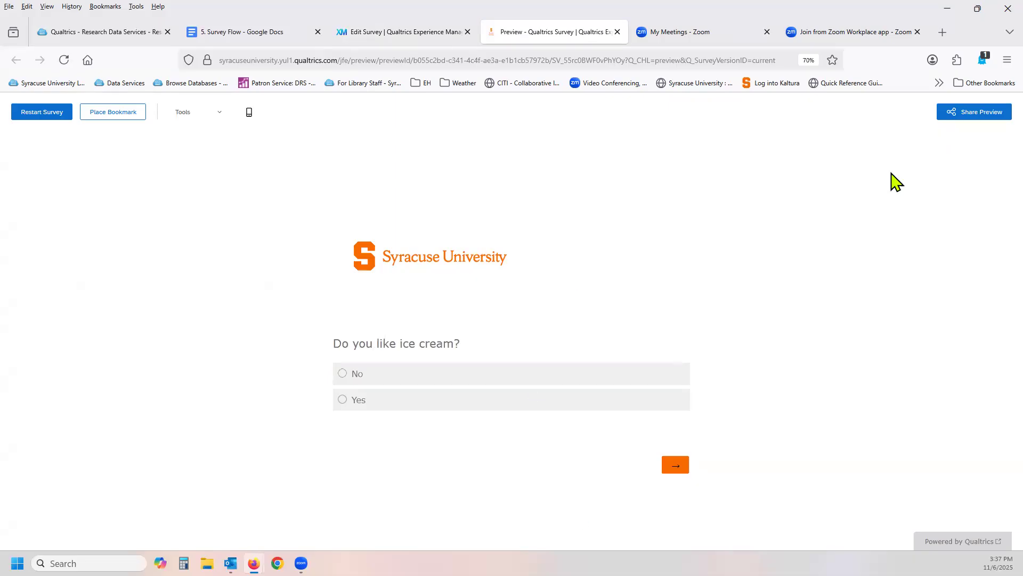
pyautogui.click(676, 470)
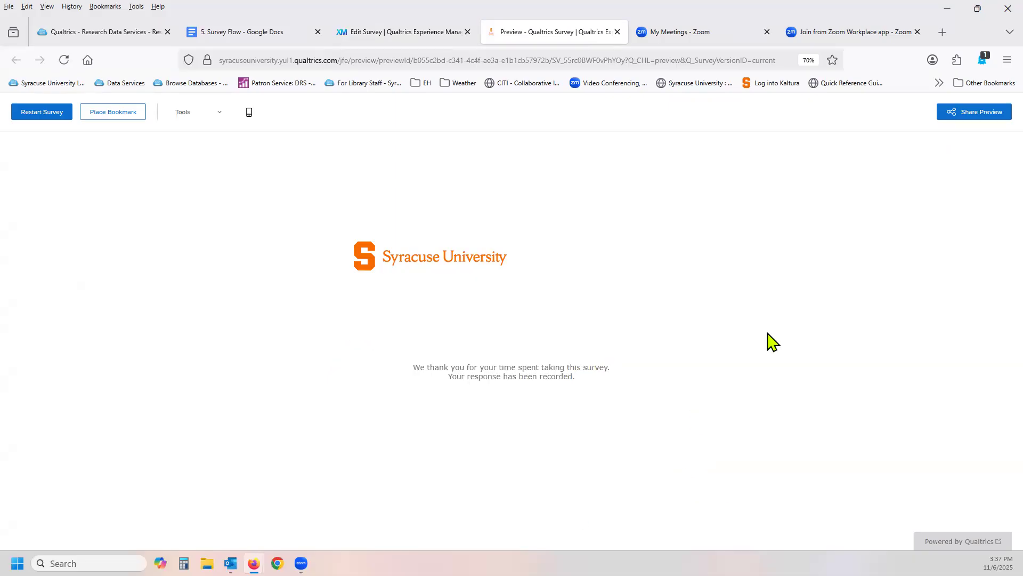
pyautogui.click(618, 32)
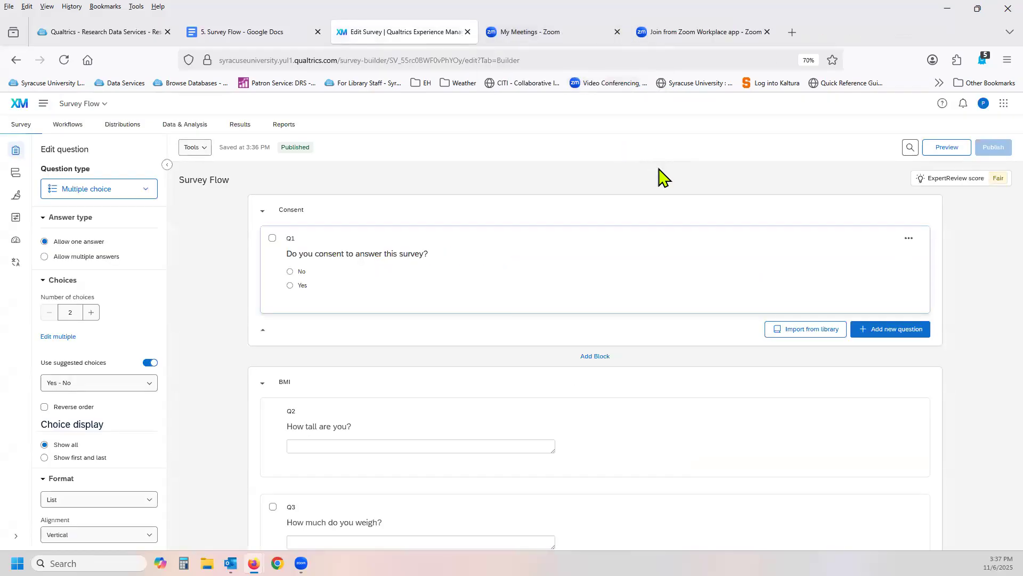
# Check the BMI+ and BMI- blocks in the builder, then preview the survey again with consent answered Yes.
pyautogui.scroll(-6, 680, 266)
pyautogui.scroll(-3, 682, 260)
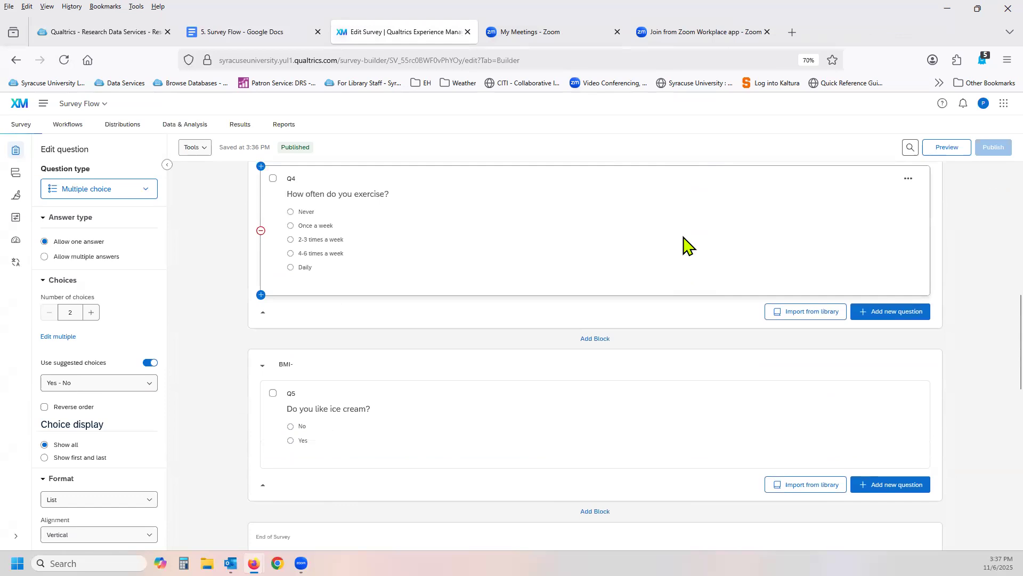
pyautogui.scroll(2, 731, 252)
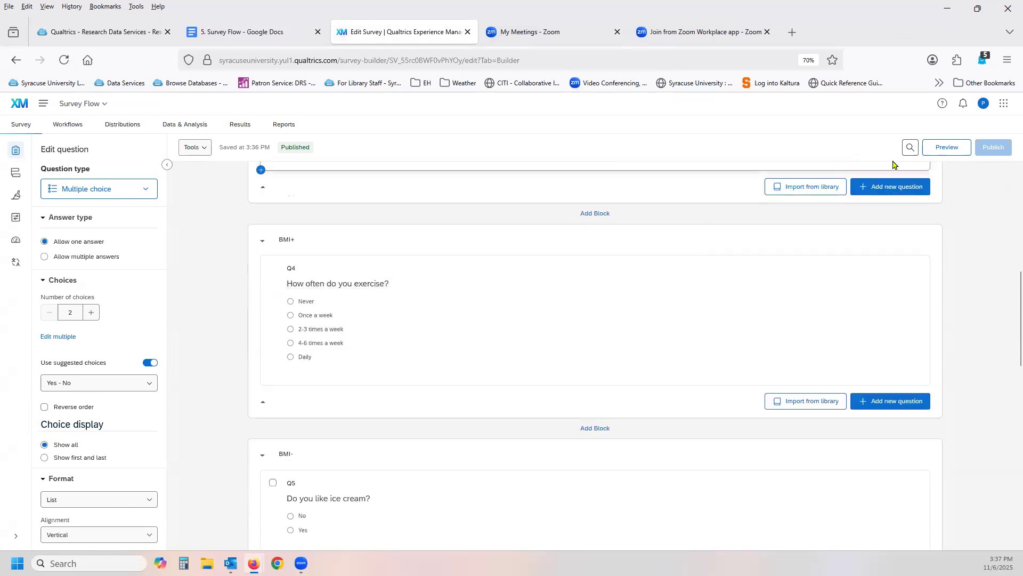
pyautogui.click(930, 152)
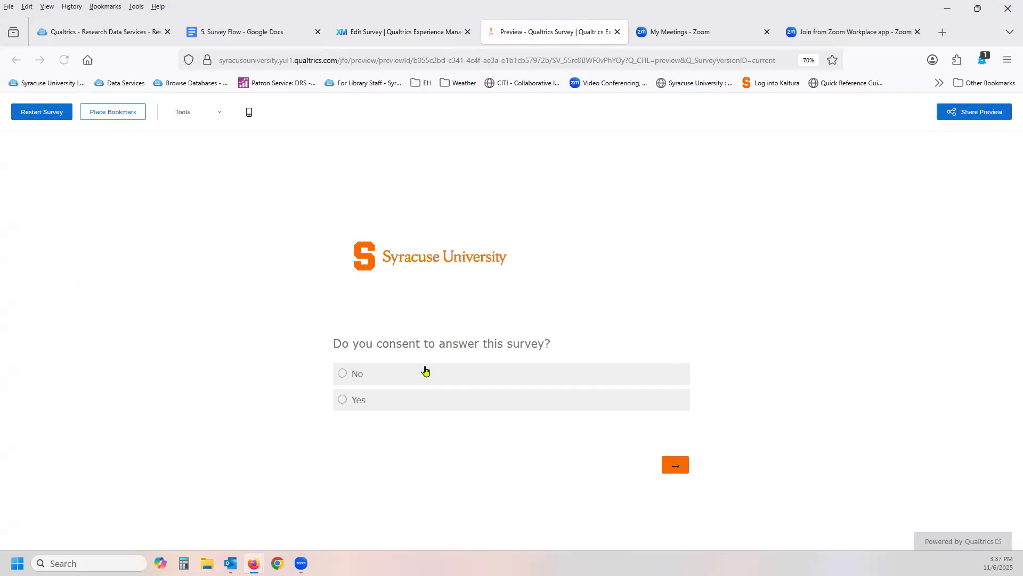
pyautogui.click(343, 400)
pyautogui.click(677, 467)
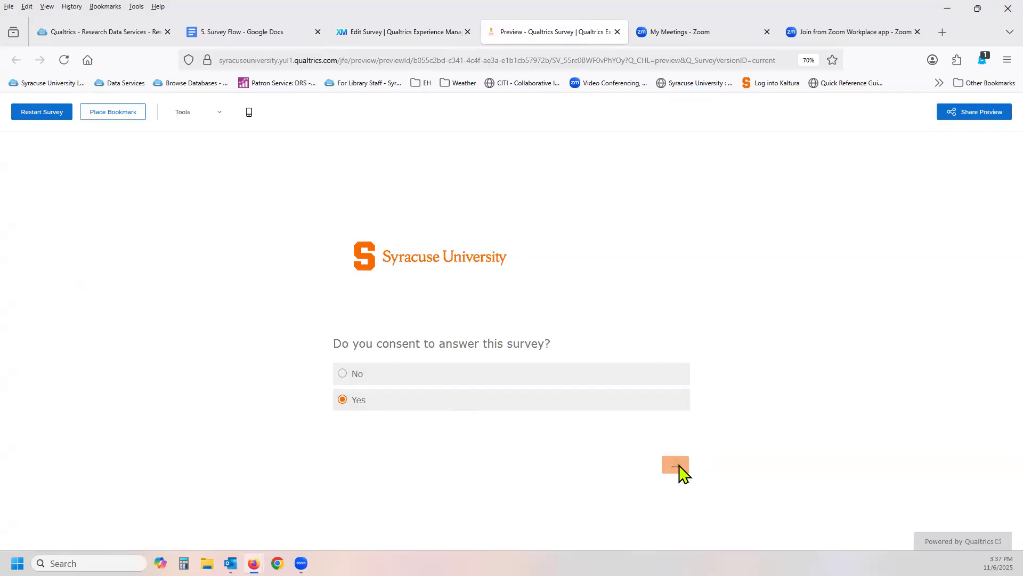
# Test the high-BMI branch by submitting a height of 200 and a weight of 1, and close the preview.
pyautogui.click(556, 376)
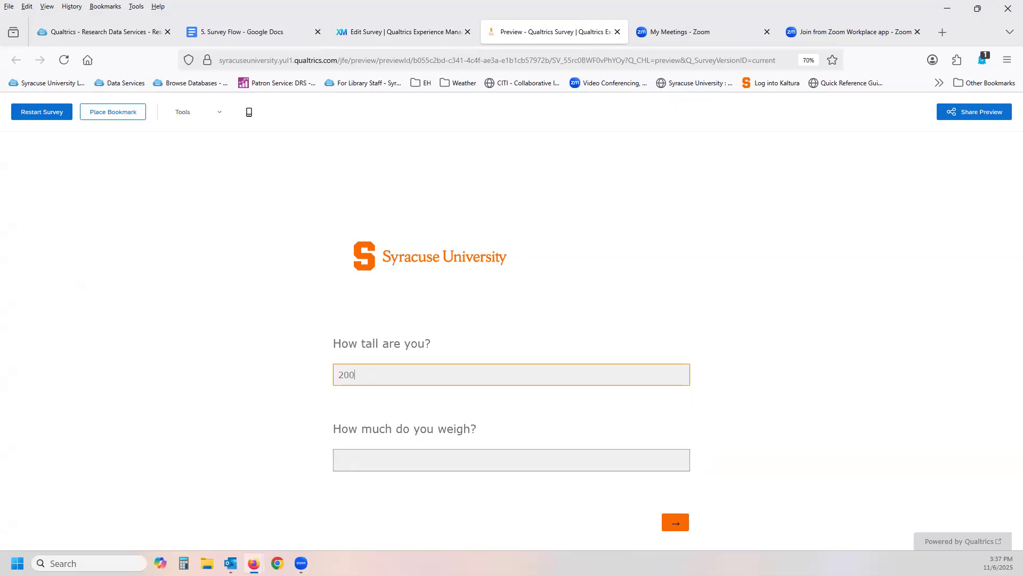
pyautogui.click(541, 450)
pyautogui.write('111')
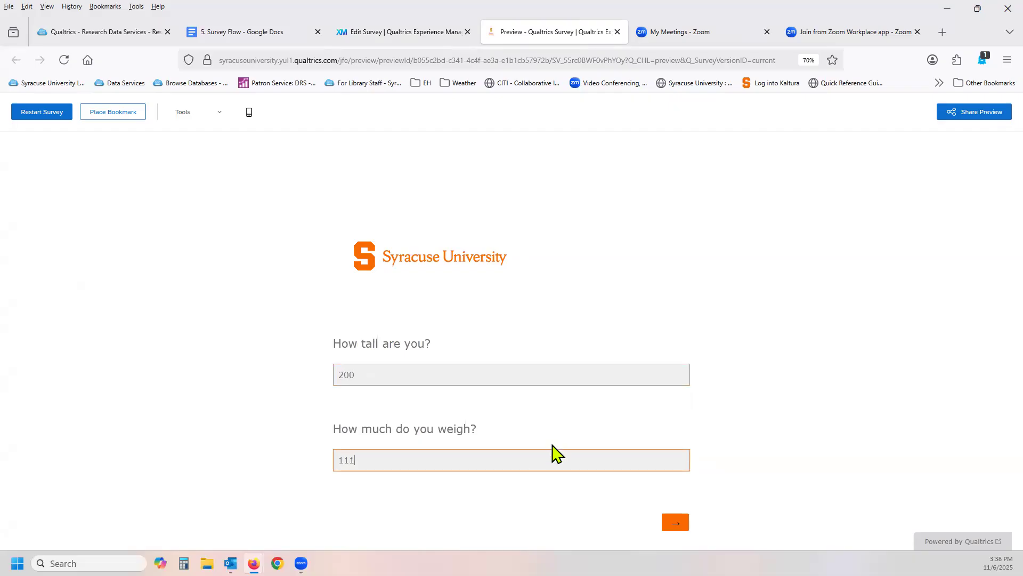
pyautogui.click(671, 522)
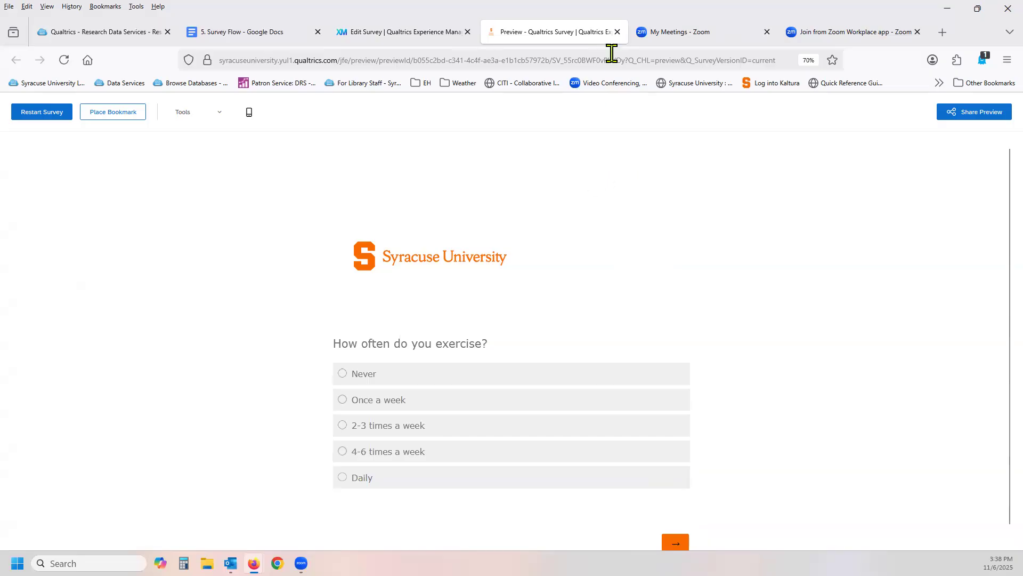
pyautogui.click(618, 31)
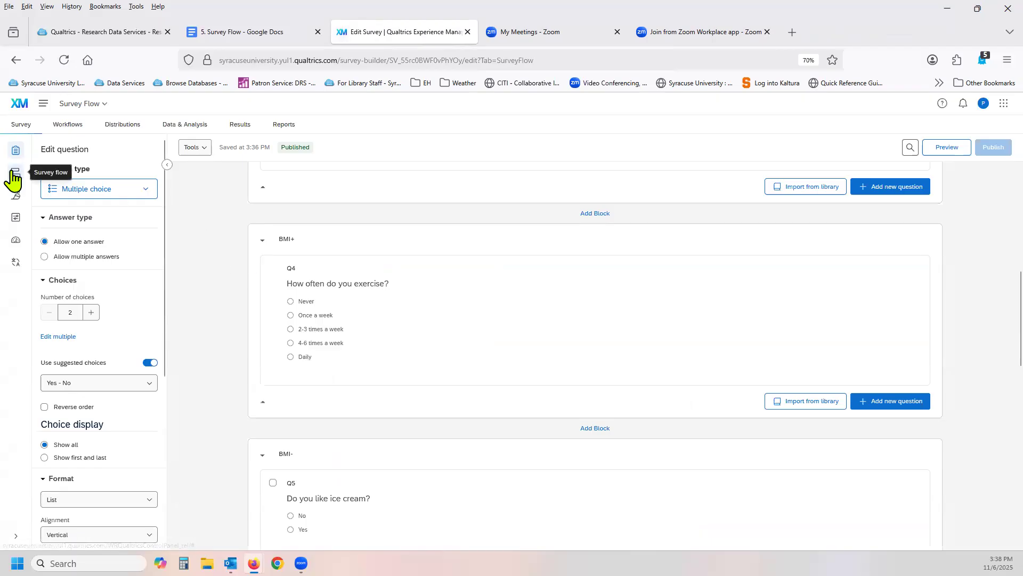
# Open the survey flow and add a Randomizer element at its end.
pyautogui.click(14, 174)
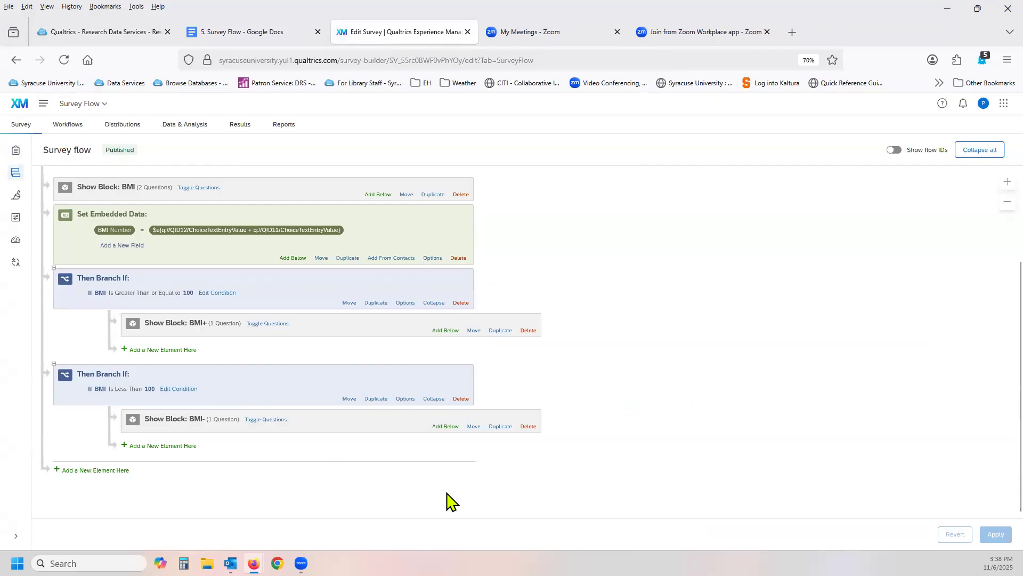
pyautogui.click(118, 472)
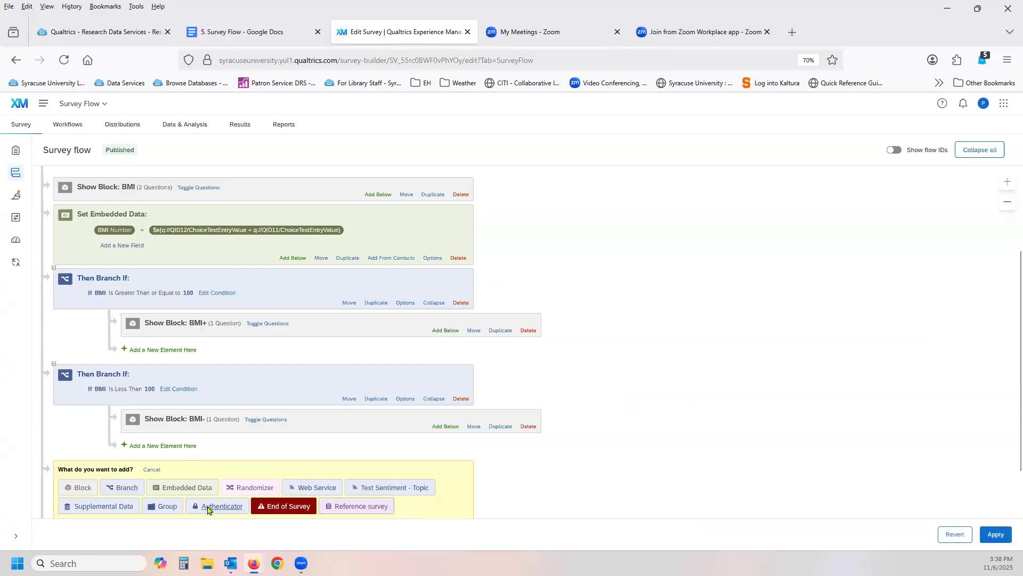
pyautogui.click(251, 488)
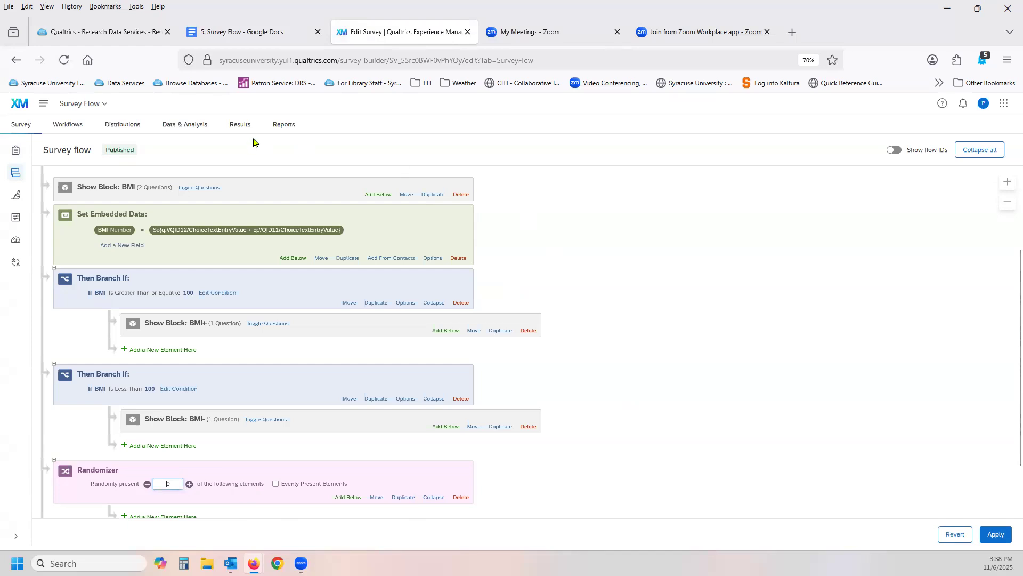
# Open the Experimental Design 1 survey from the Randomization folder inside How-to, leaving the current flow without saving.
pyautogui.click(85, 106)
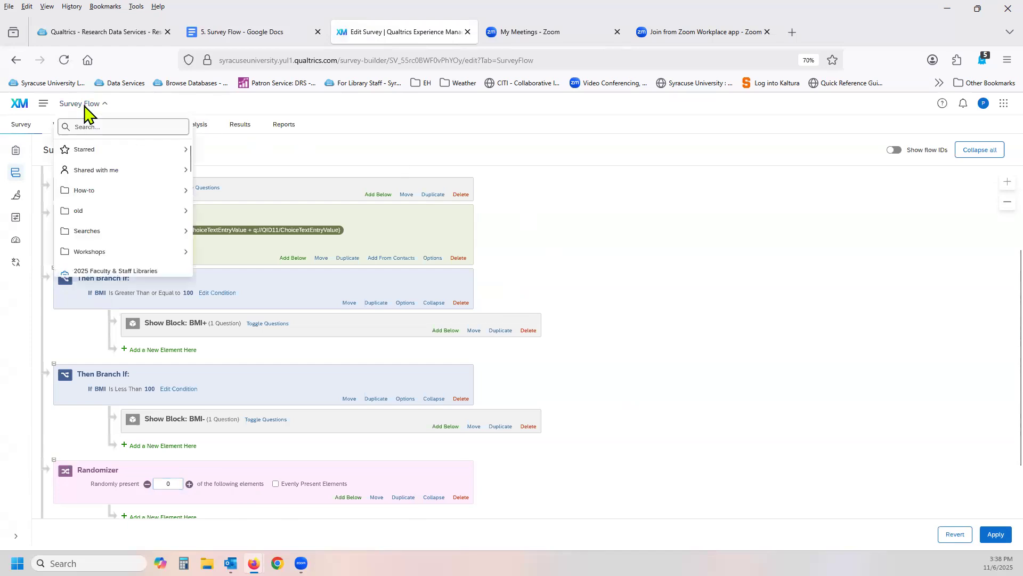
pyautogui.click(79, 193)
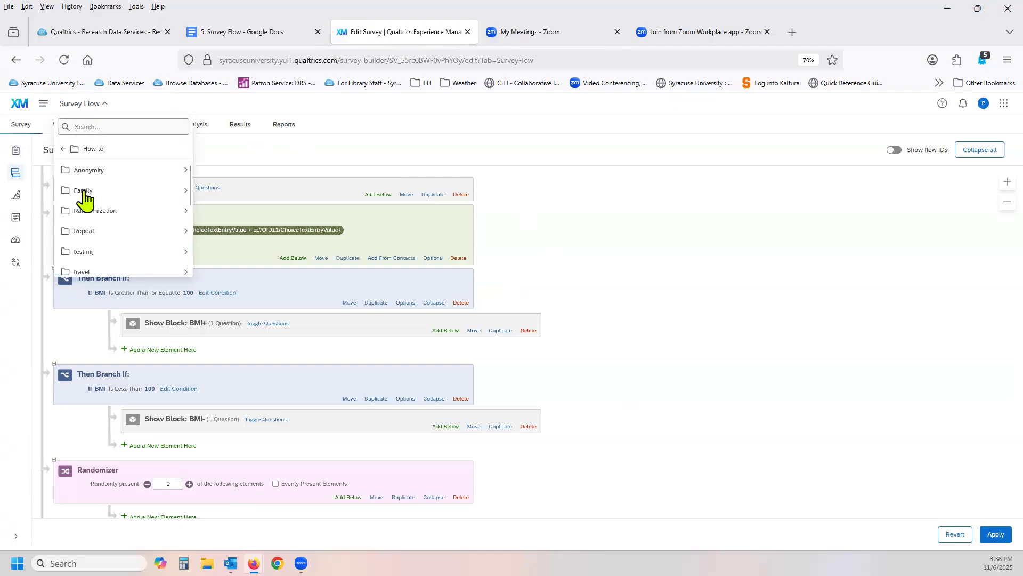
pyautogui.click(132, 213)
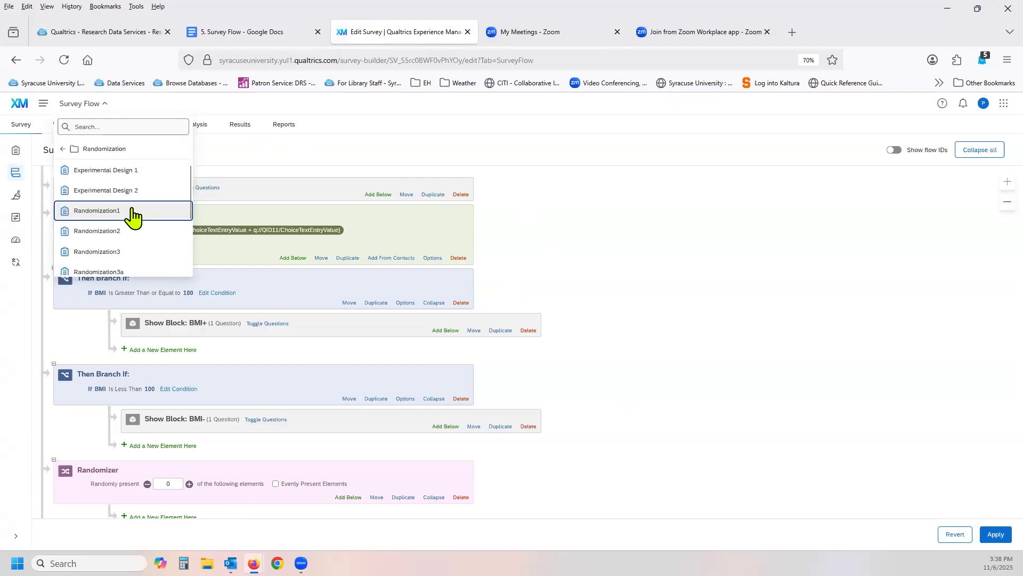
pyautogui.click(125, 171)
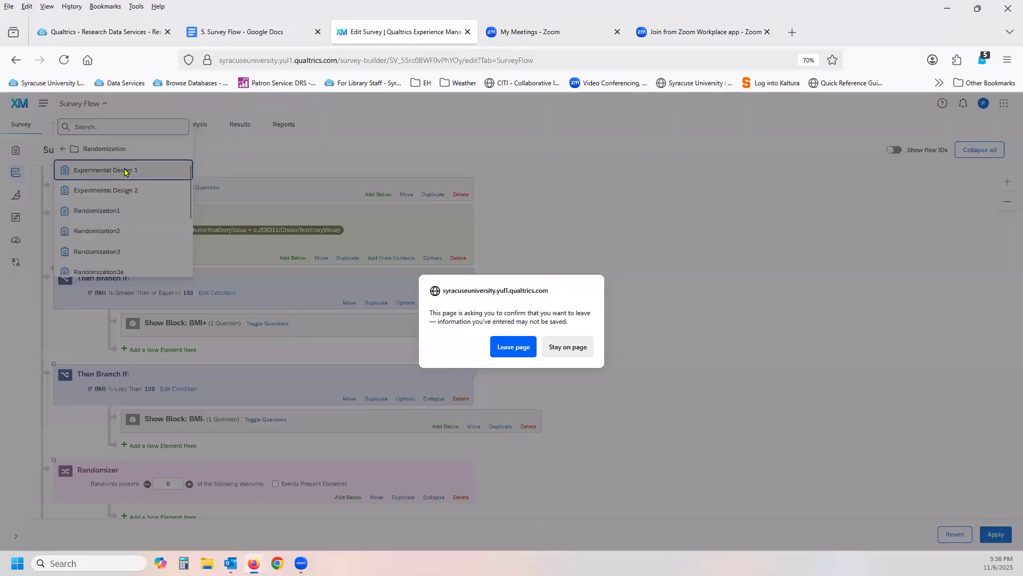
pyautogui.click(505, 352)
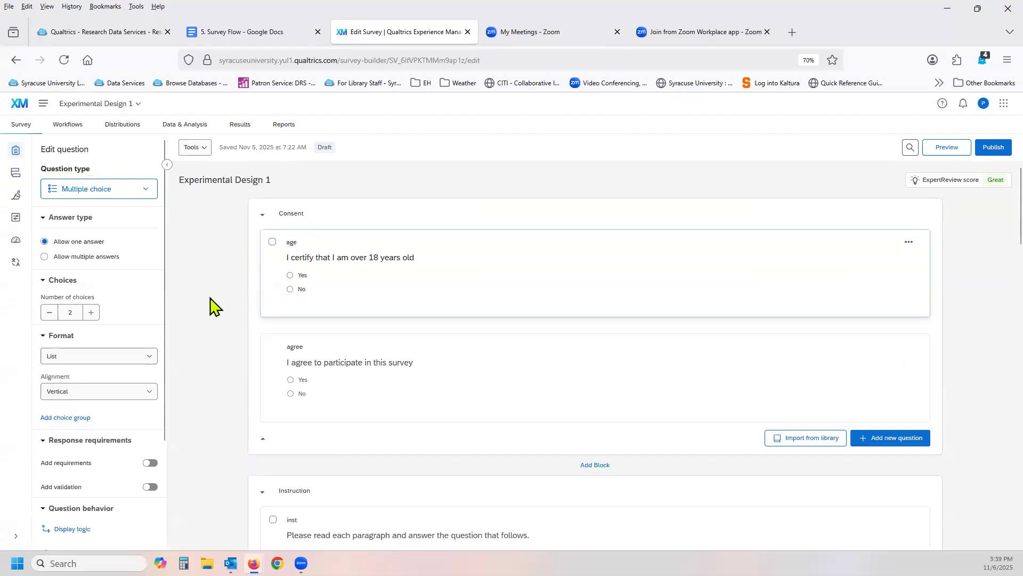
# Look through the question blocks of Experimental Design 1, from Consent to the Dependent block.
pyautogui.scroll(-10, 212, 310)
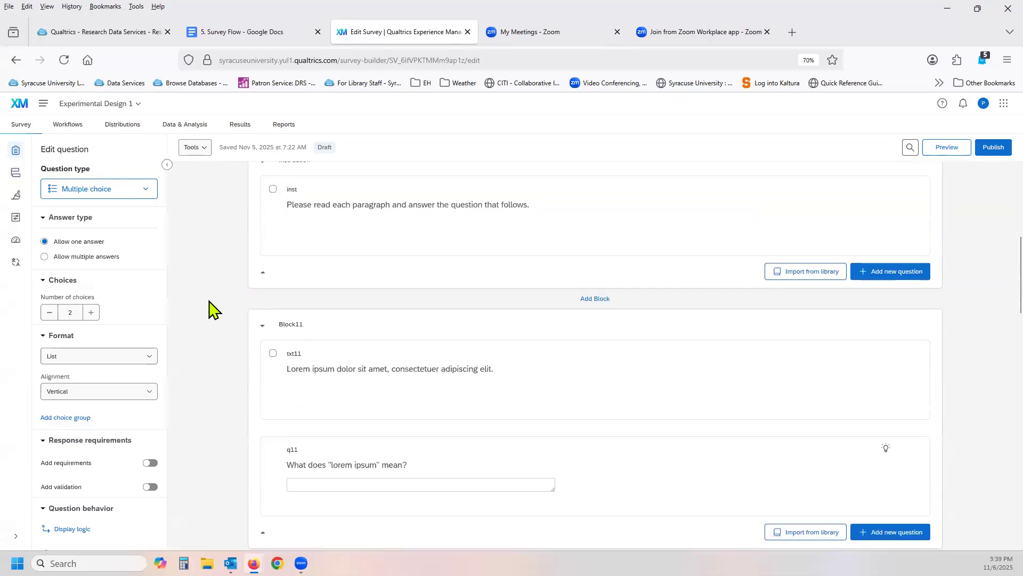
pyautogui.scroll(-10, 212, 309)
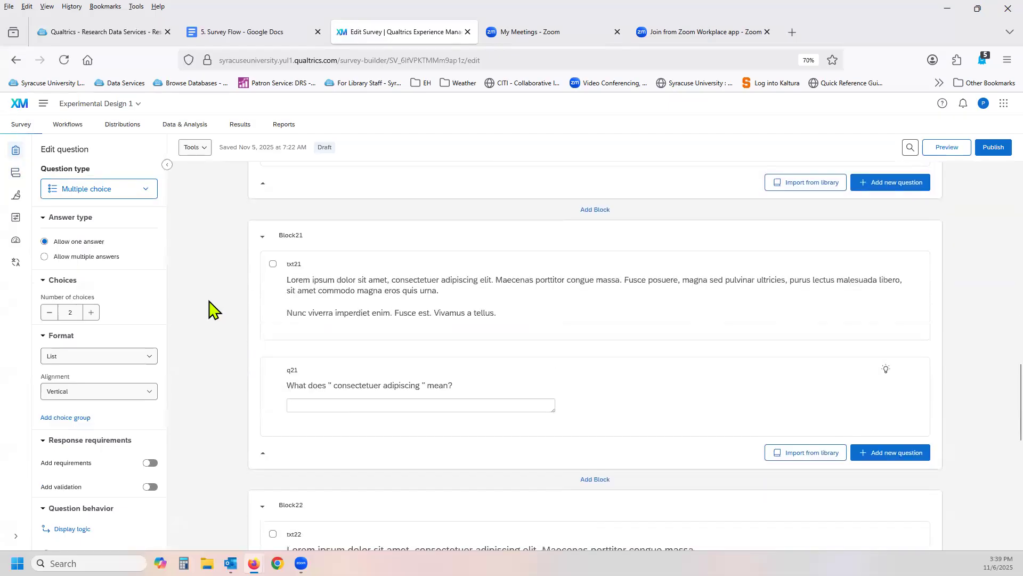
pyautogui.scroll(-2, 212, 309)
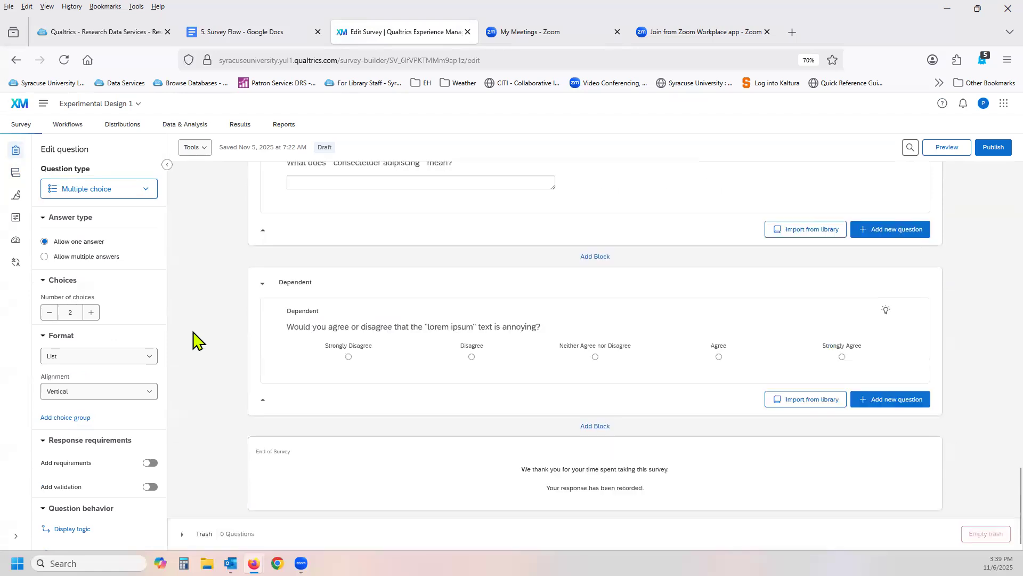
# Open the survey flow of Experimental Design 1 and examine the Randomizer's groups with their embedded data and blocks.
pyautogui.click(15, 182)
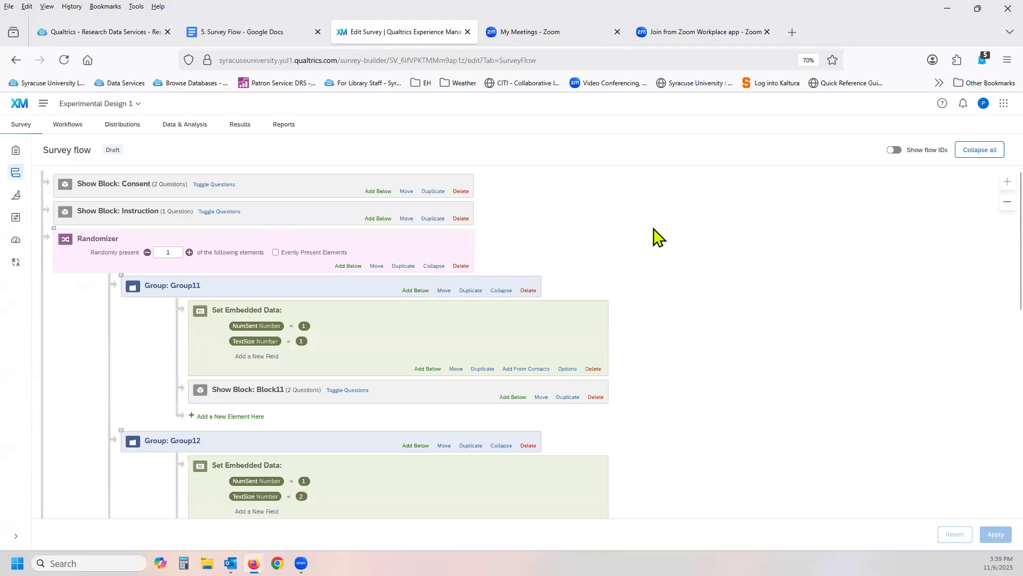
pyautogui.scroll(-1, 772, 243)
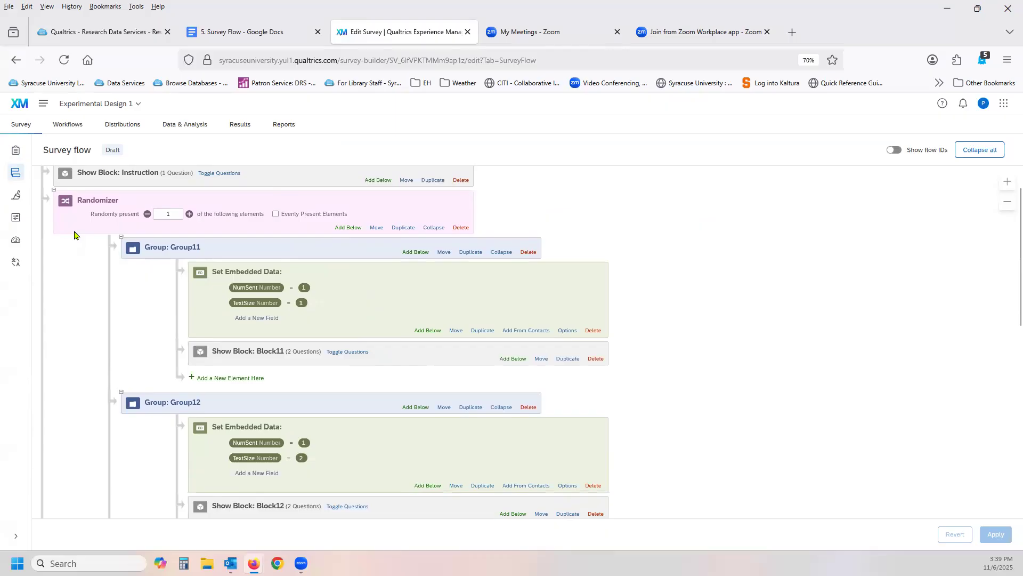
pyautogui.scroll(-3, 74, 235)
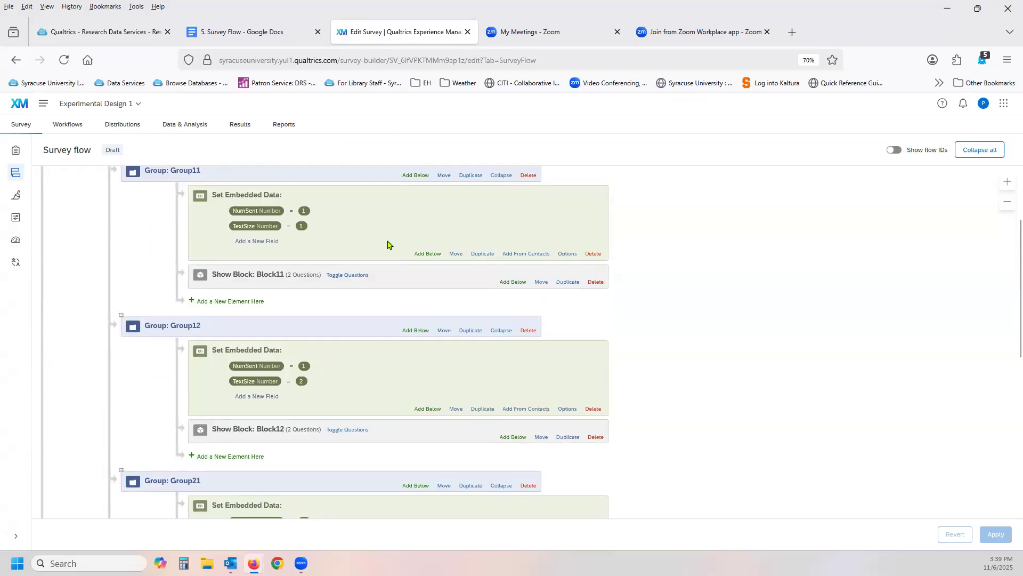
pyautogui.scroll(2, 388, 245)
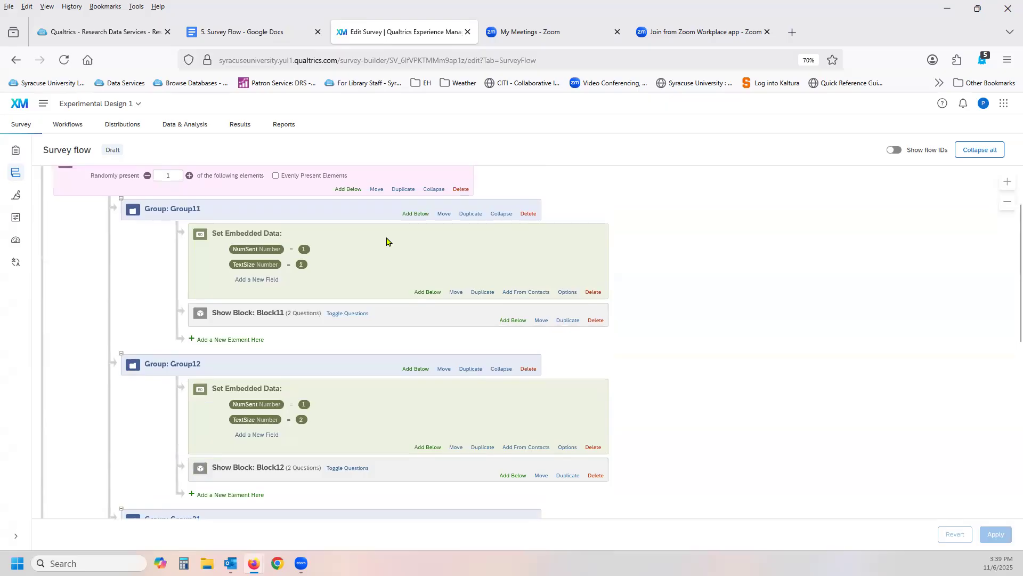
pyautogui.scroll(-5, 387, 241)
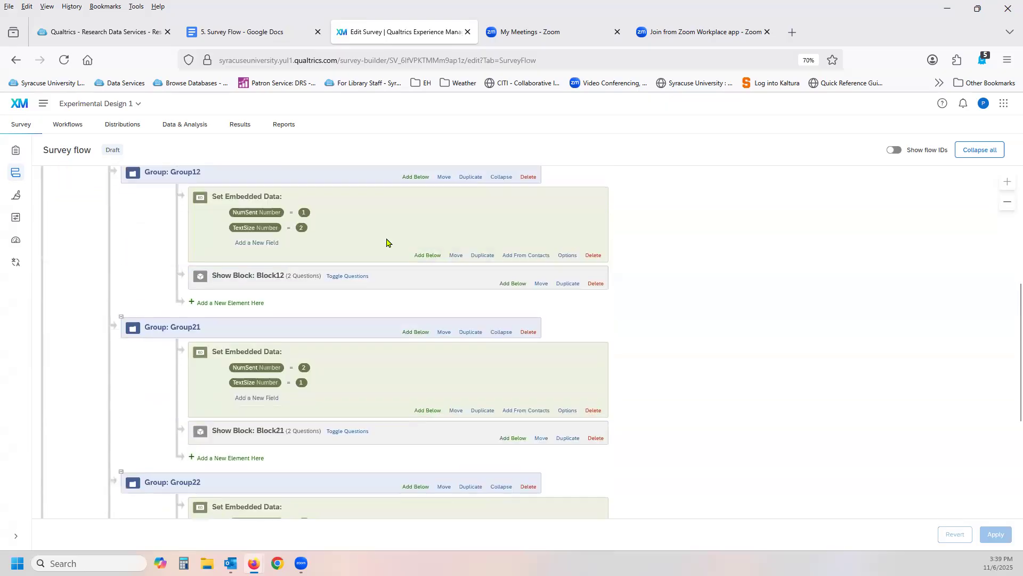
pyautogui.scroll(6, 387, 243)
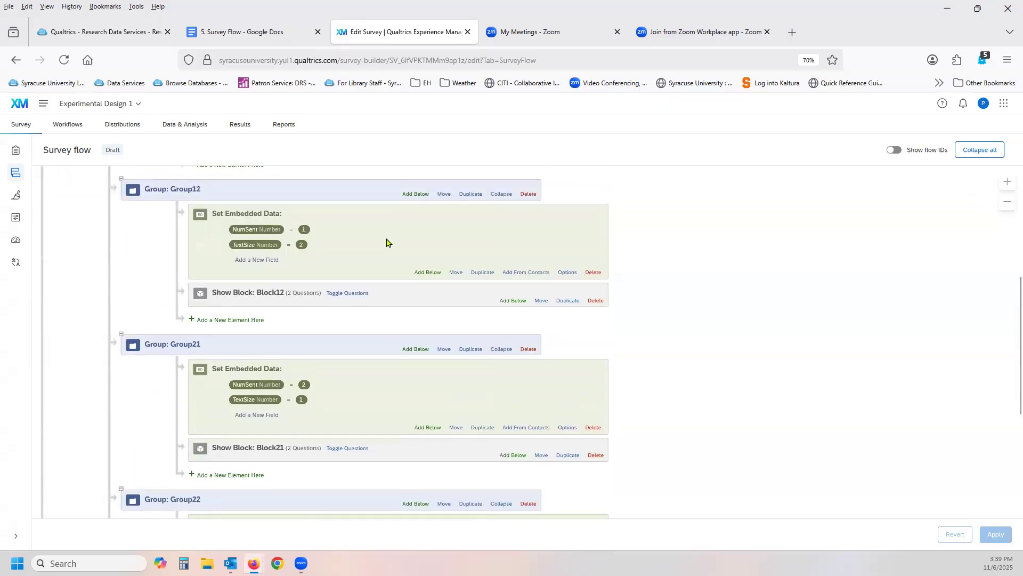
pyautogui.scroll(5, 386, 243)
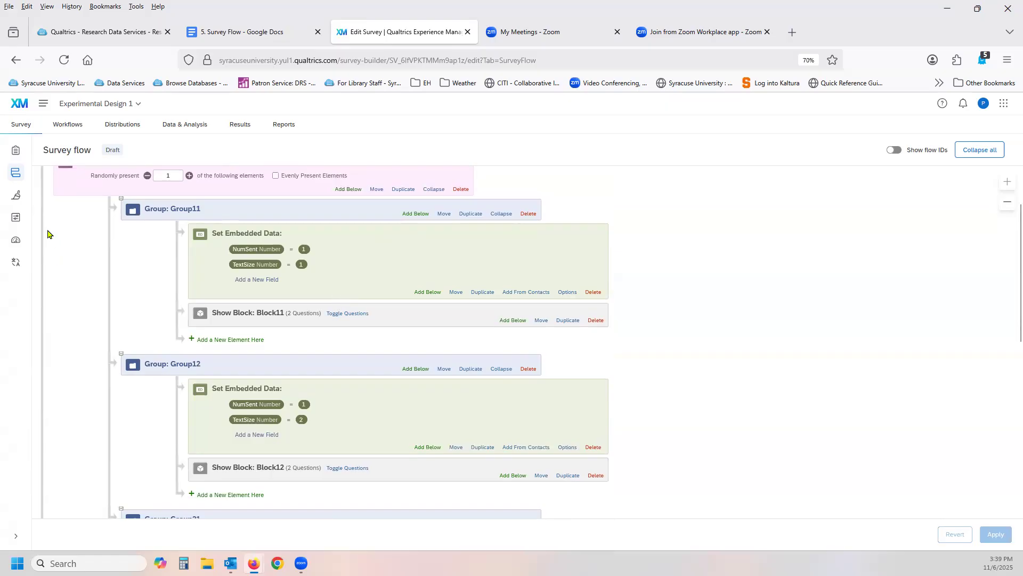
pyautogui.scroll(1, 50, 231)
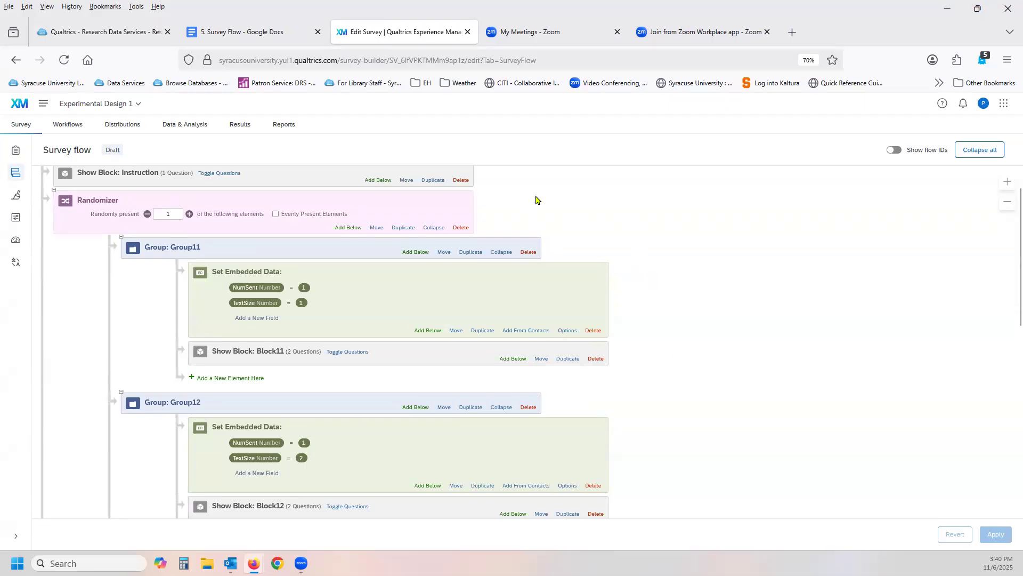
pyautogui.scroll(-3, 613, 226)
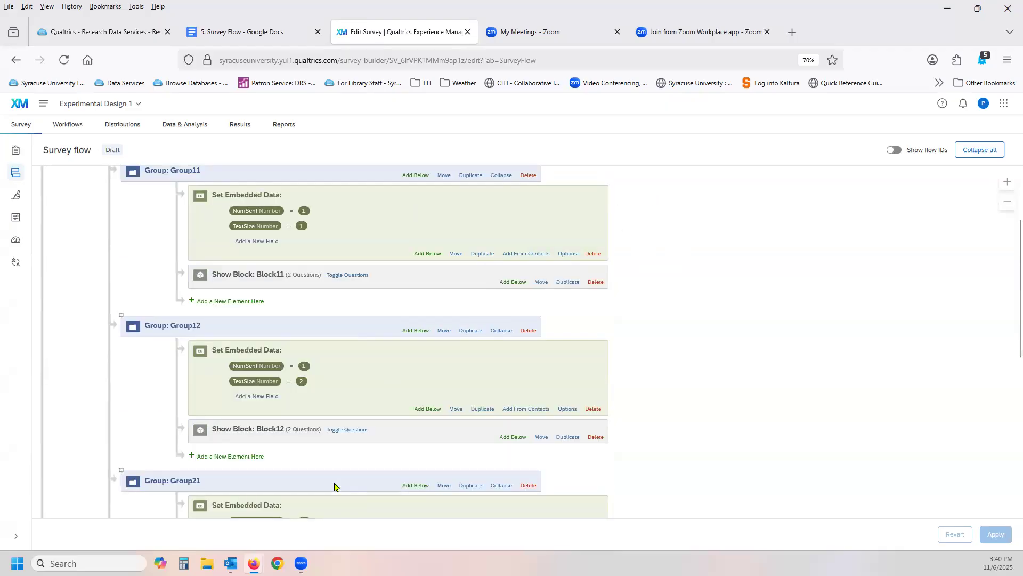
# Examine the flow from Group12 through Group22 to the Dependent block, then return to the Randomizer settings.
pyautogui.scroll(-6, 685, 295)
pyautogui.scroll(-5, 685, 298)
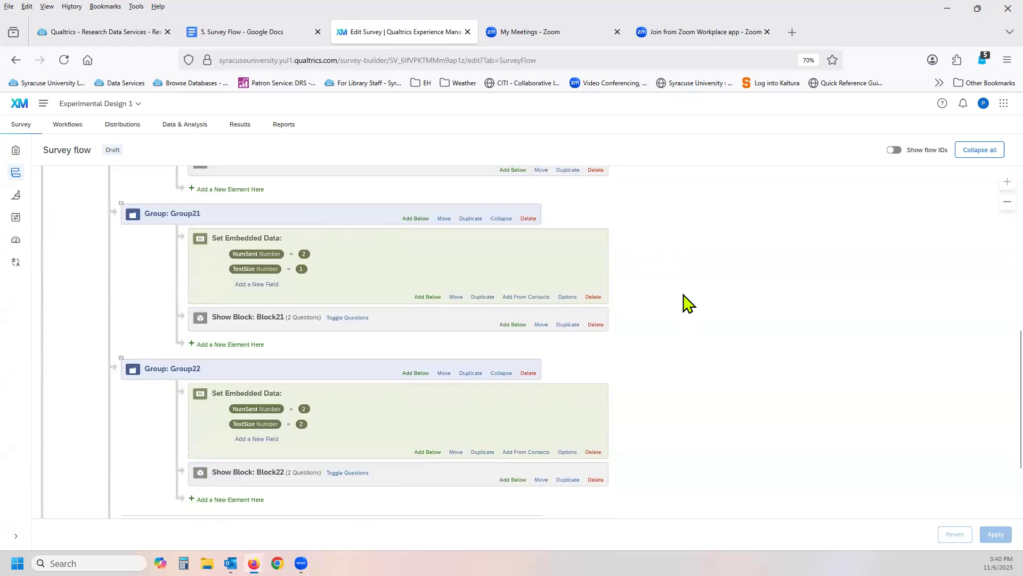
pyautogui.scroll(-4, 685, 299)
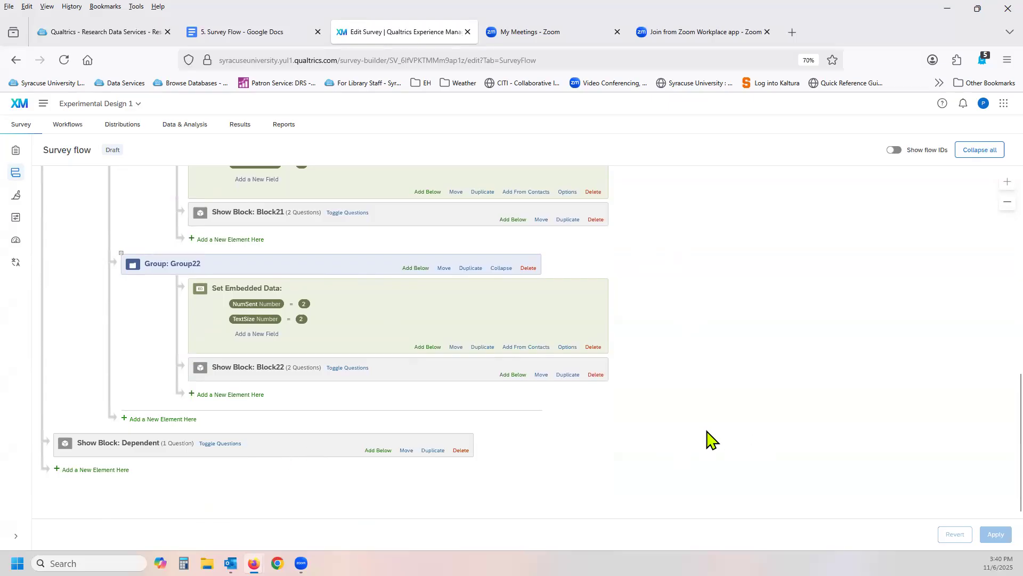
pyautogui.scroll(1, 693, 421)
pyautogui.scroll(8, 693, 421)
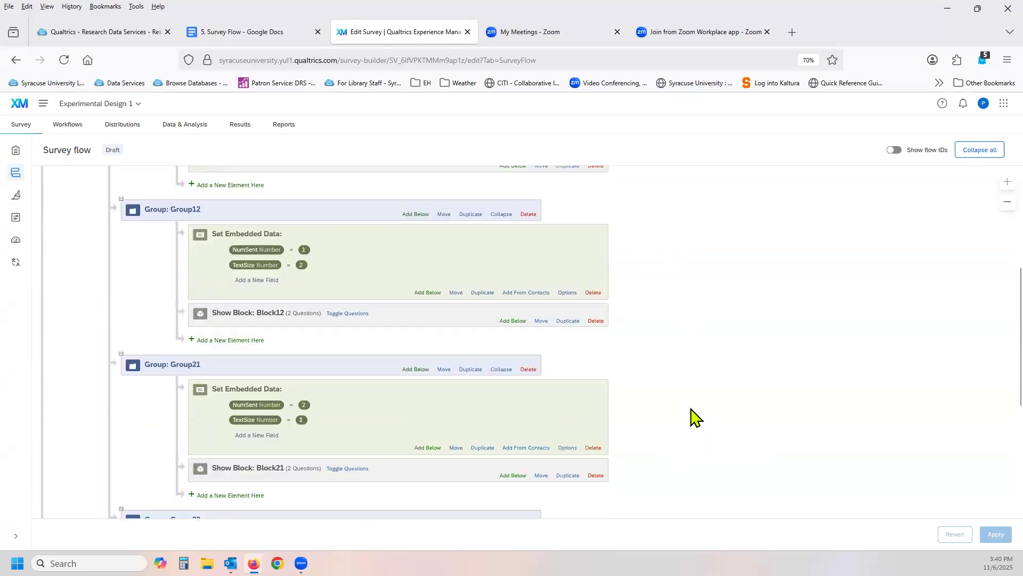
pyautogui.scroll(1, 693, 416)
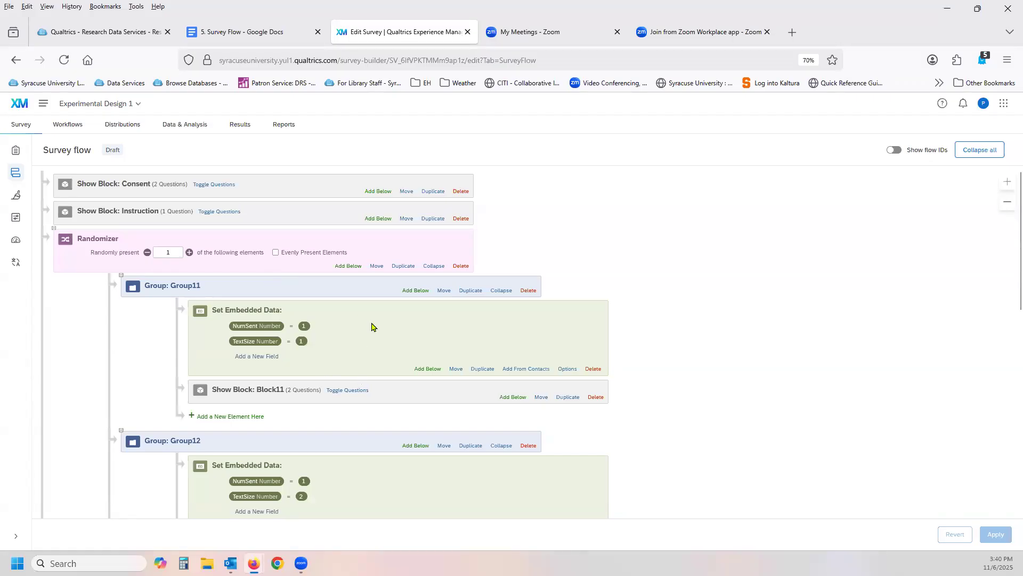
# Turn on Evenly Present Elements for the Randomizer, save its element counts, and apply the flow.
pyautogui.click(276, 254)
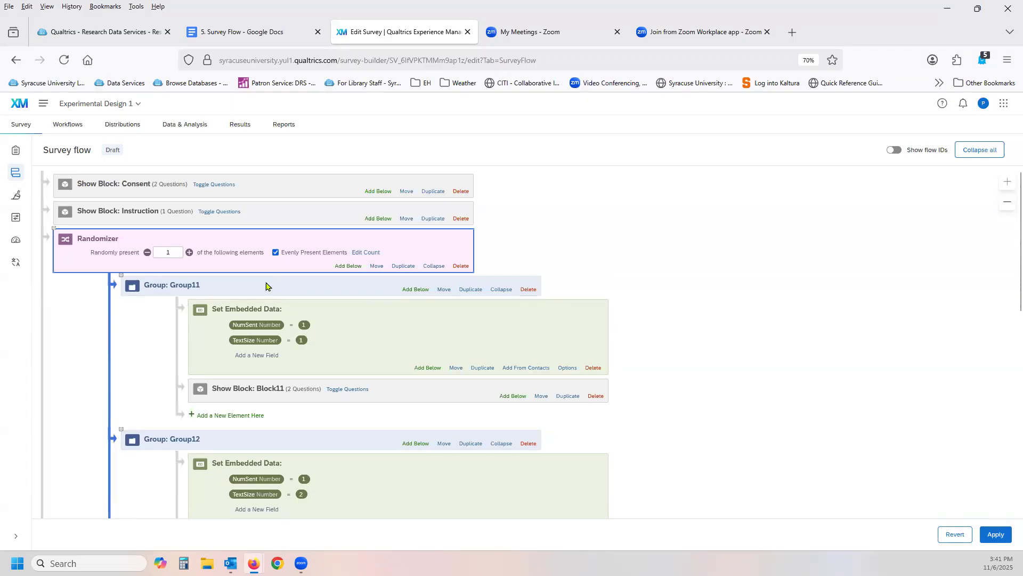
pyautogui.click(365, 254)
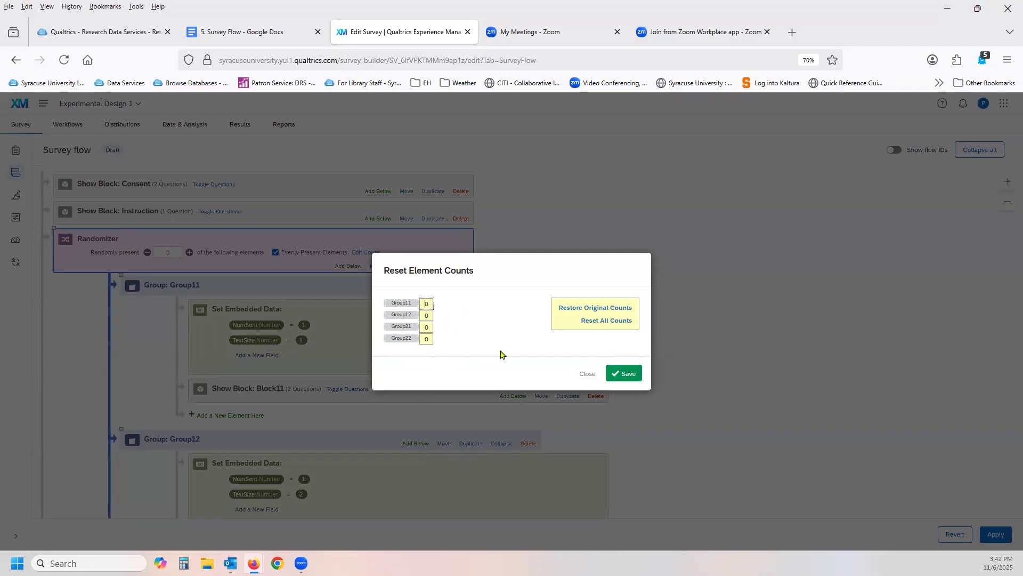
pyautogui.click(627, 373)
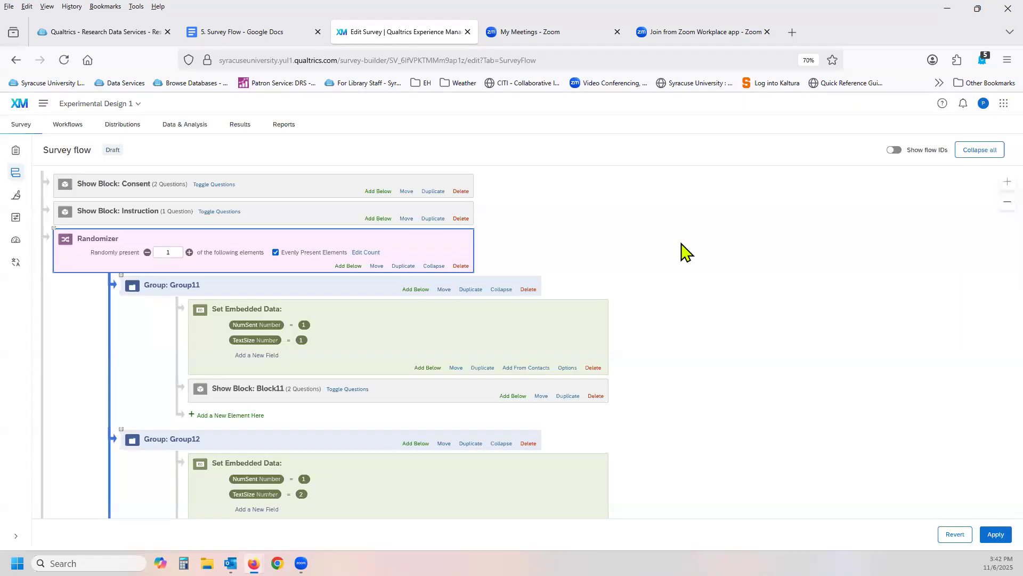
pyautogui.click(995, 535)
# Generate 100 test responses for Experimental Design 1, showing the additional options but leaving them at their defaults.
pyautogui.click(17, 152)
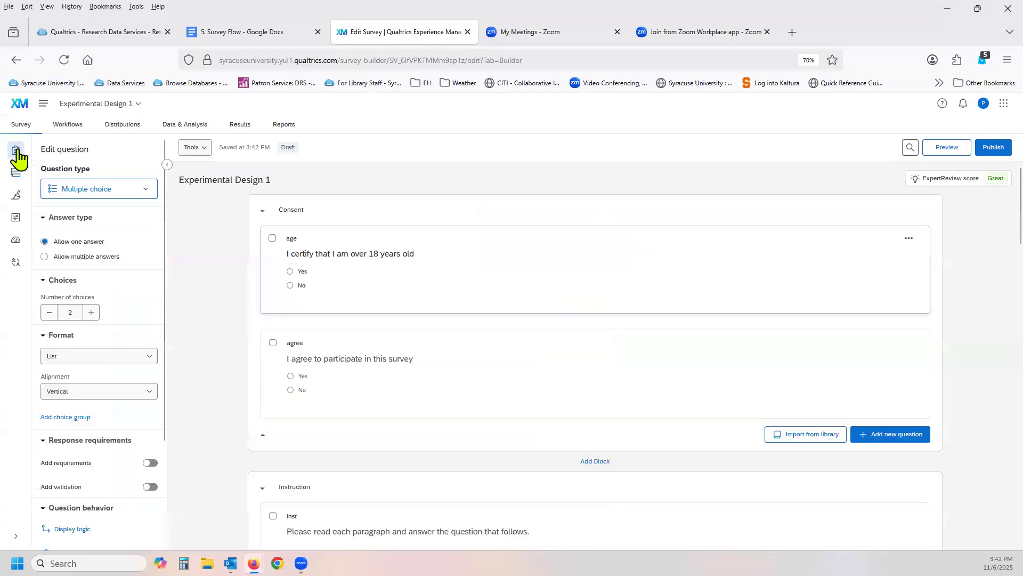
pyautogui.click(202, 151)
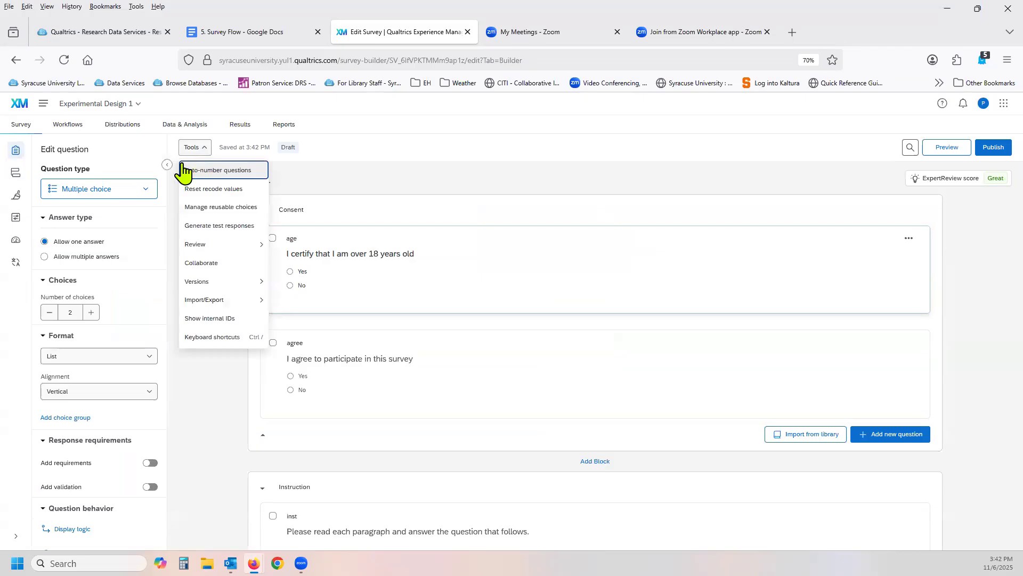
pyautogui.click(220, 226)
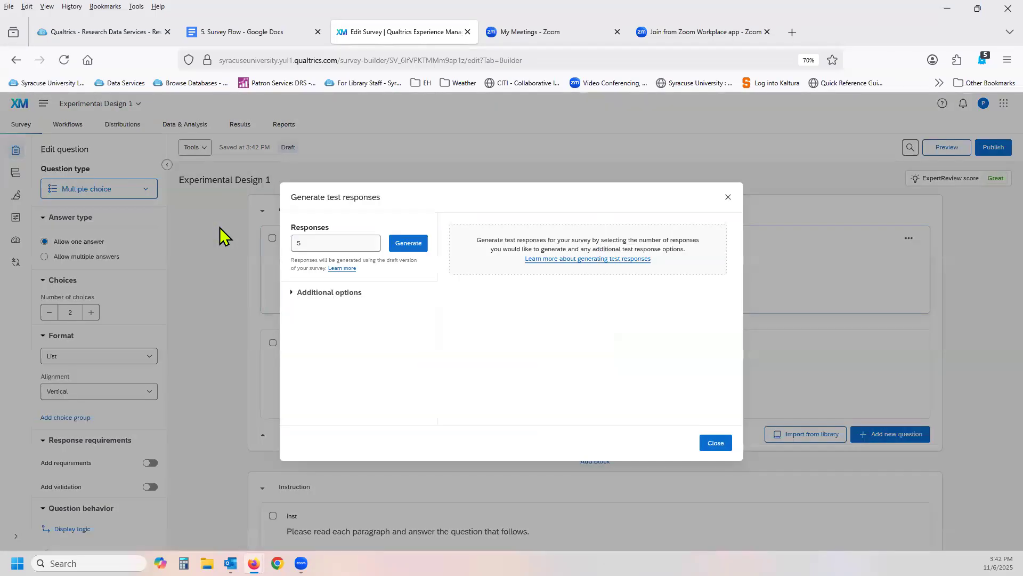
pyautogui.doubleClick(312, 244)
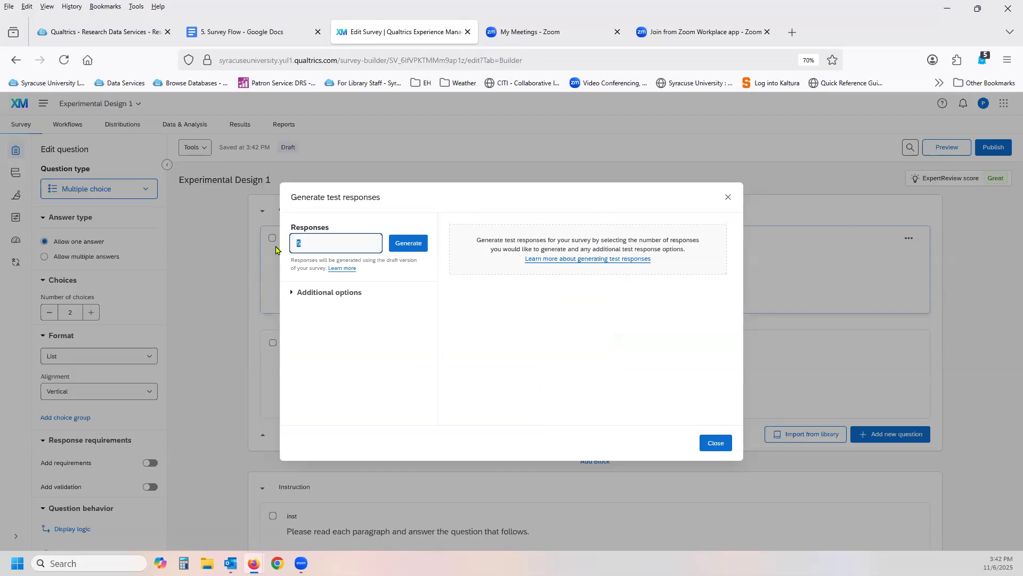
pyautogui.write('100')
pyautogui.click(315, 299)
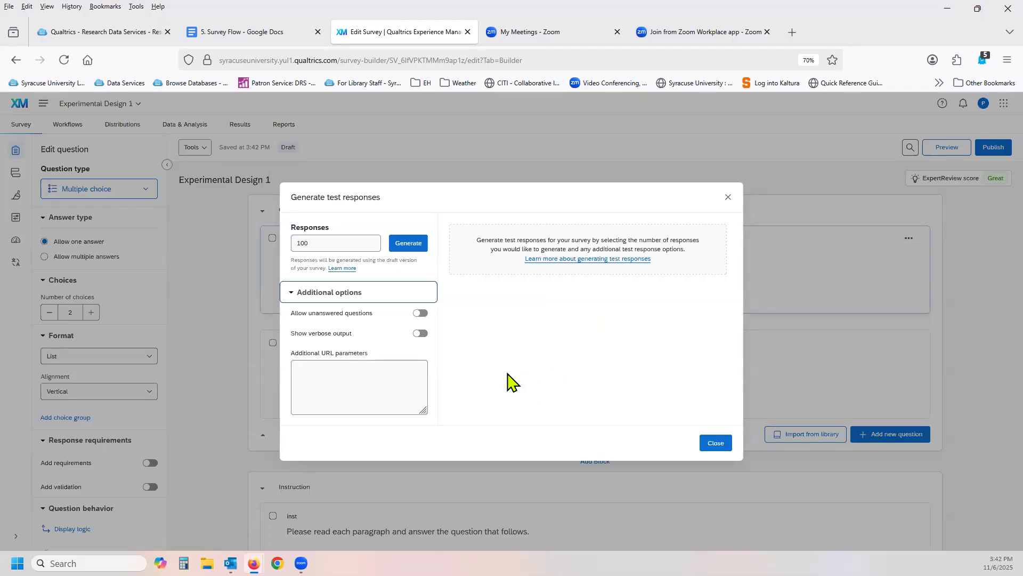
pyautogui.click(401, 253)
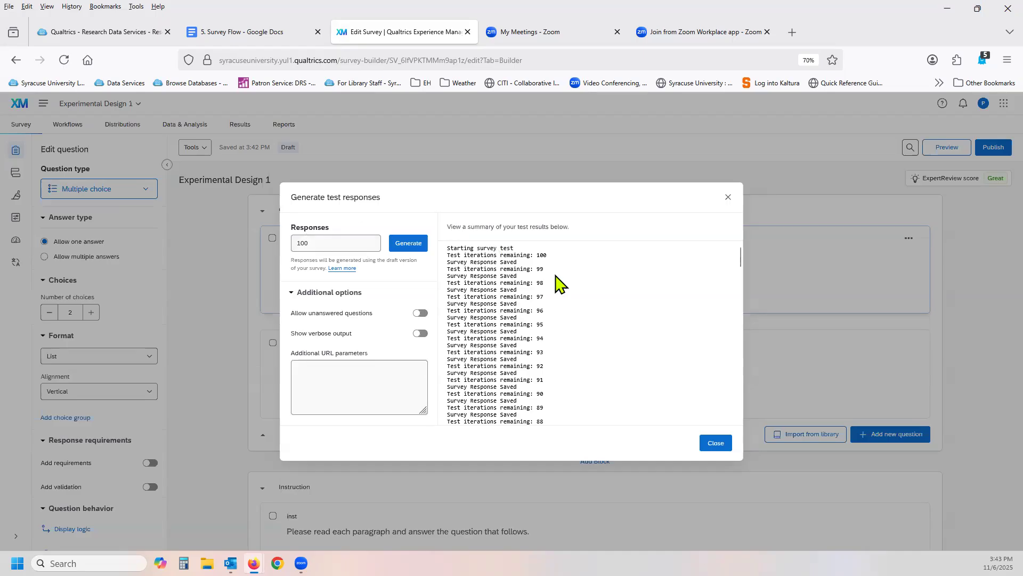
# Read the test response log through to the survey test summary and close it.
pyautogui.scroll(-3, 555, 278)
pyautogui.scroll(-10, 553, 279)
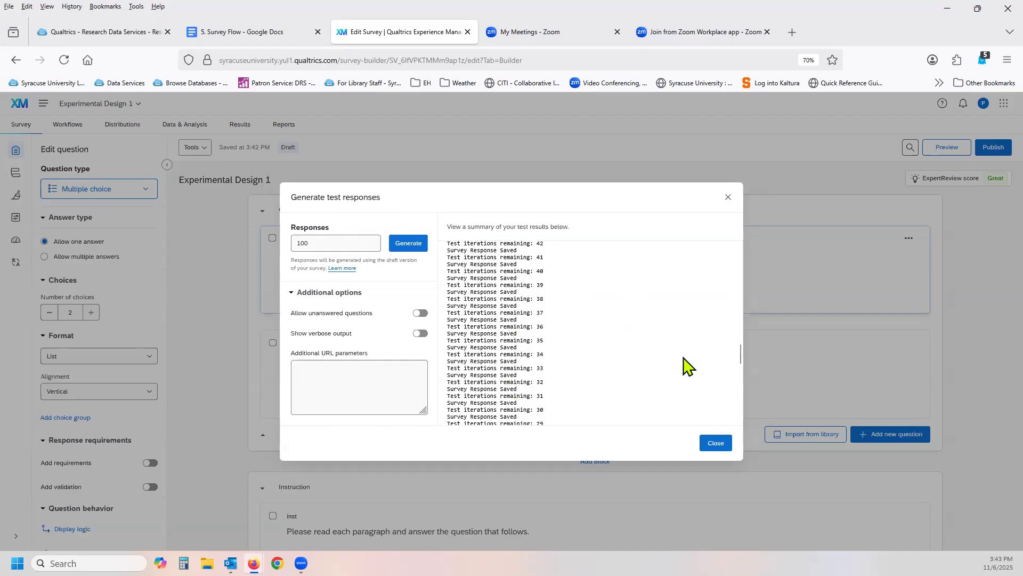
pyautogui.scroll(-10, 653, 338)
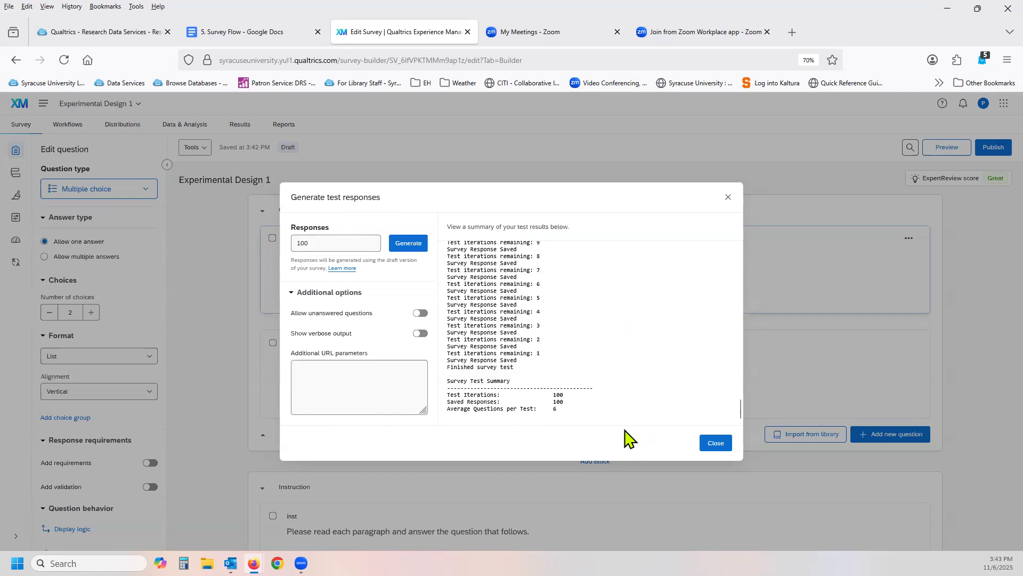
pyautogui.click(715, 443)
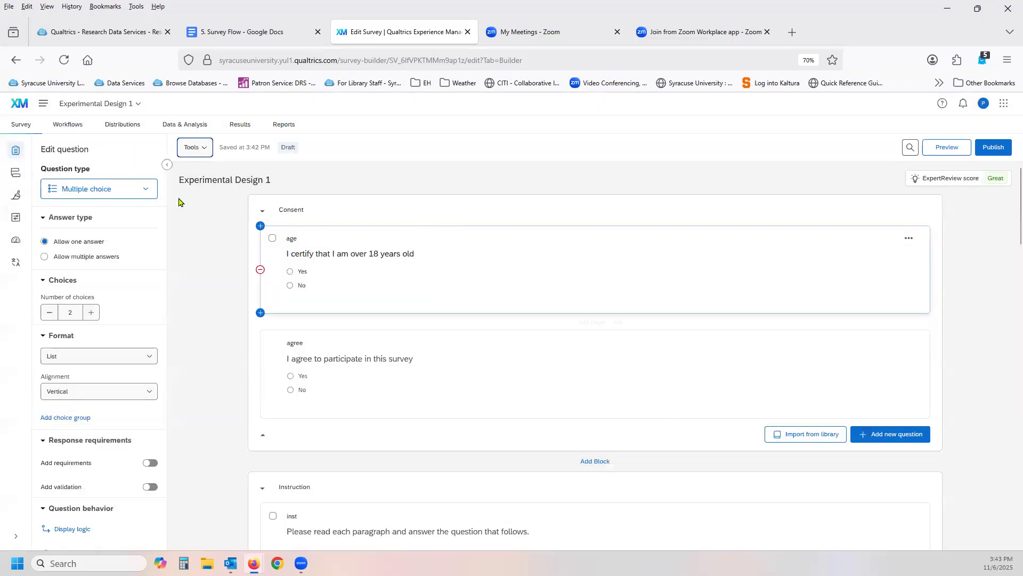
# In the survey flow, reset all the Randomizer's element counts, turn off Evenly Present Elements, and apply the change.
pyautogui.click(15, 173)
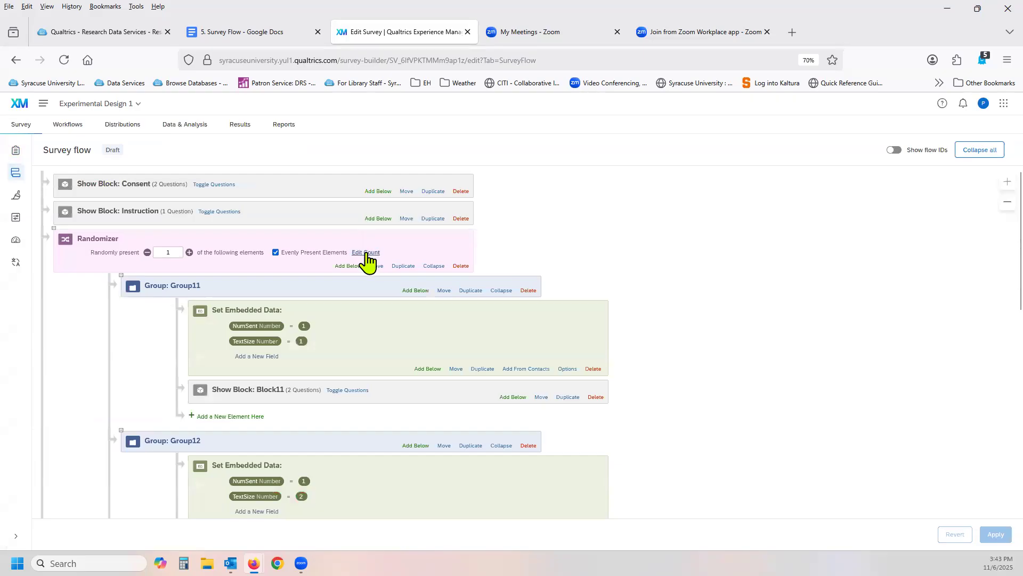
pyautogui.click(366, 253)
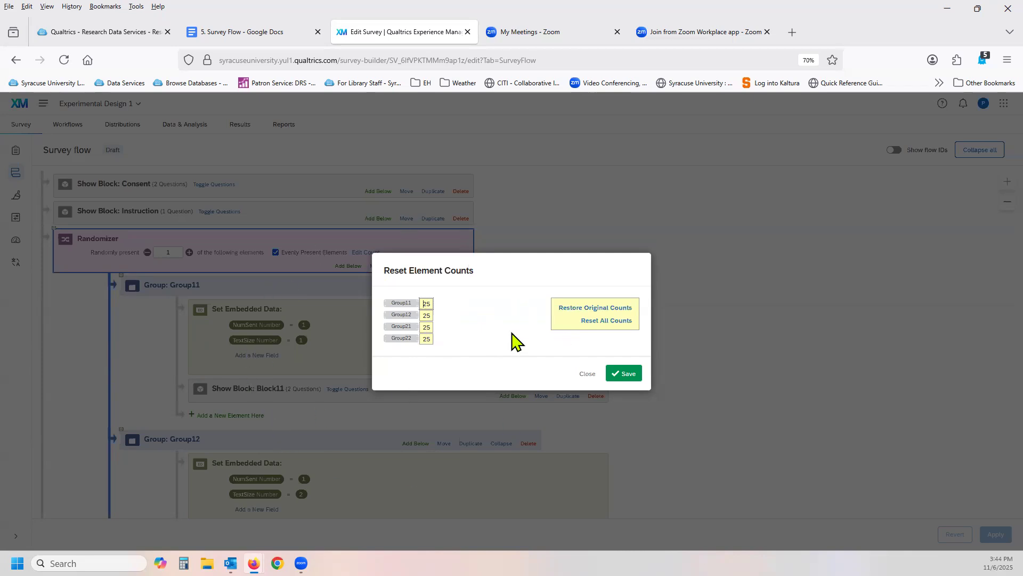
pyautogui.click(611, 322)
pyautogui.click(618, 374)
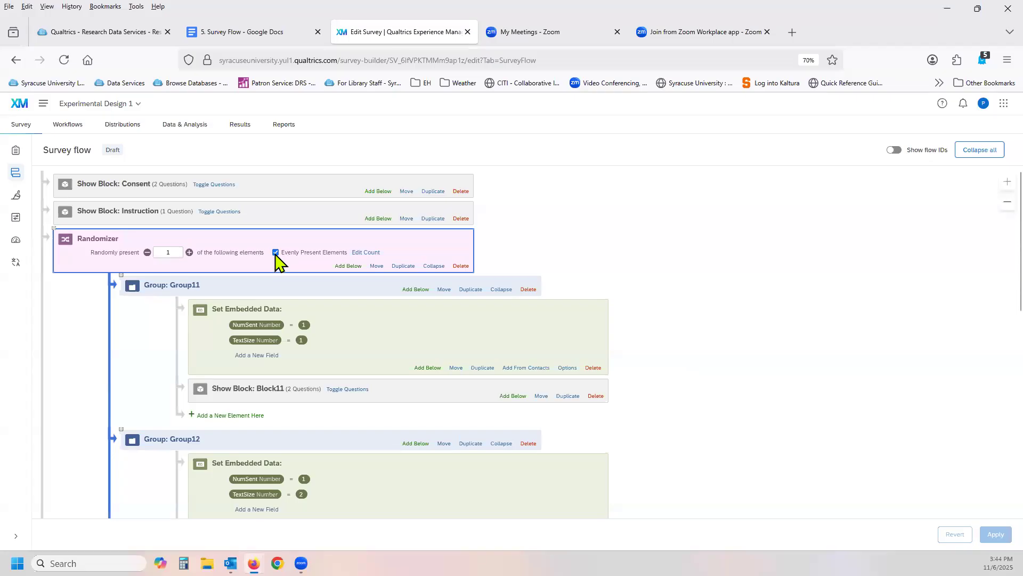
pyautogui.click(276, 253)
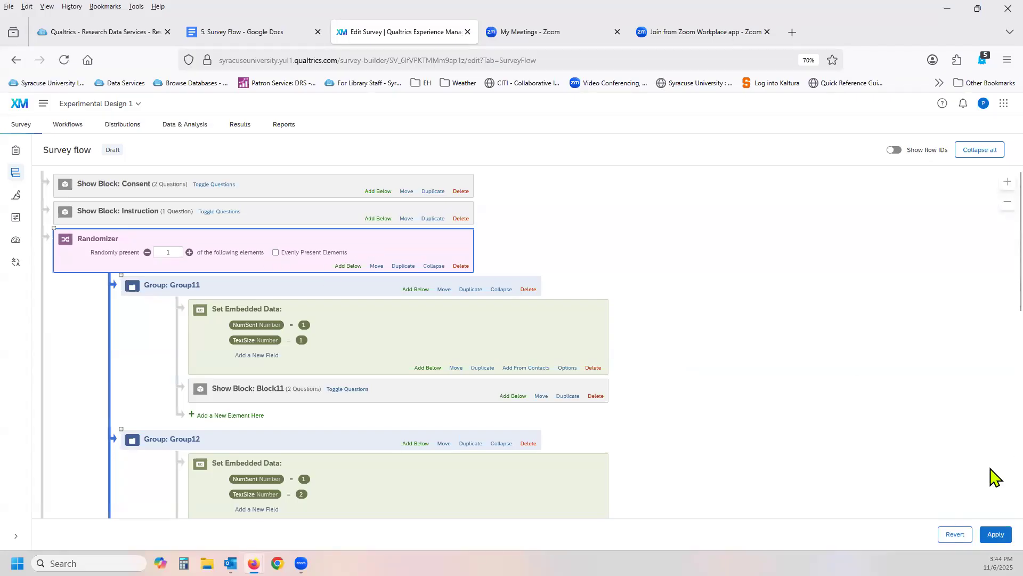
pyautogui.click(996, 536)
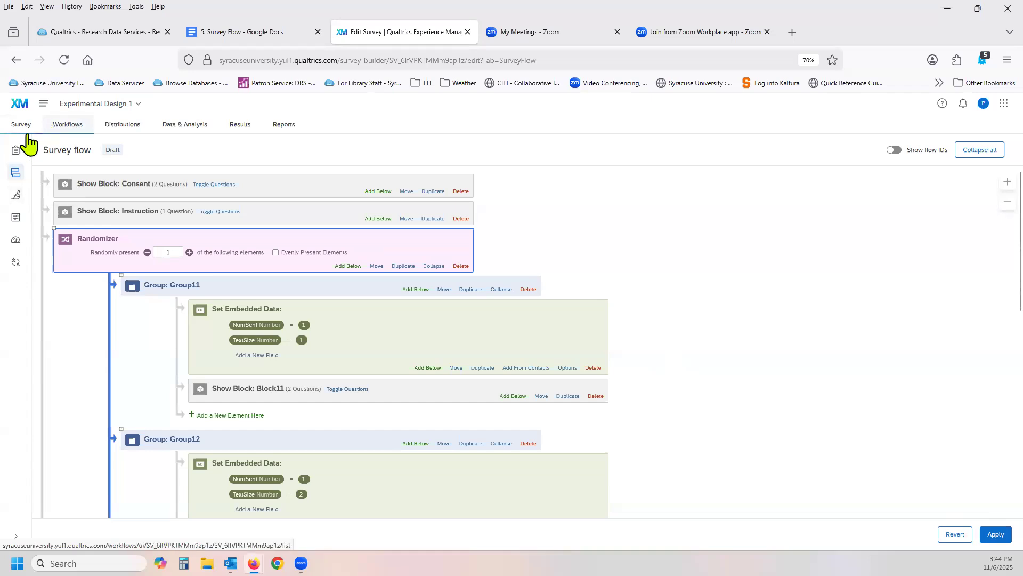
# Generate another 100 test responses from the survey builder, with the Randomizer's even presentation off.
pyautogui.click(15, 153)
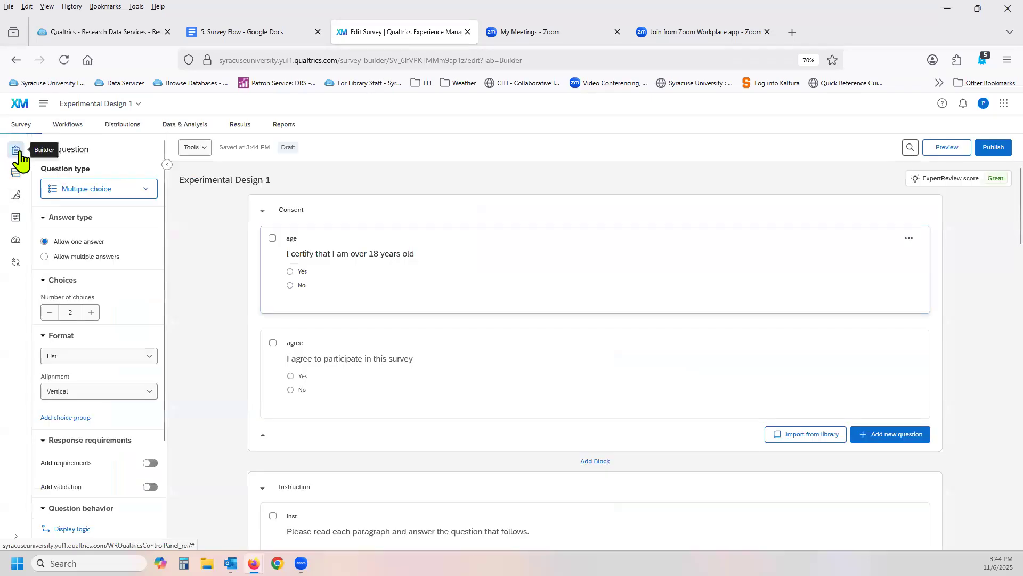
pyautogui.click(204, 158)
pyautogui.click(229, 225)
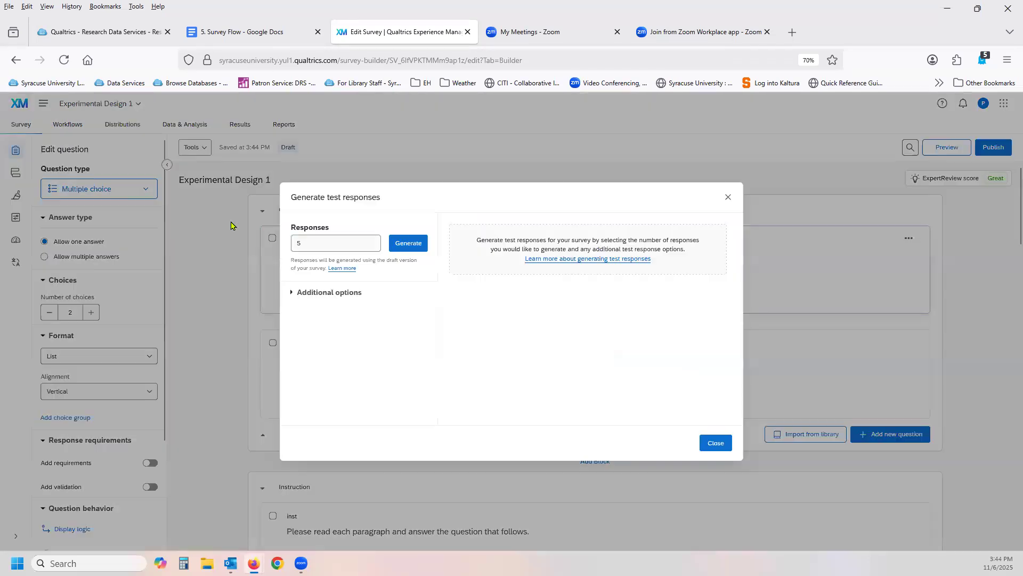
pyautogui.moveTo(321, 245); pyautogui.dragTo(265, 246)
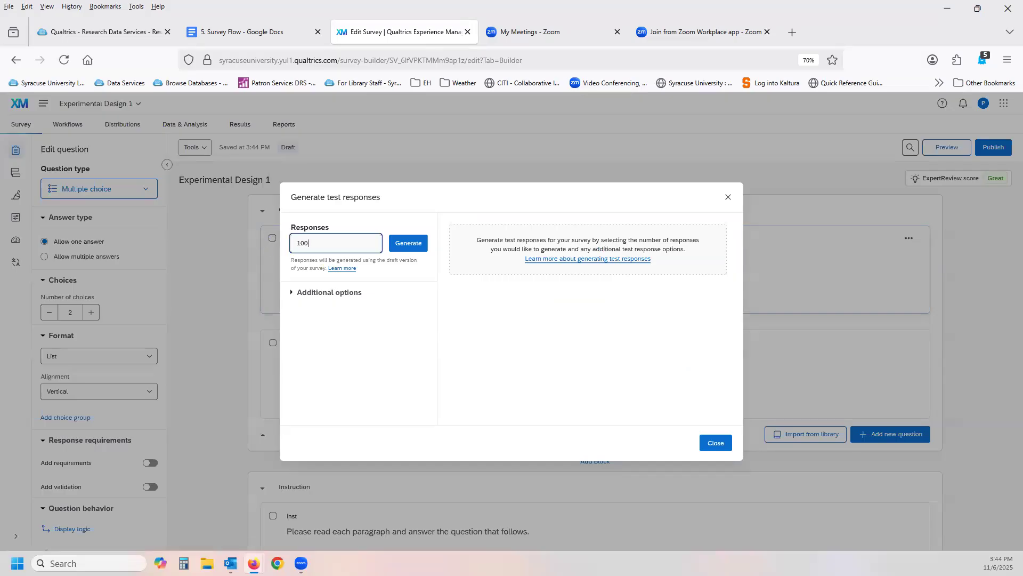
pyautogui.click(404, 244)
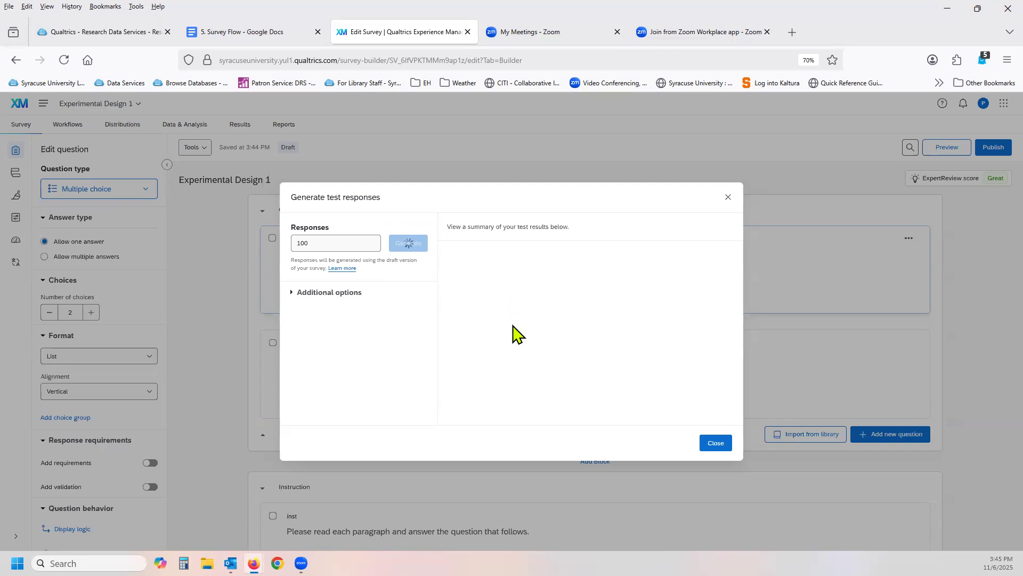
pyautogui.click(715, 443)
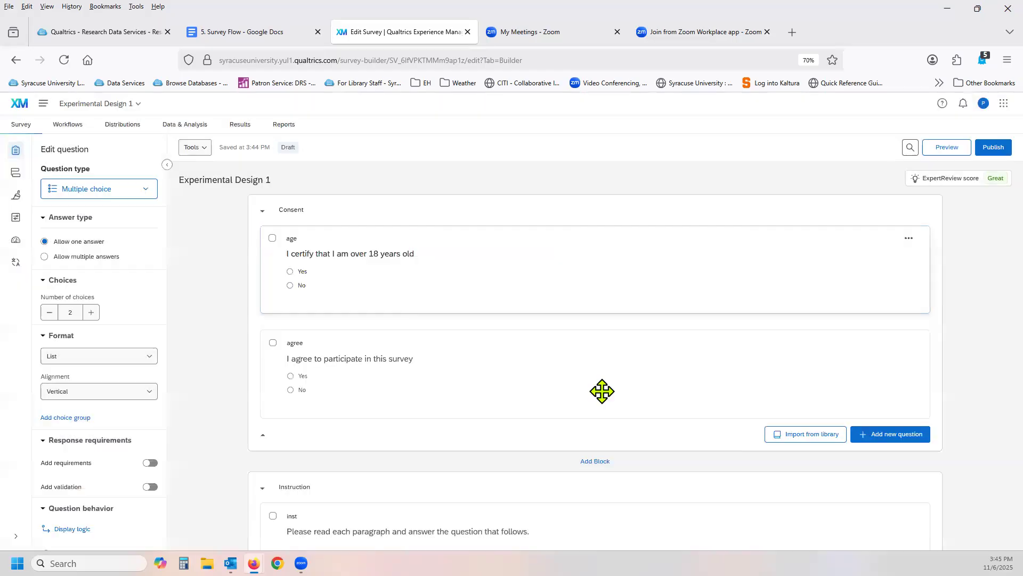
# Turn Evenly Present Elements back on for the Randomizer, reset all its element counts, and apply the flow.
pyautogui.click(16, 173)
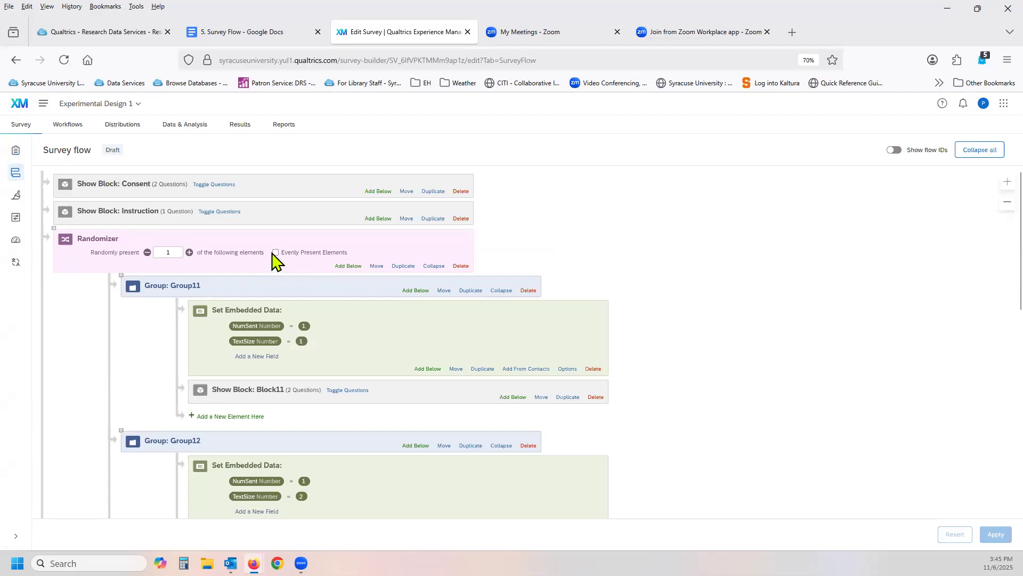
pyautogui.click(275, 252)
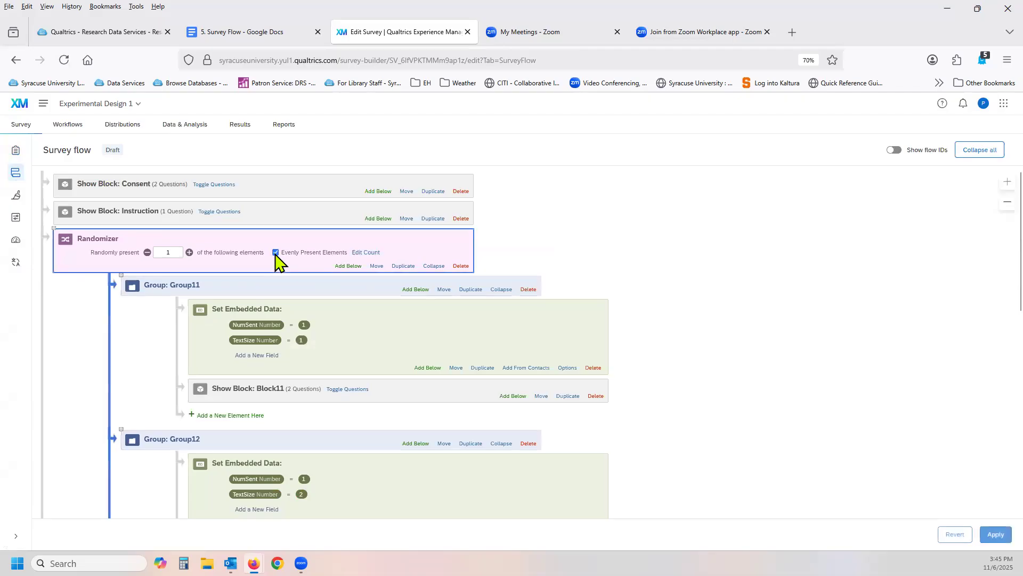
pyautogui.click(364, 254)
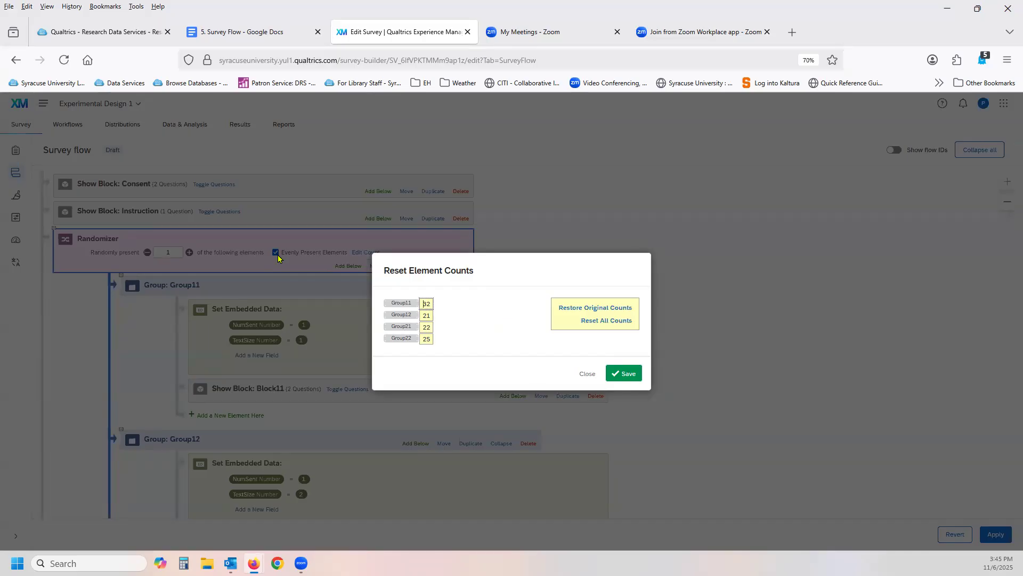
pyautogui.click(593, 323)
pyautogui.moveTo(432, 304); pyautogui.dragTo(407, 304)
pyautogui.click(619, 374)
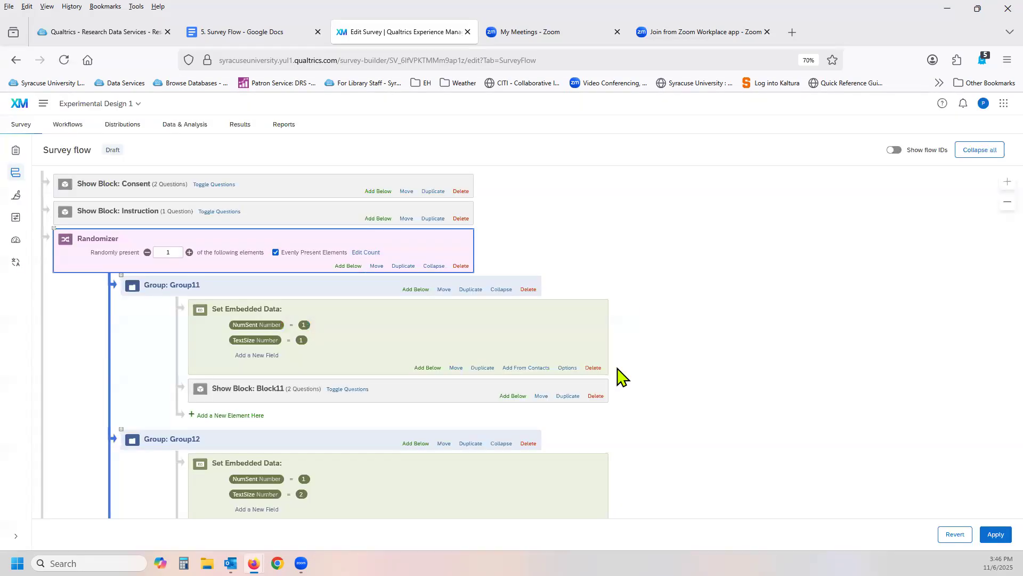
pyautogui.click(1001, 535)
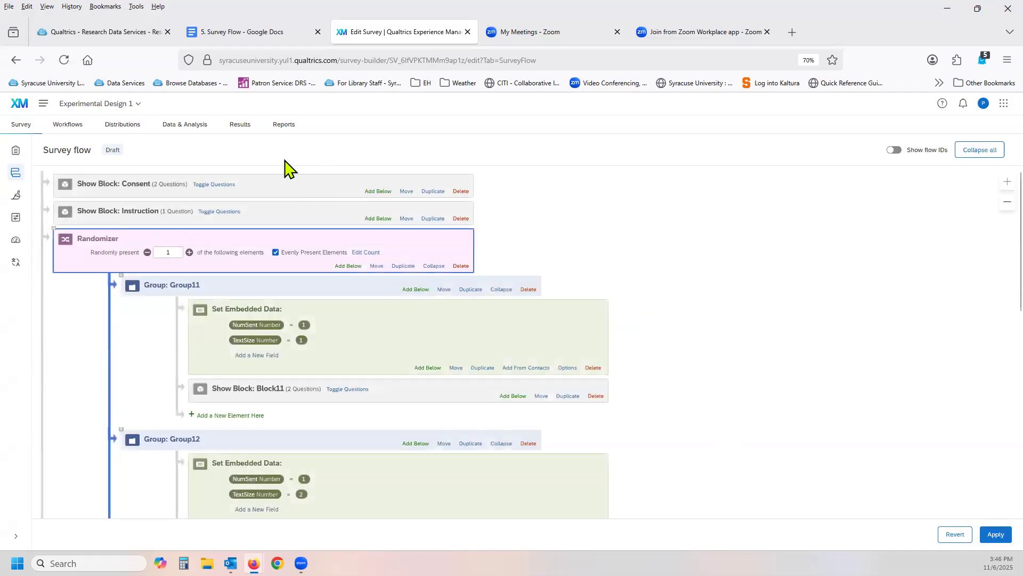
# Open the Experimental Design 2 survey from the Randomization folder inside How-to.
pyautogui.click(114, 105)
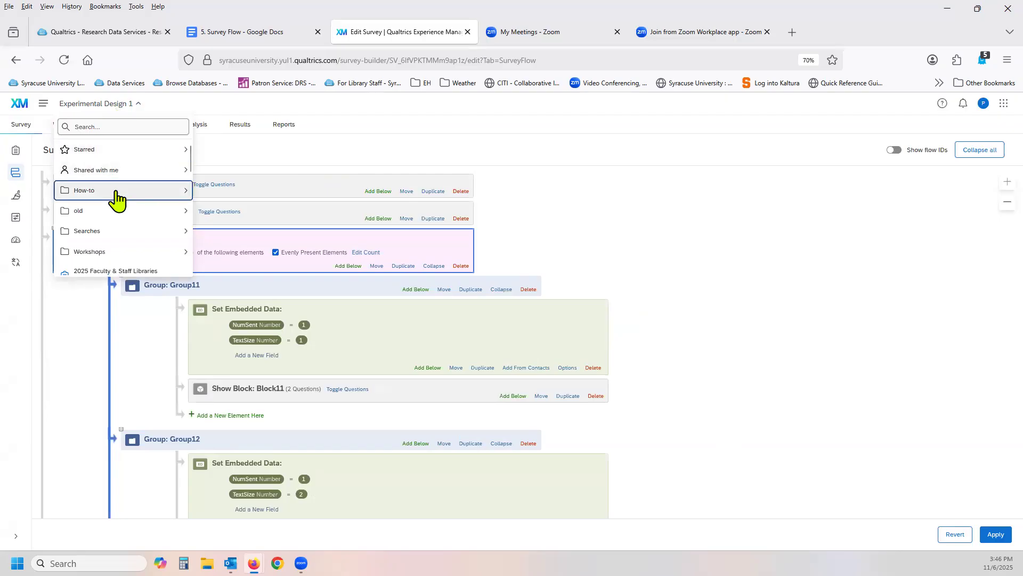
pyautogui.click(115, 193)
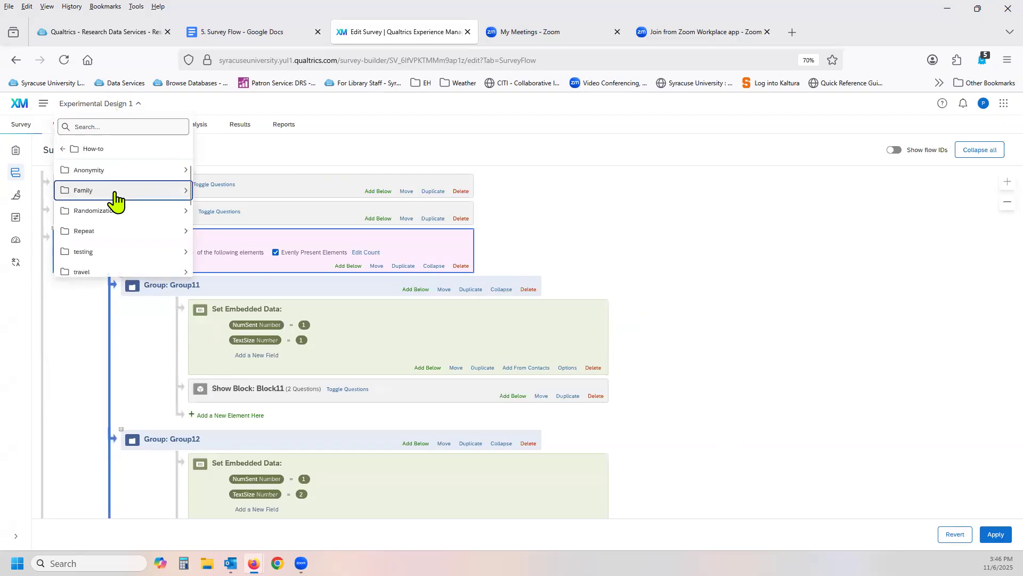
pyautogui.click(122, 212)
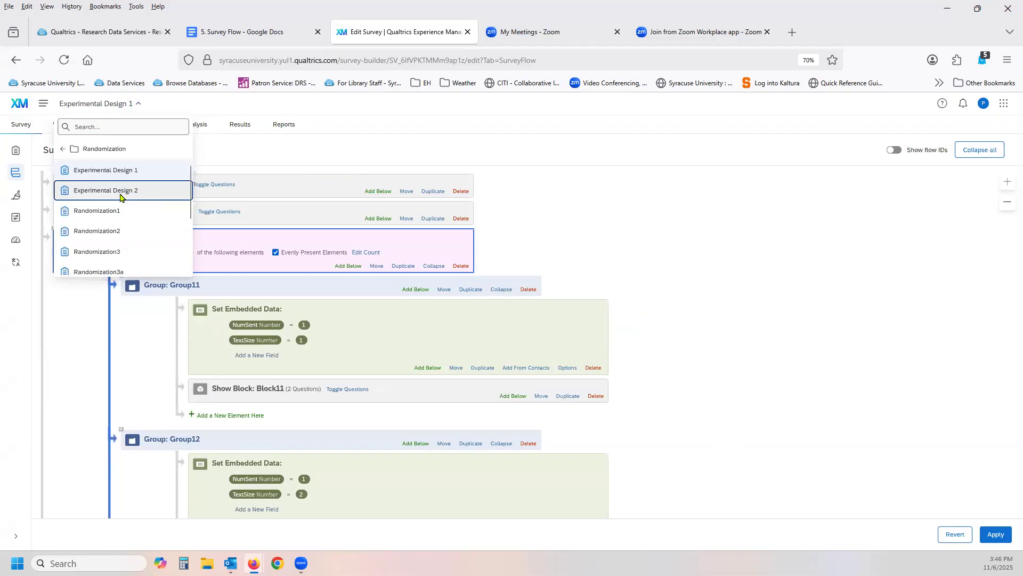
pyautogui.click(121, 196)
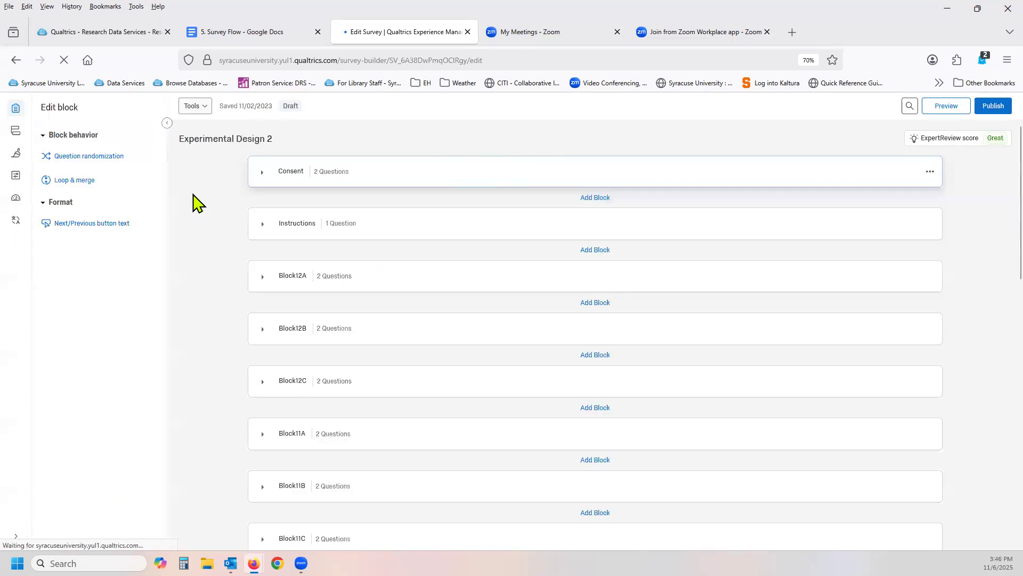
# Look through the question blocks of the Experimental Design 2 survey.
pyautogui.scroll(-20, 192, 266)
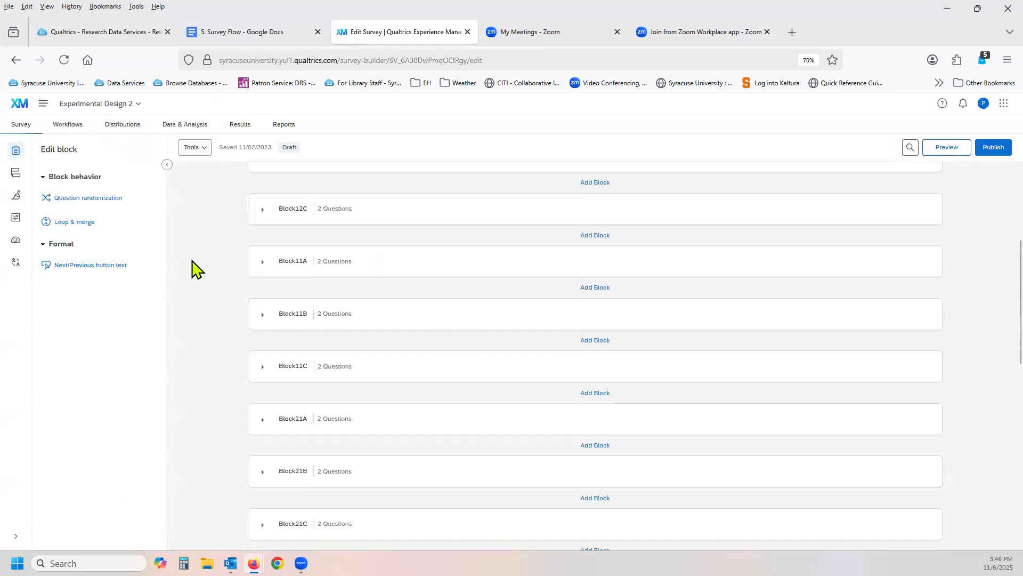
pyautogui.scroll(20, 193, 265)
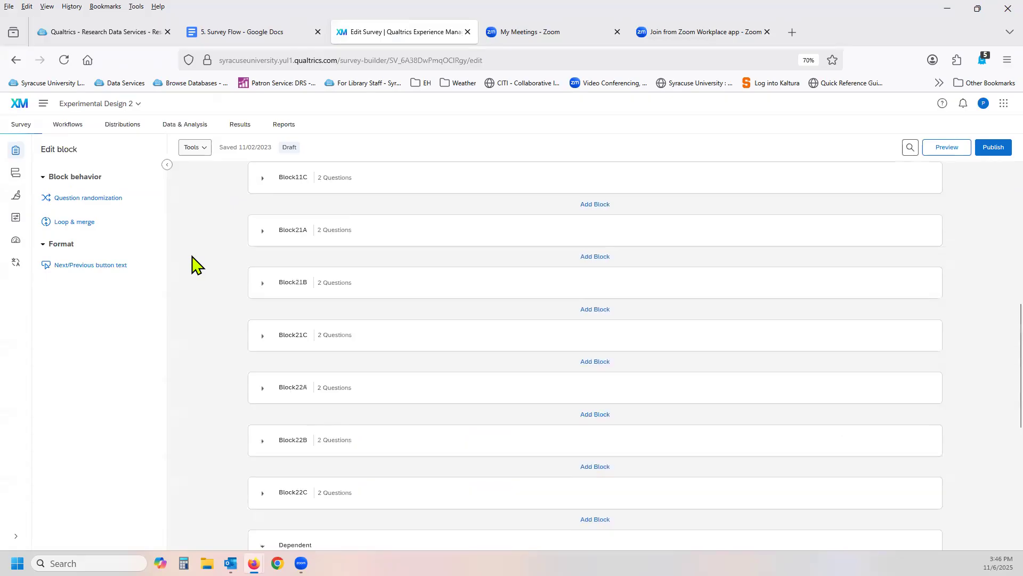
pyautogui.scroll(-20, 200, 266)
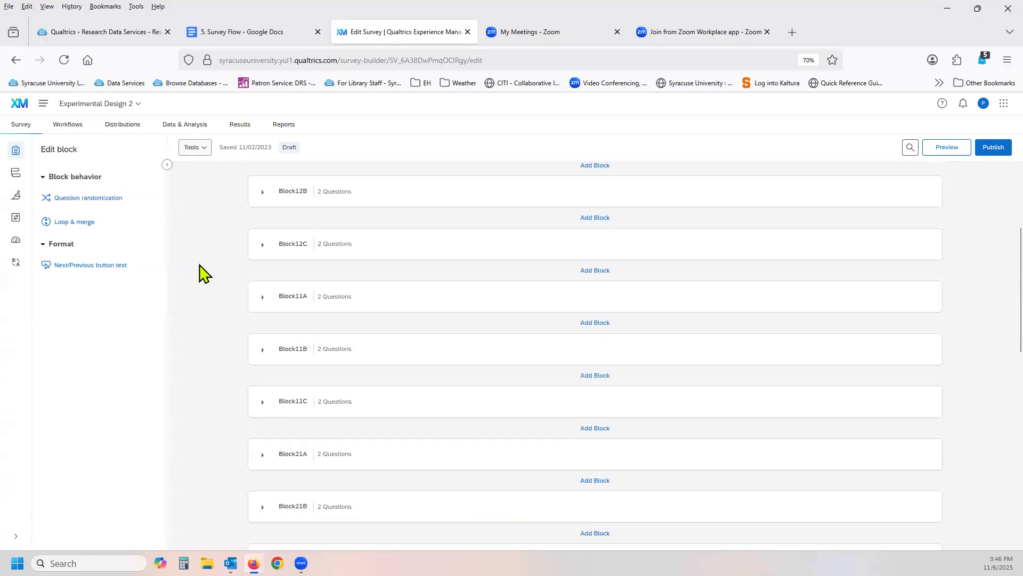
pyautogui.scroll(20, 200, 269)
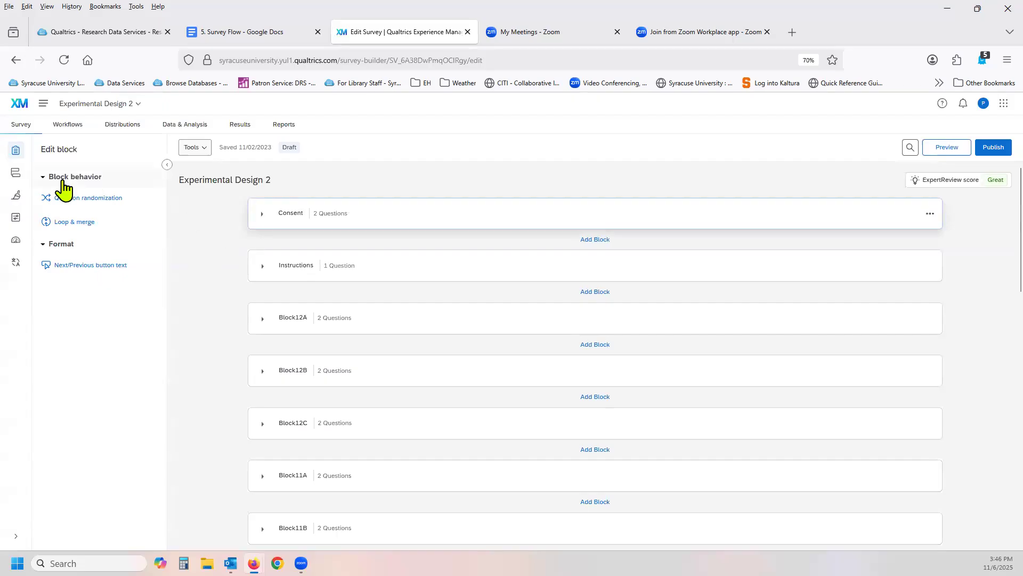
# Open the survey flow and examine the outer Randomizer, the embedded data and nested Randomizers in groups g12, g11, g21 and g22.
pyautogui.click(15, 174)
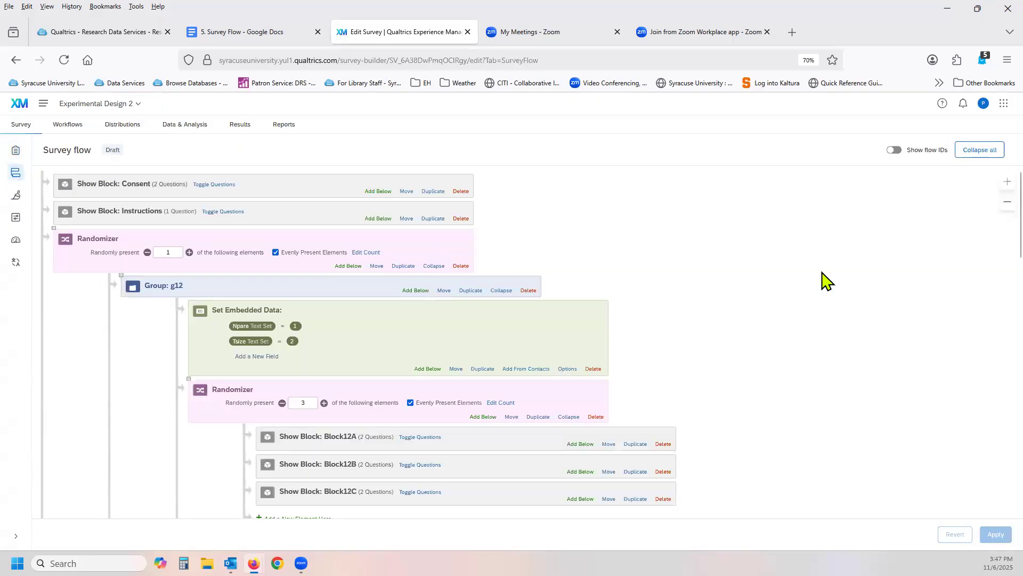
pyautogui.scroll(-2, 826, 281)
pyautogui.scroll(1, 825, 281)
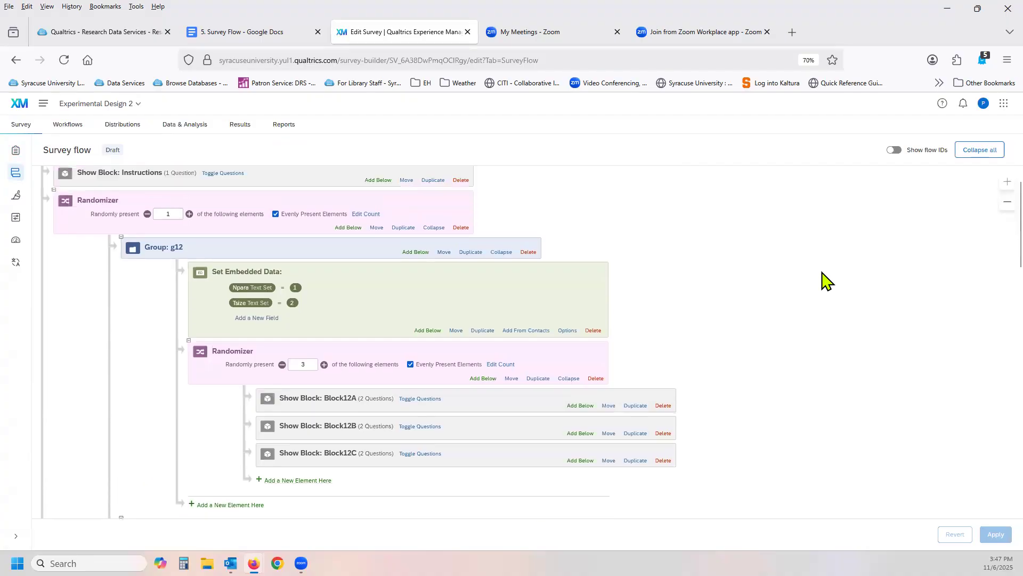
pyautogui.scroll(-10, 825, 280)
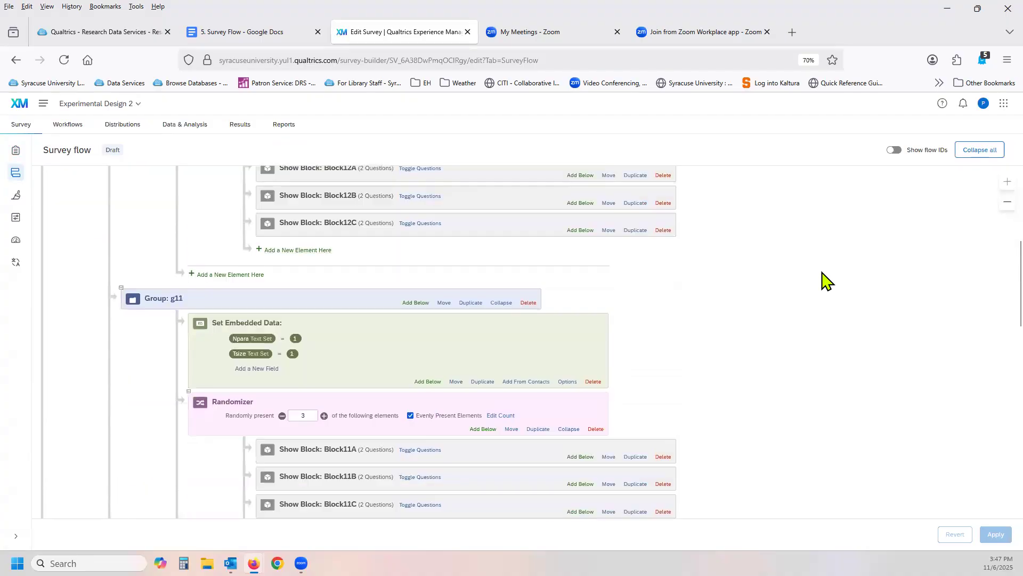
pyautogui.scroll(-3, 825, 281)
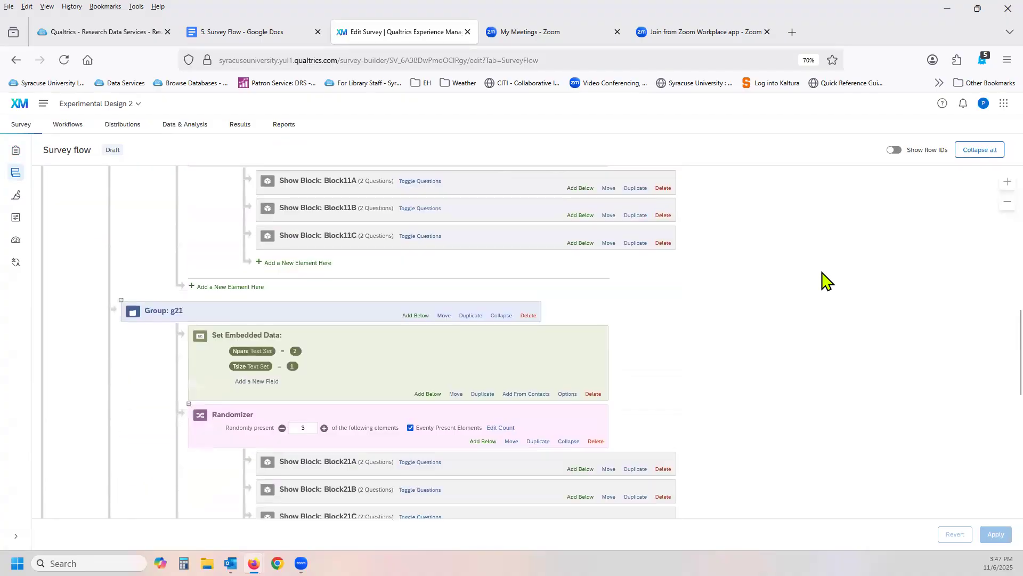
pyautogui.scroll(-13, 825, 281)
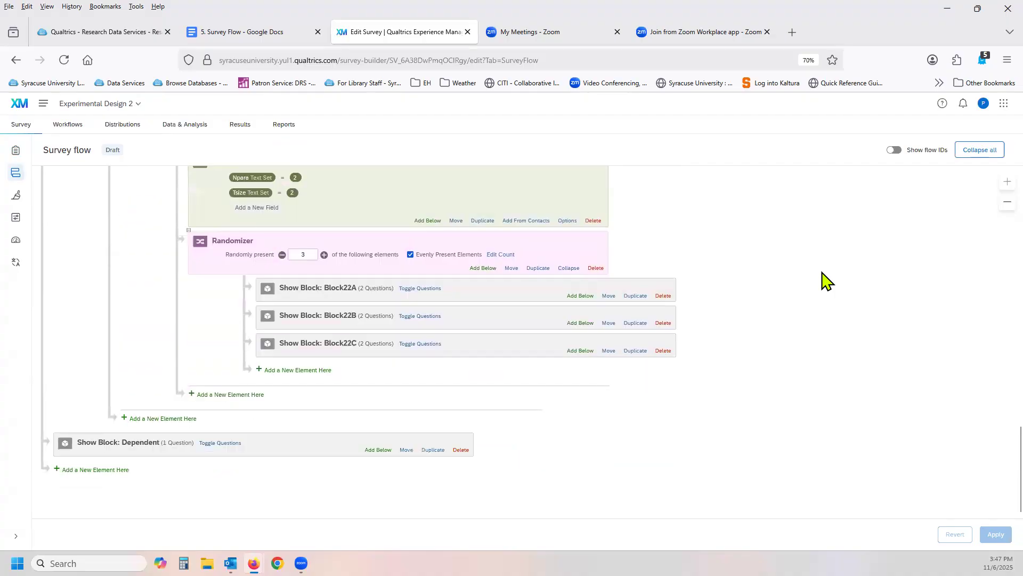
pyautogui.scroll(9, 825, 281)
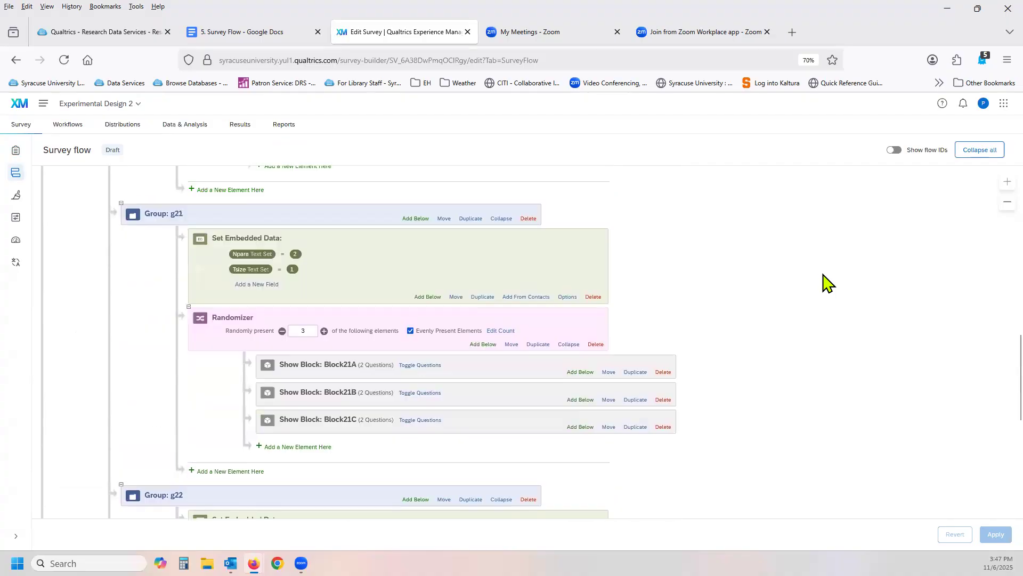
pyautogui.scroll(15, 826, 281)
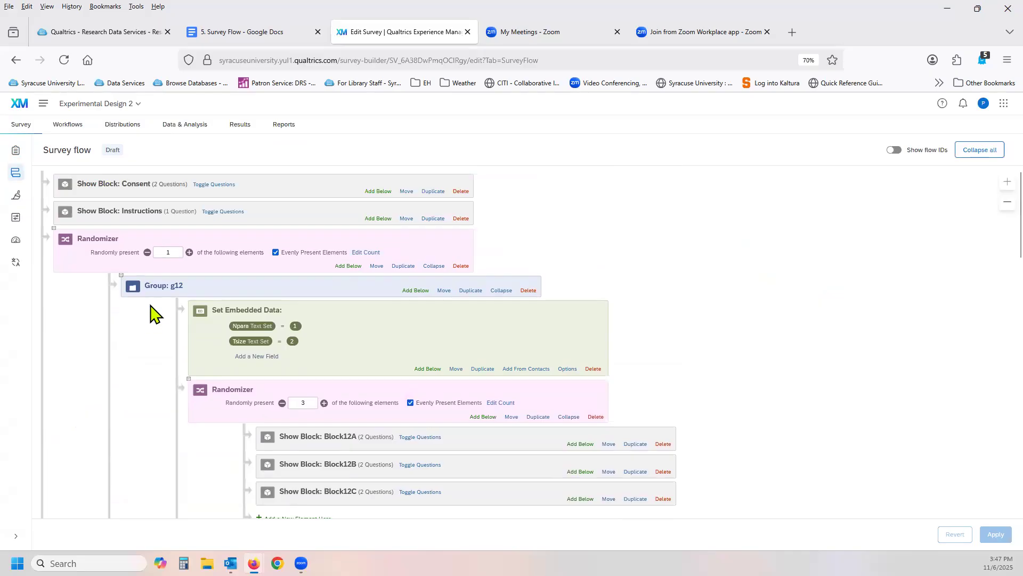
pyautogui.scroll(-1, 155, 306)
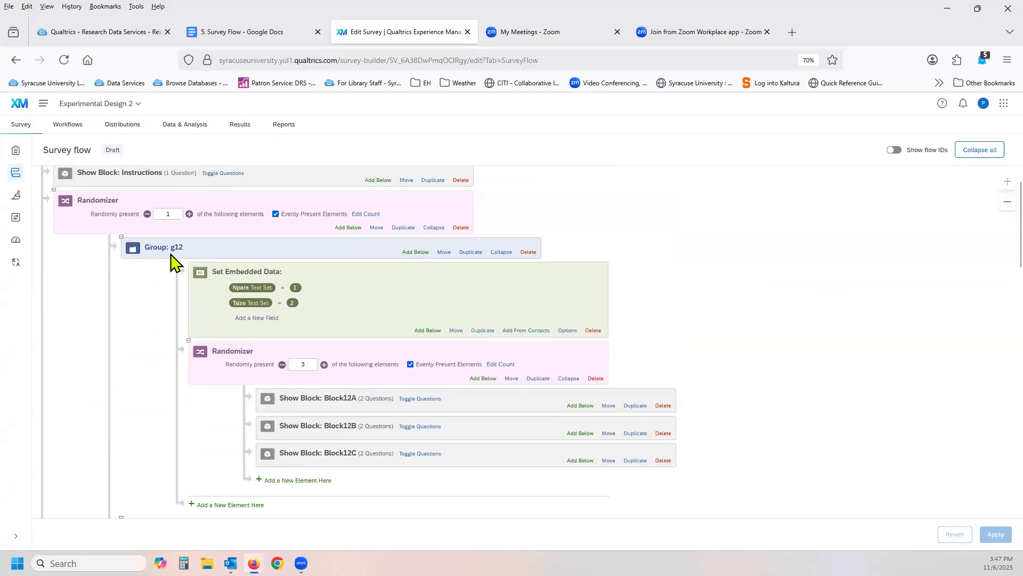
pyautogui.scroll(-10, 133, 287)
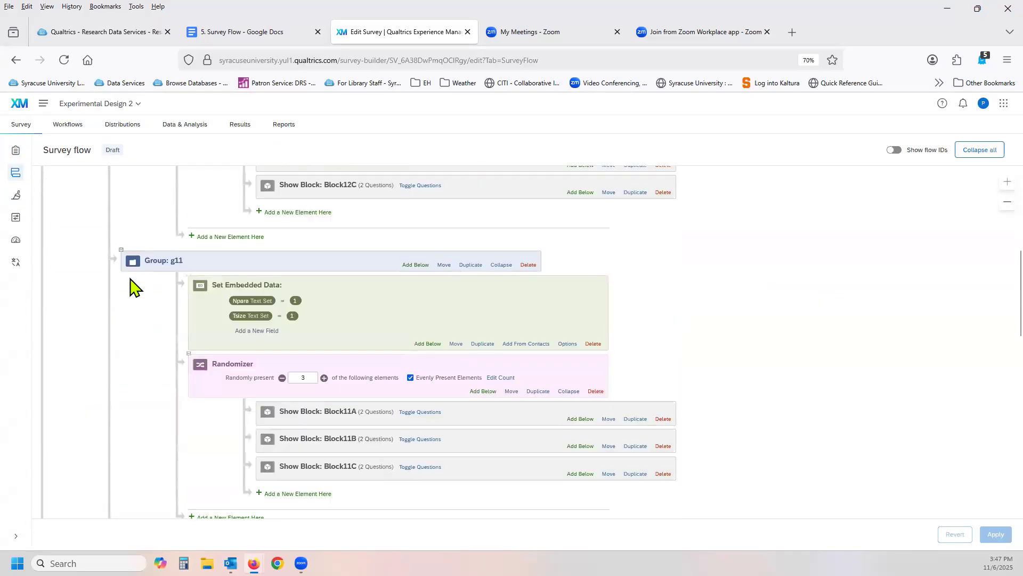
pyautogui.scroll(-2, 133, 288)
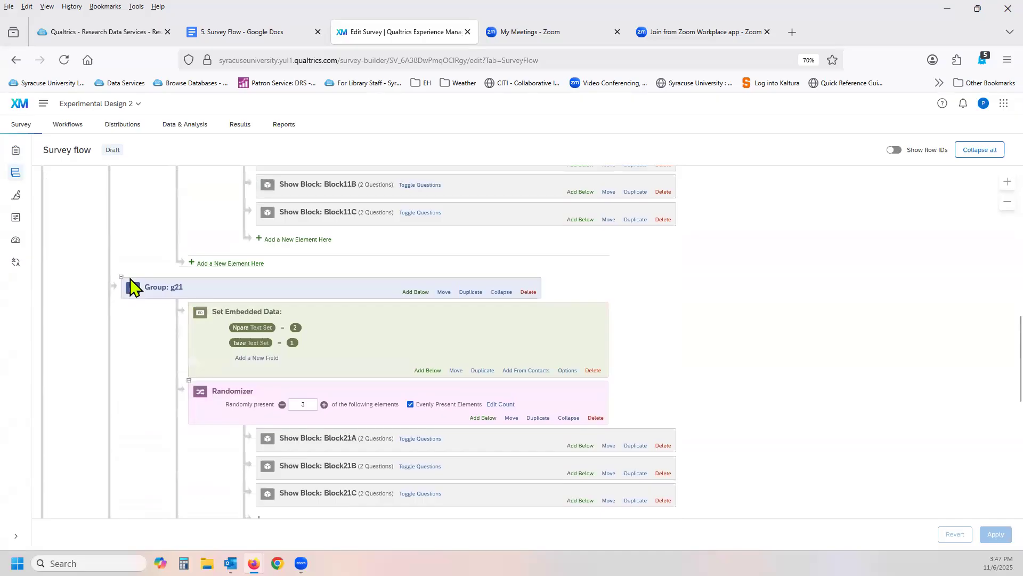
pyautogui.scroll(-2, 133, 288)
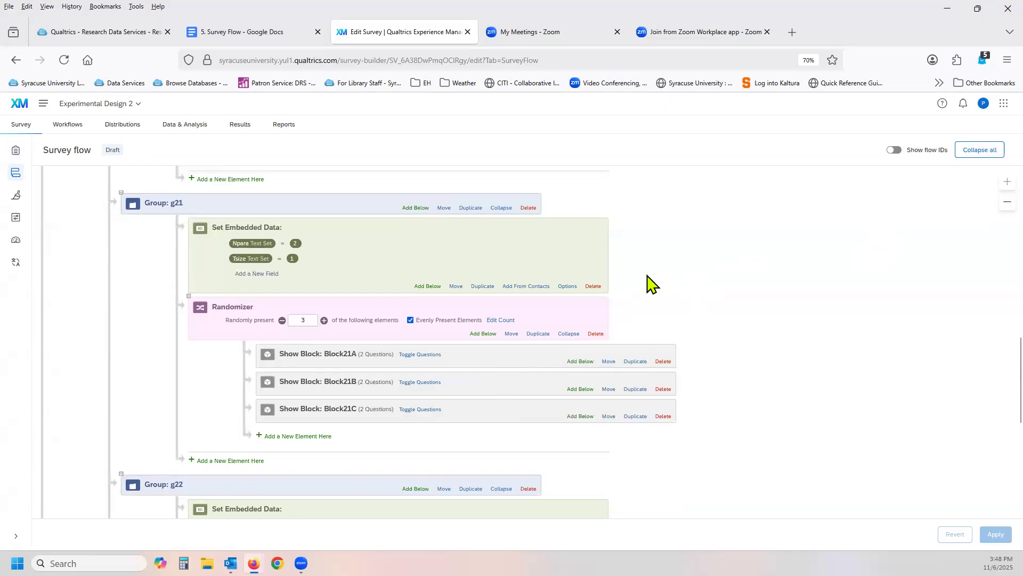
pyautogui.scroll(4, 651, 283)
pyautogui.scroll(7, 652, 283)
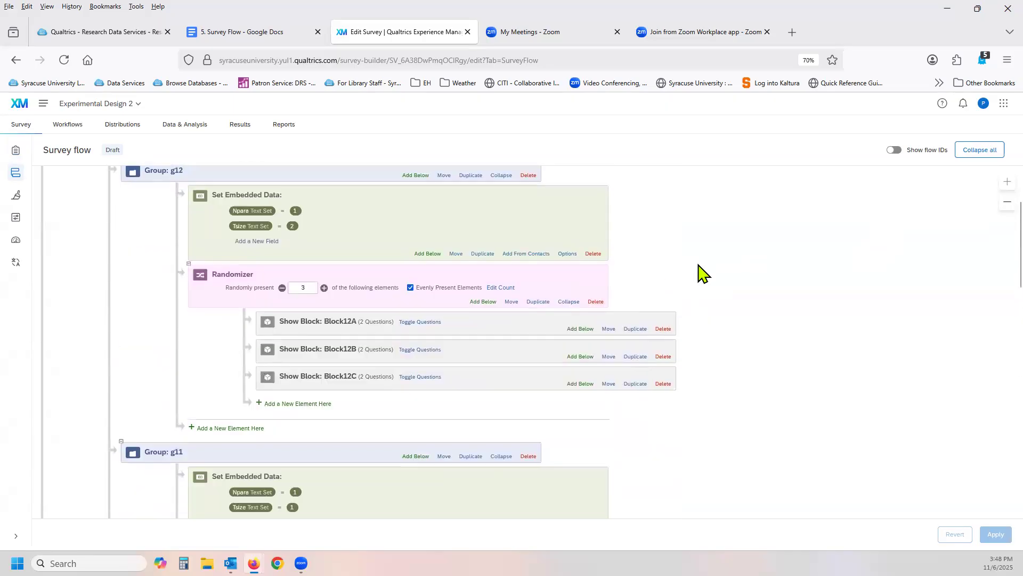
pyautogui.scroll(2, 702, 273)
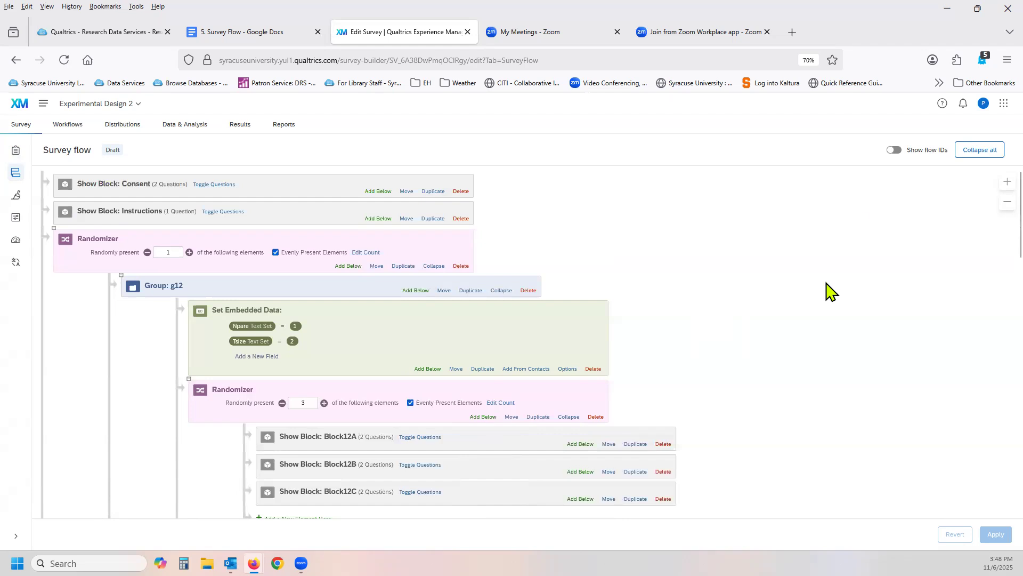
# Show the flow IDs on the survey flow elements.
pyautogui.click(898, 151)
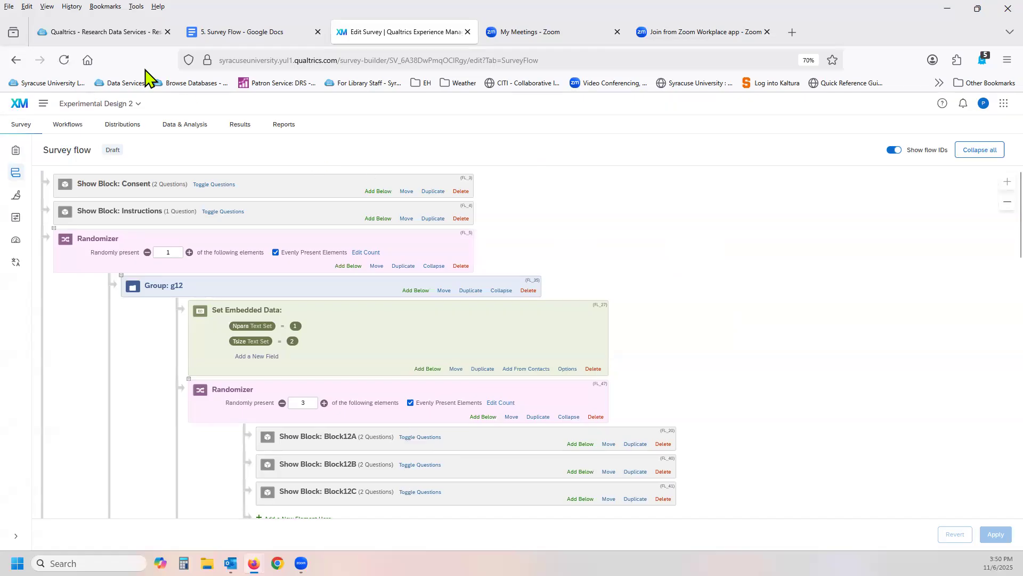
# Switch to the Research Data Services Qualtrics guide and view the Experimental Design module with its supplementary materials under Qualtrics Tutorials.
pyautogui.click(109, 34)
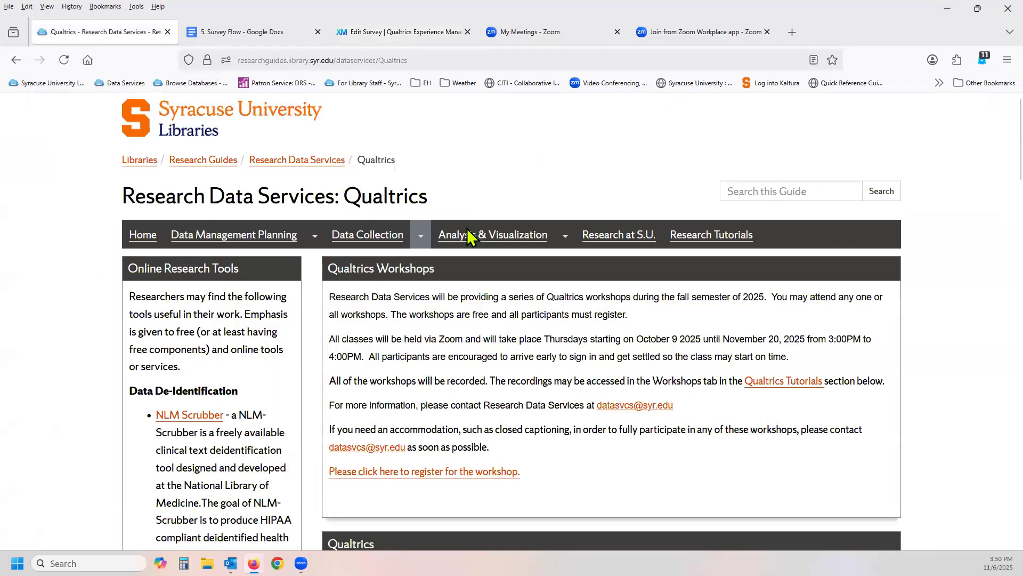
pyautogui.moveTo(482, 240)
pyautogui.scroll(-6, 401, 351)
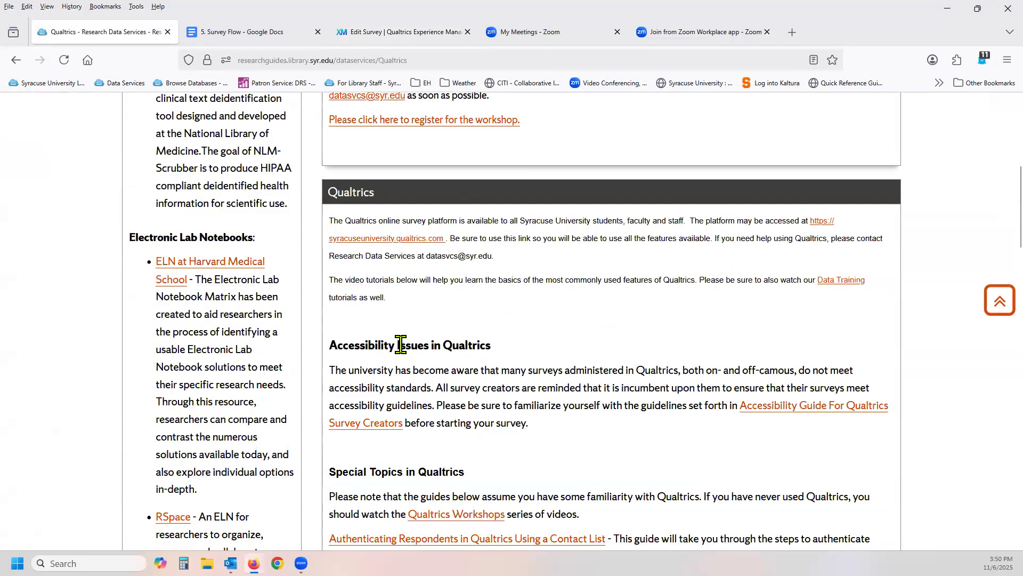
pyautogui.scroll(-4, 401, 344)
pyautogui.scroll(-3, 401, 343)
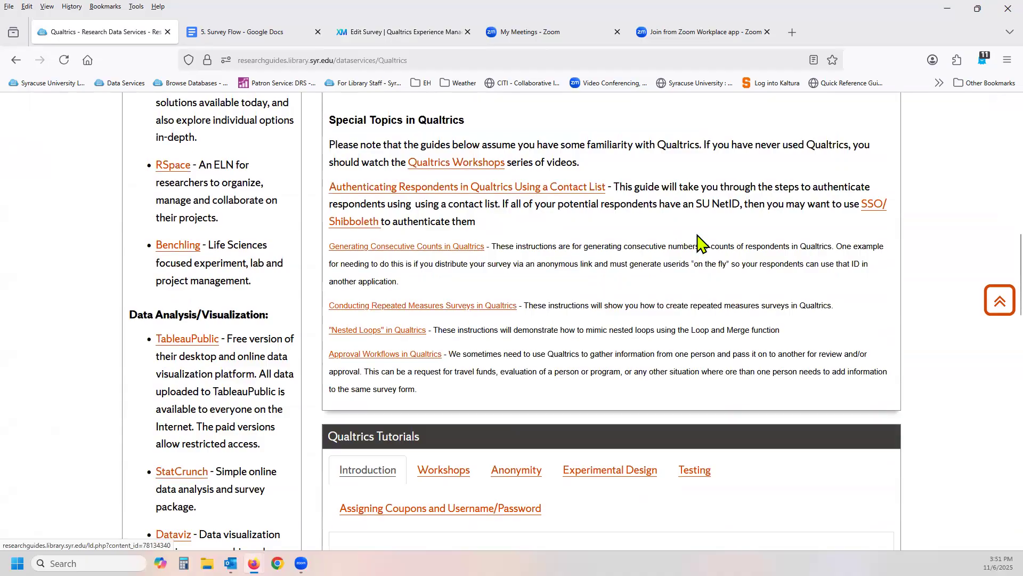
pyautogui.scroll(-4, 632, 248)
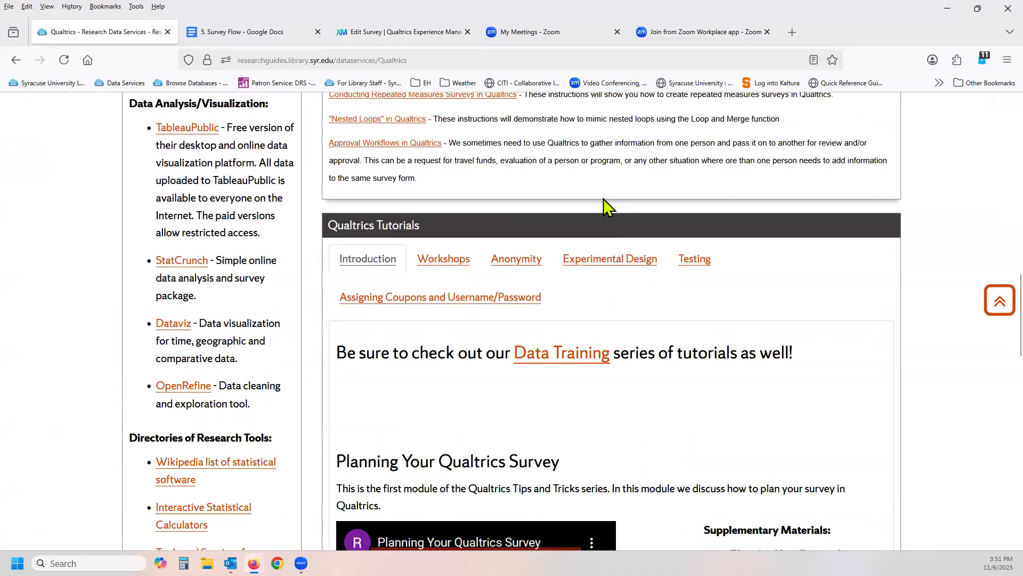
pyautogui.click(611, 261)
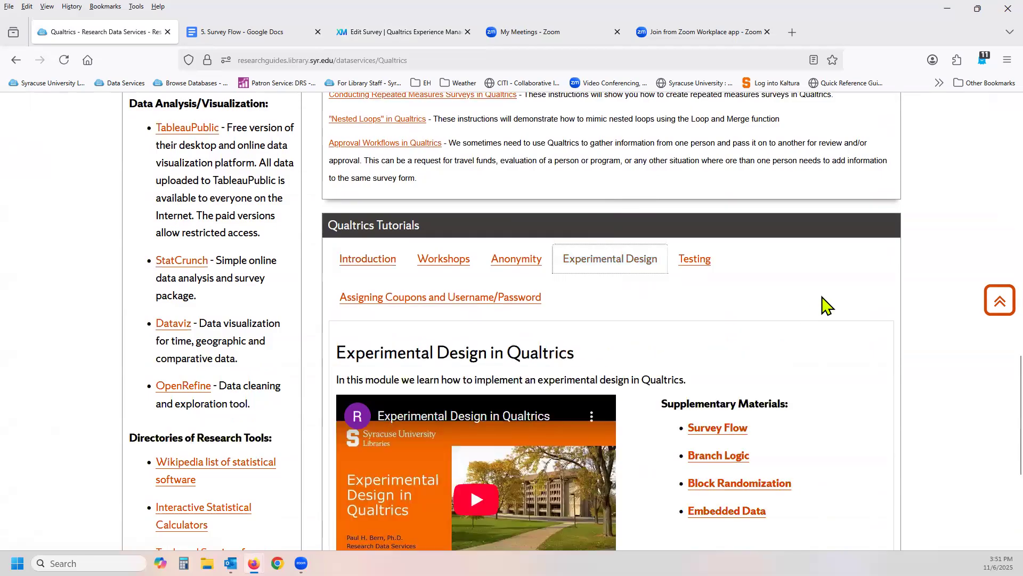
pyautogui.scroll(-4, 826, 306)
pyautogui.scroll(2, 827, 304)
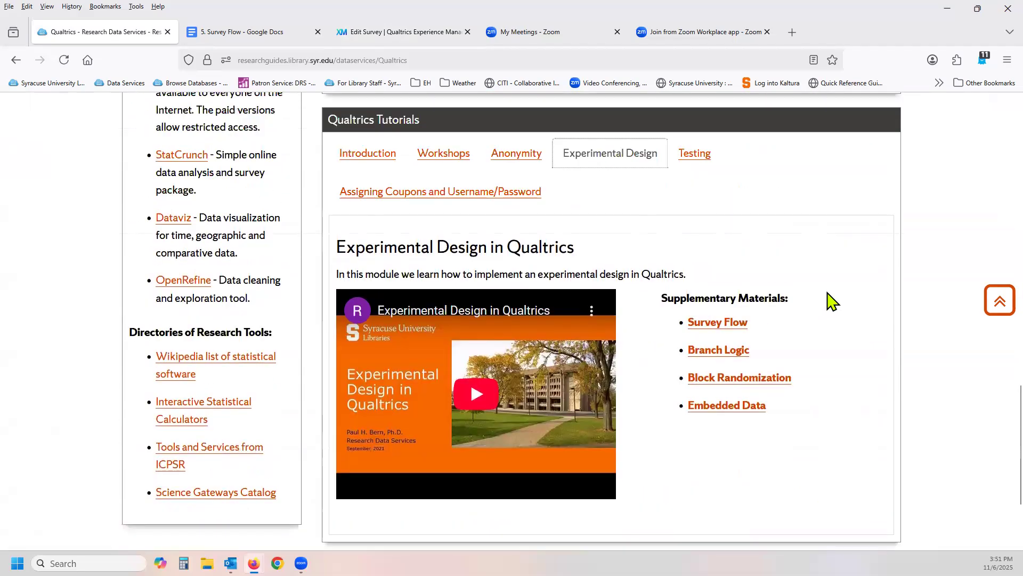